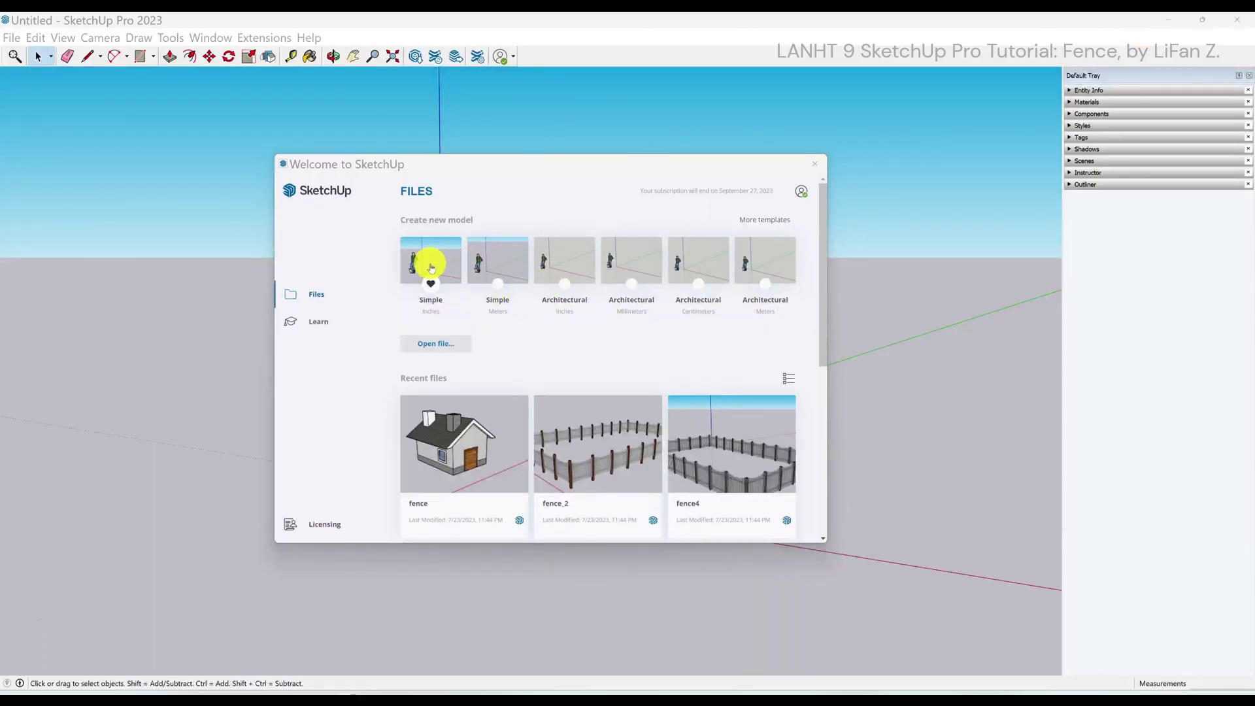
Start a new model from the Simple Inches template in the Welcome window
left_click(432, 267)
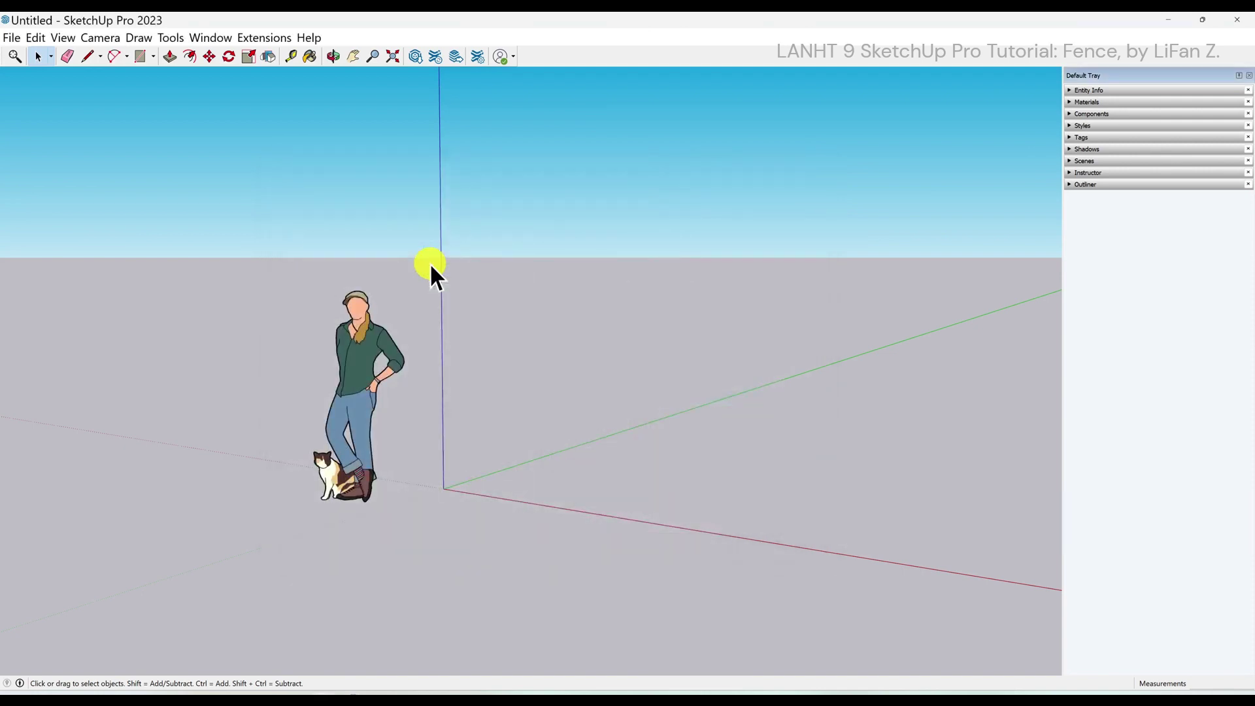
Select and delete the default person-and-cat scale figure
left_click(376, 398)
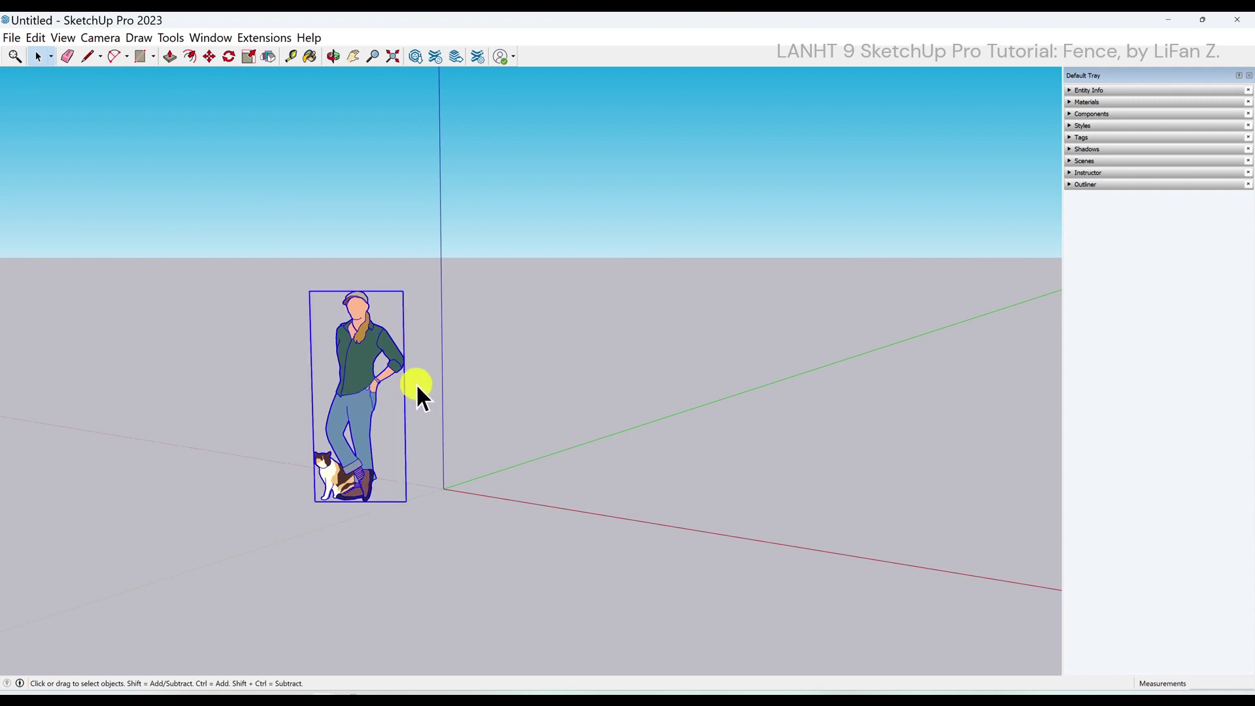
key("Delete")
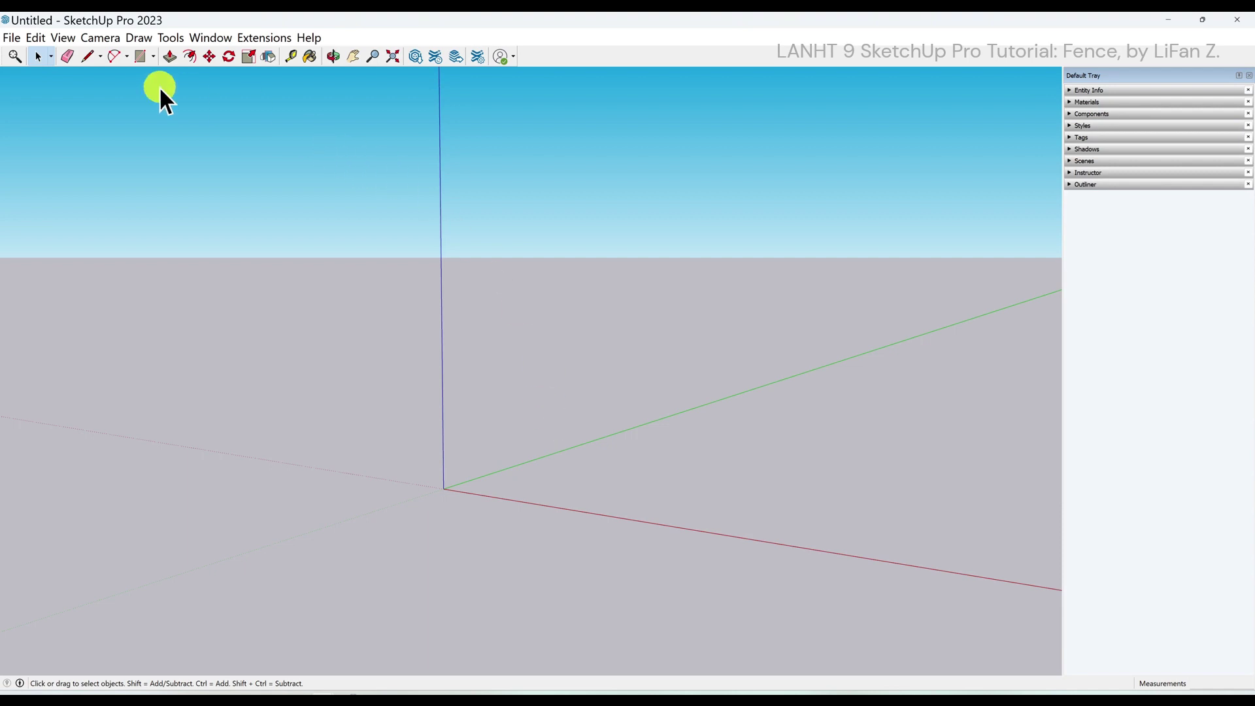
Draw a 4 by 4 square near the origin as the post base
left_click(144, 62)
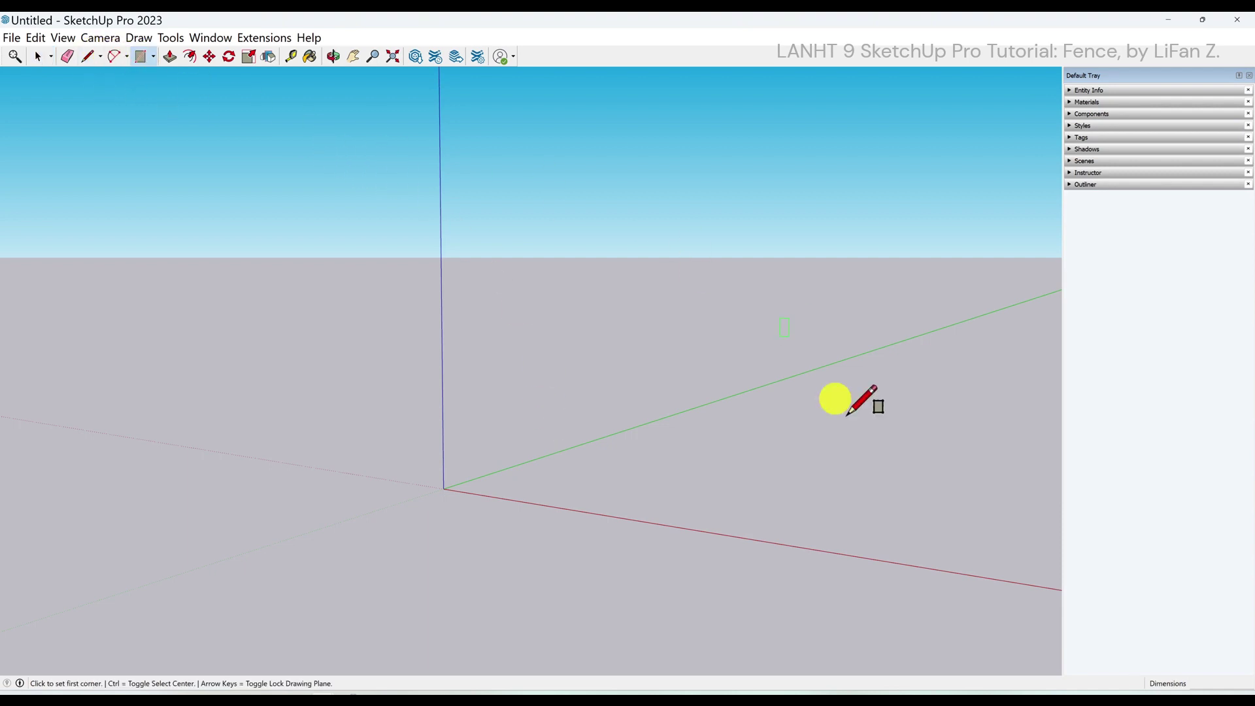
left_click(578, 494)
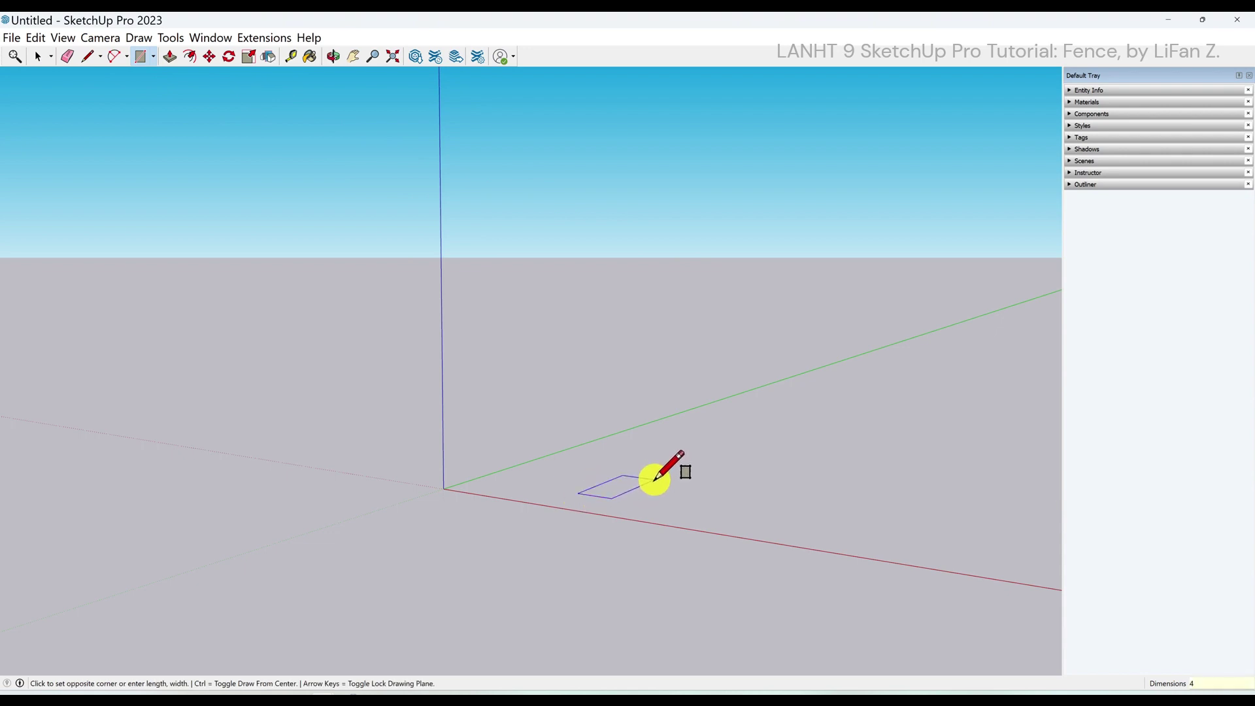
type("4,4")
key("Return")
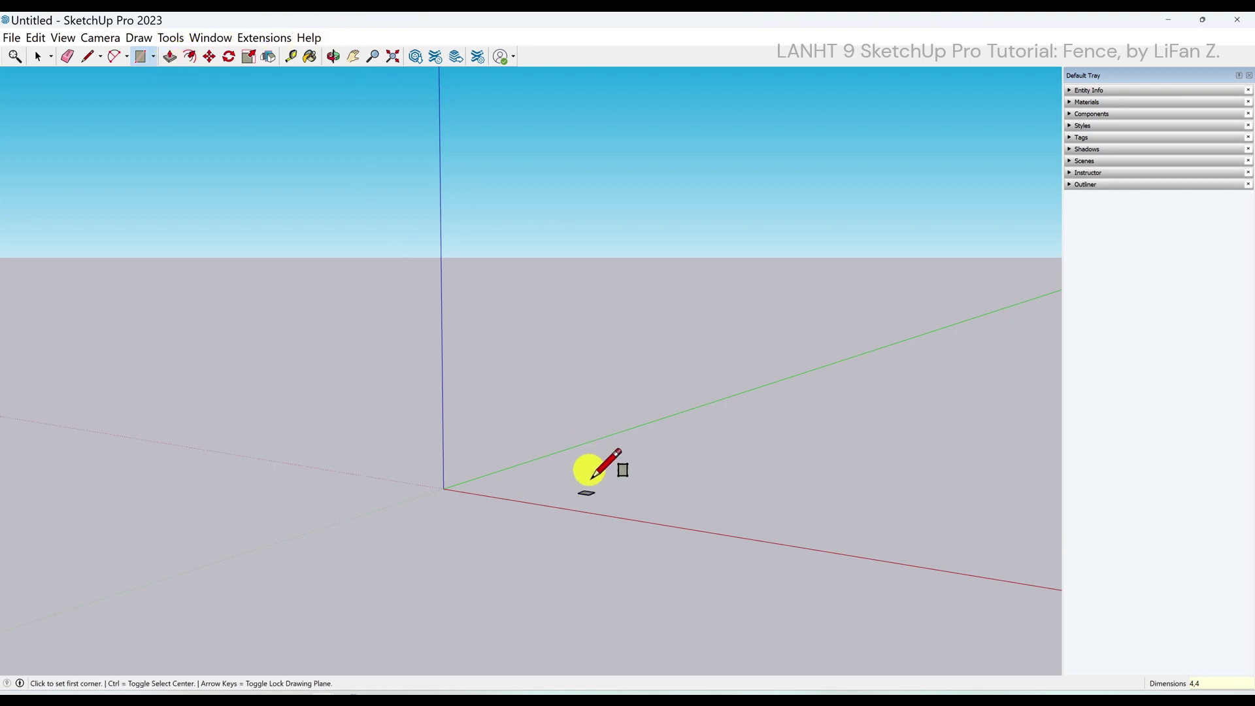
Push/Pull the square up 6' to form the post
key("p")
left_click(588, 506)
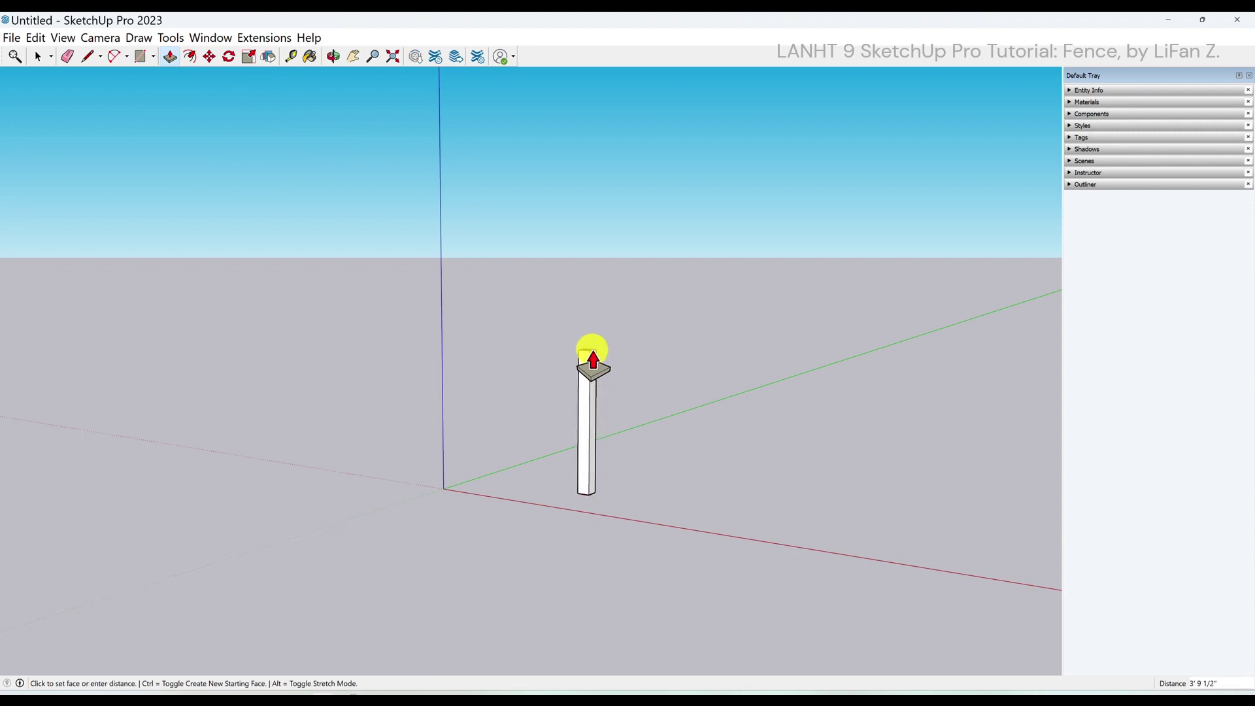
type("6")
key("Return")
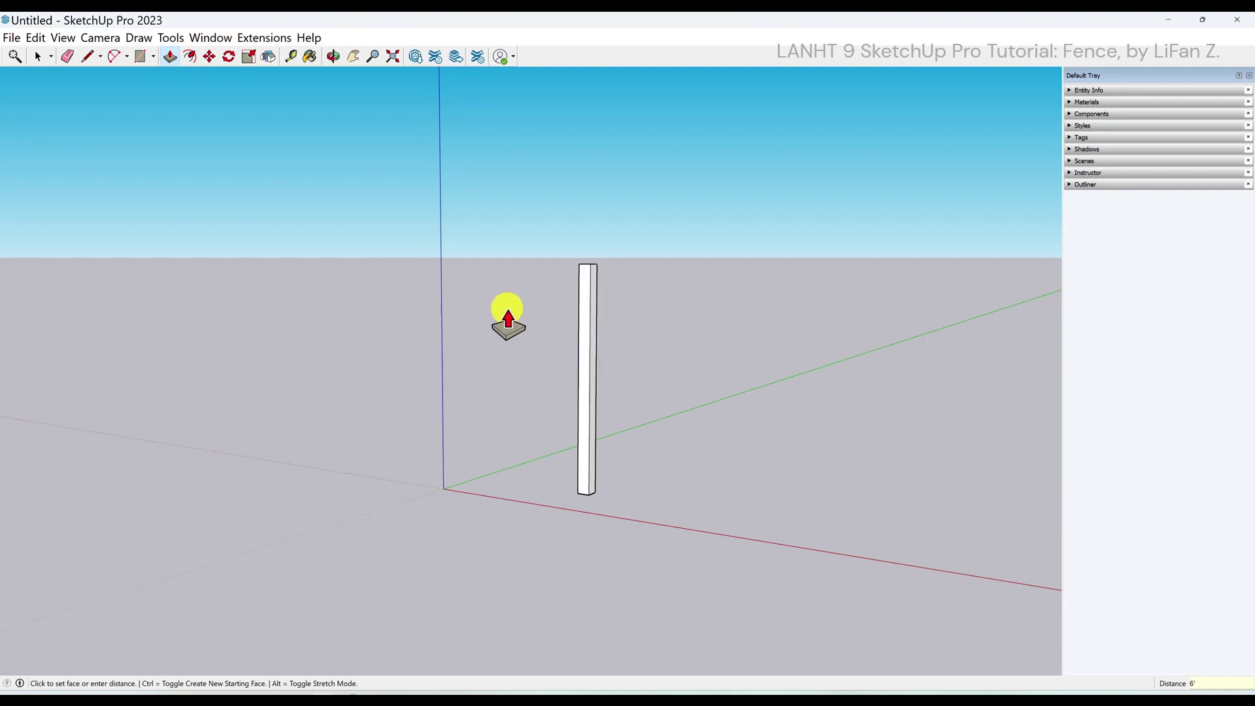
key("space")
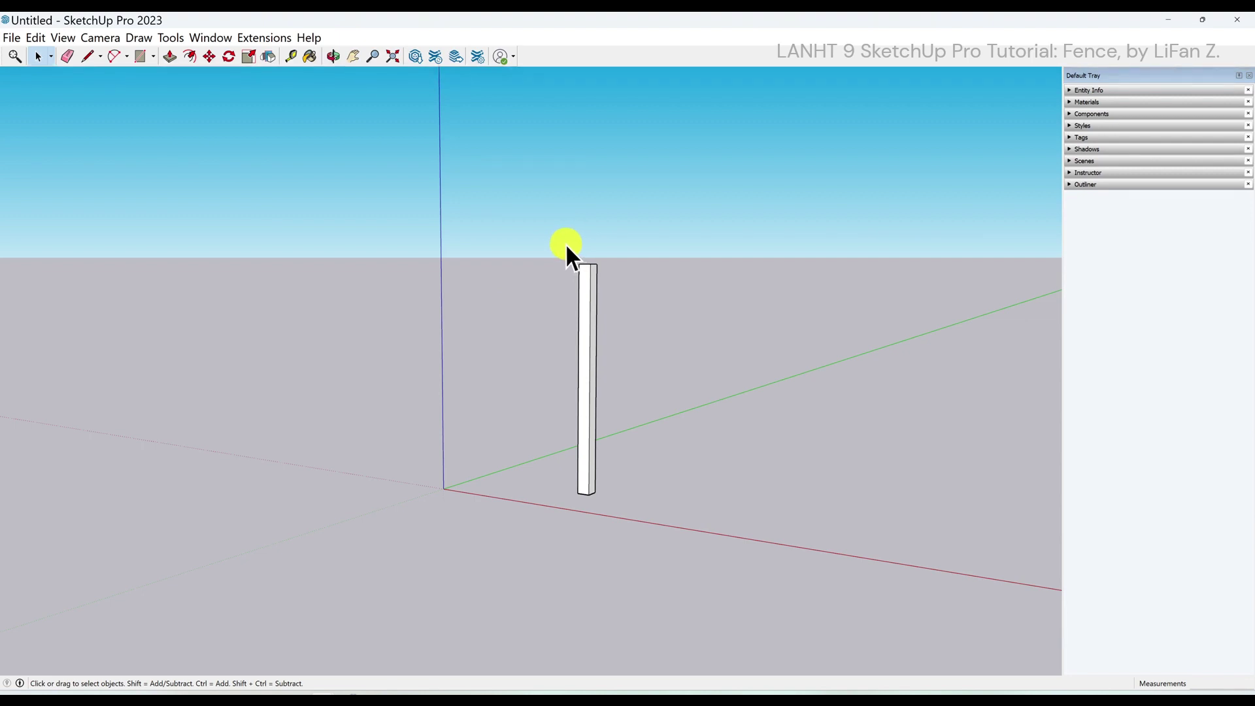
Make the whole post a component named 'Fence Post' and reselect it
left_click_drag(564, 247, 617, 527)
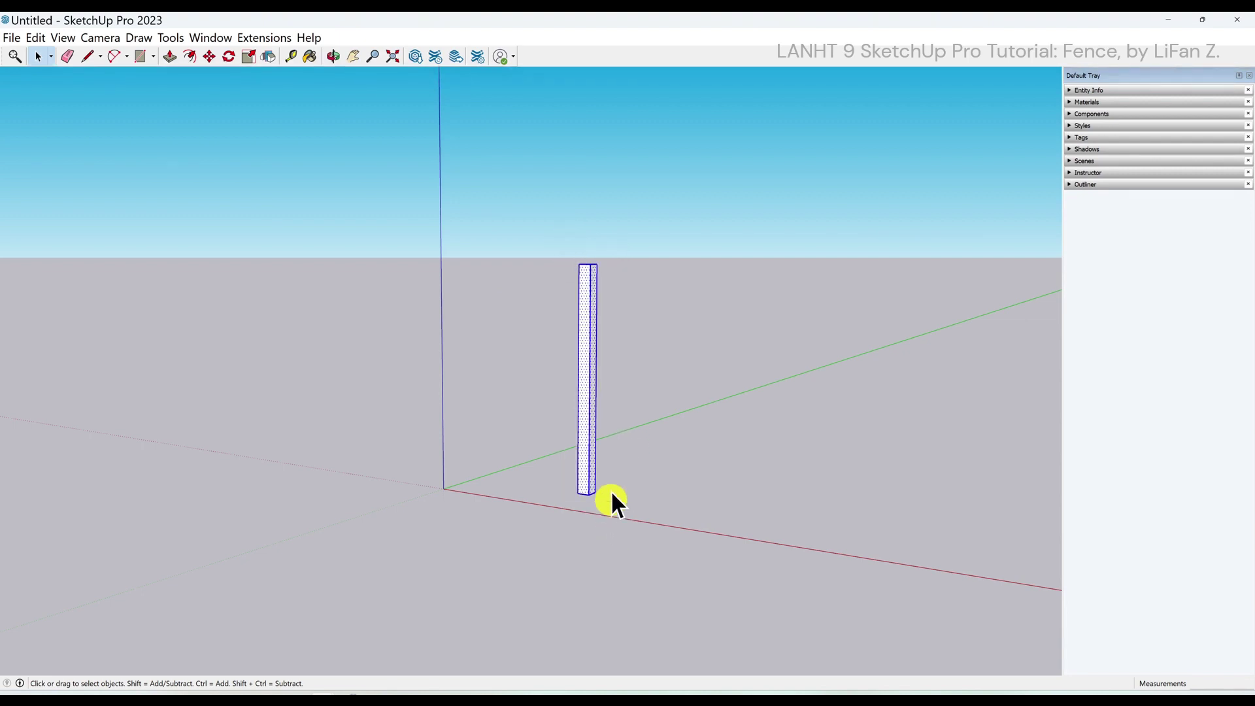
right_click(584, 406)
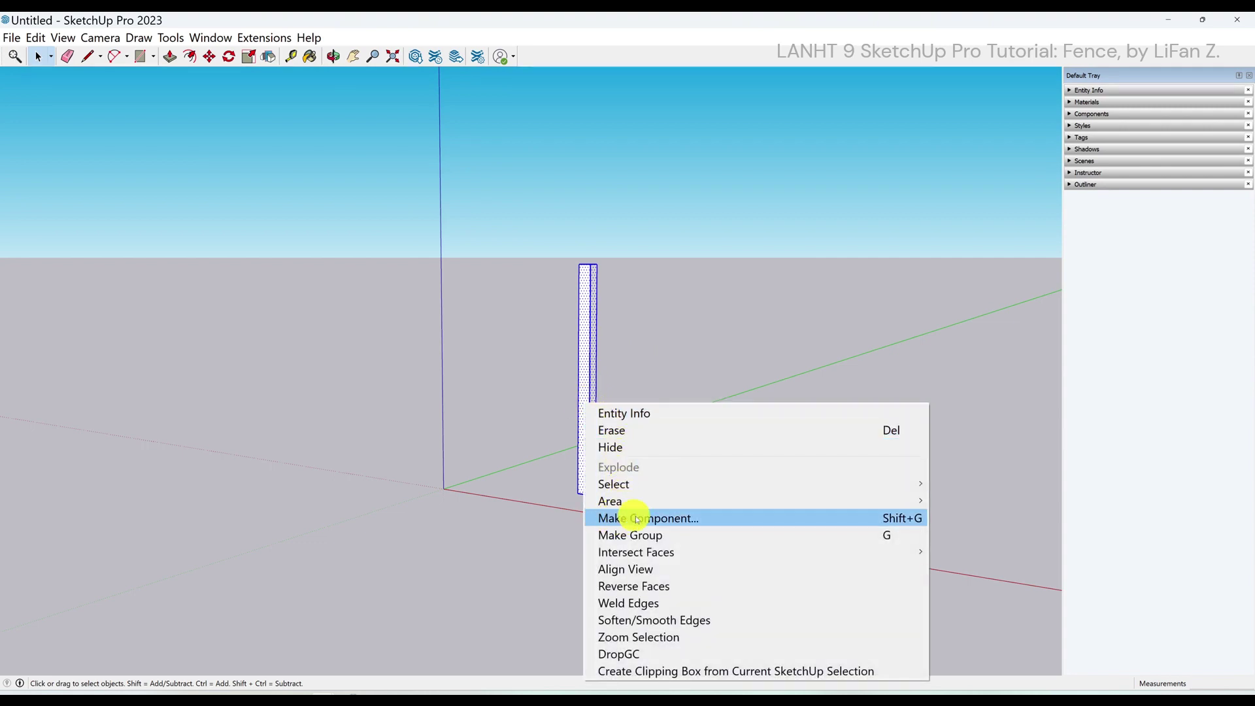
left_click(677, 517)
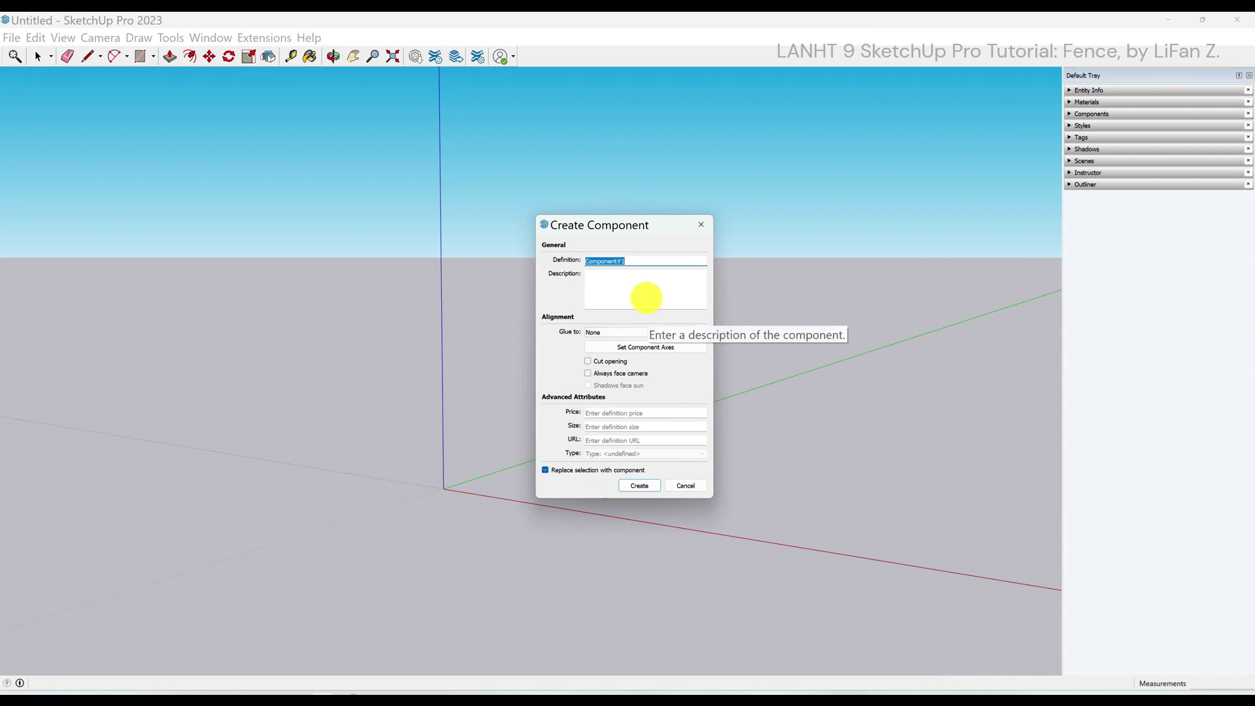
type("Fence Post")
left_click(640, 486)
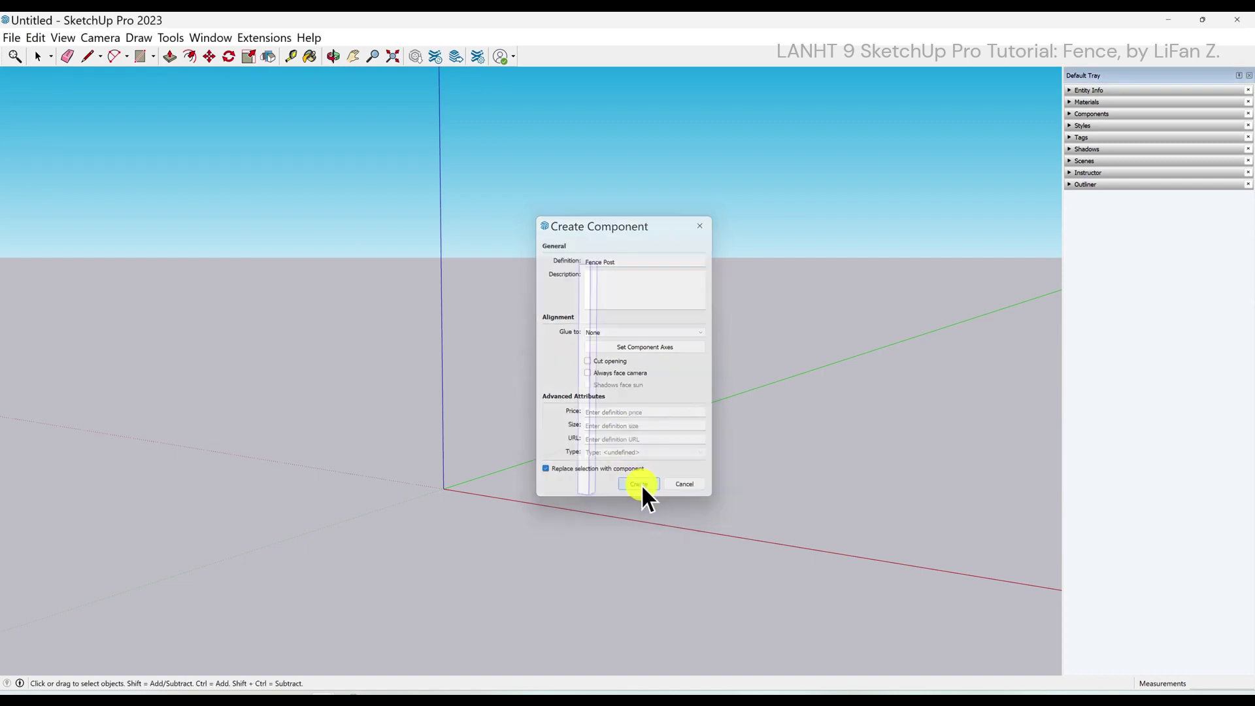
left_click(731, 361)
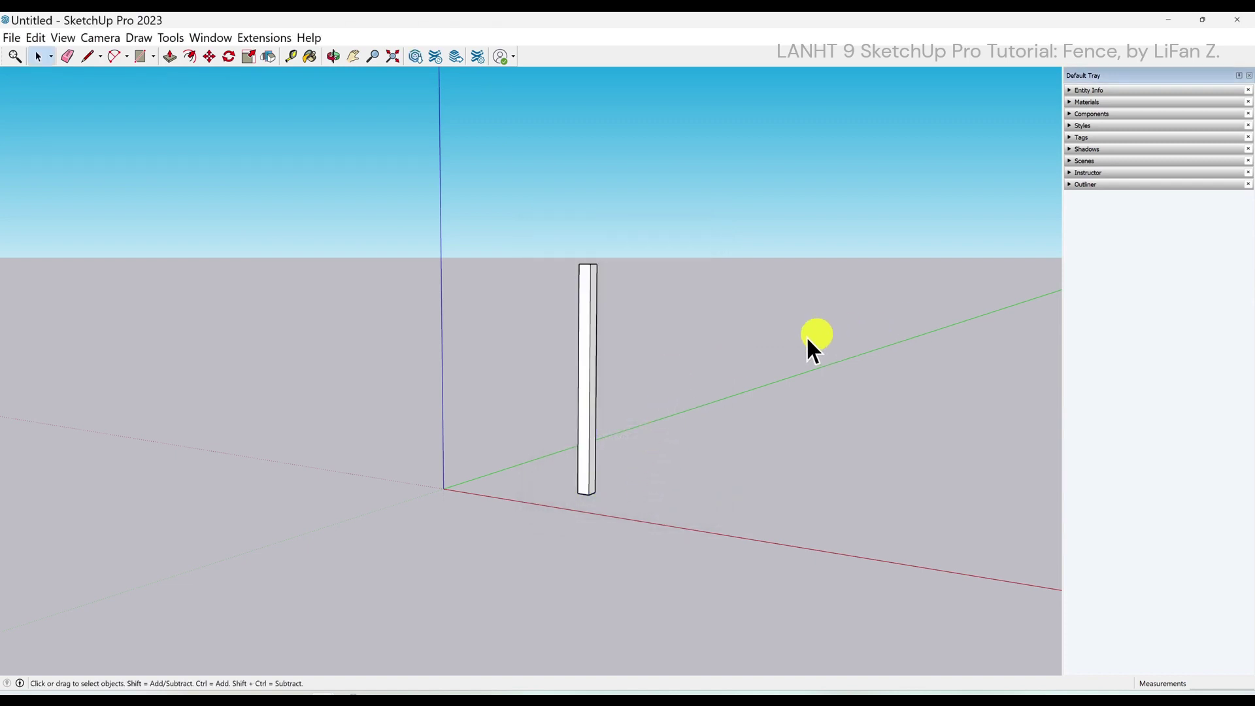
left_click(586, 356)
Copy the Fence Post 6' along the red axis
key("m")
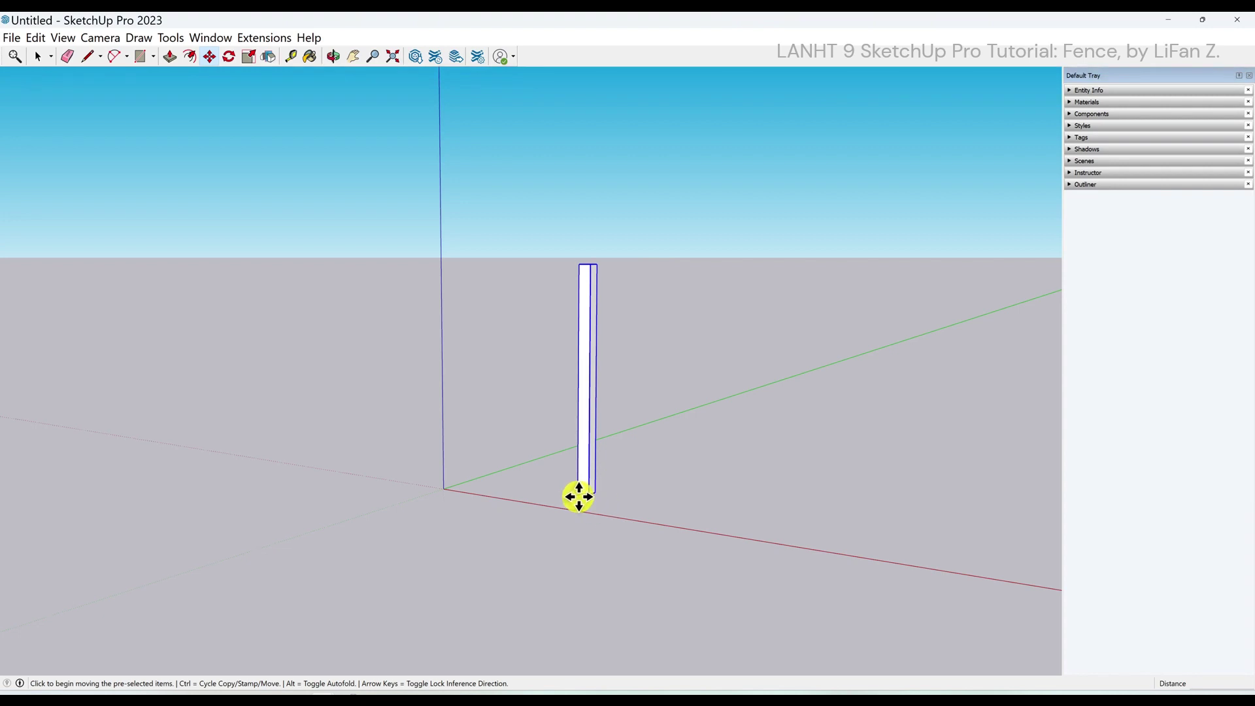
key("ctrl")
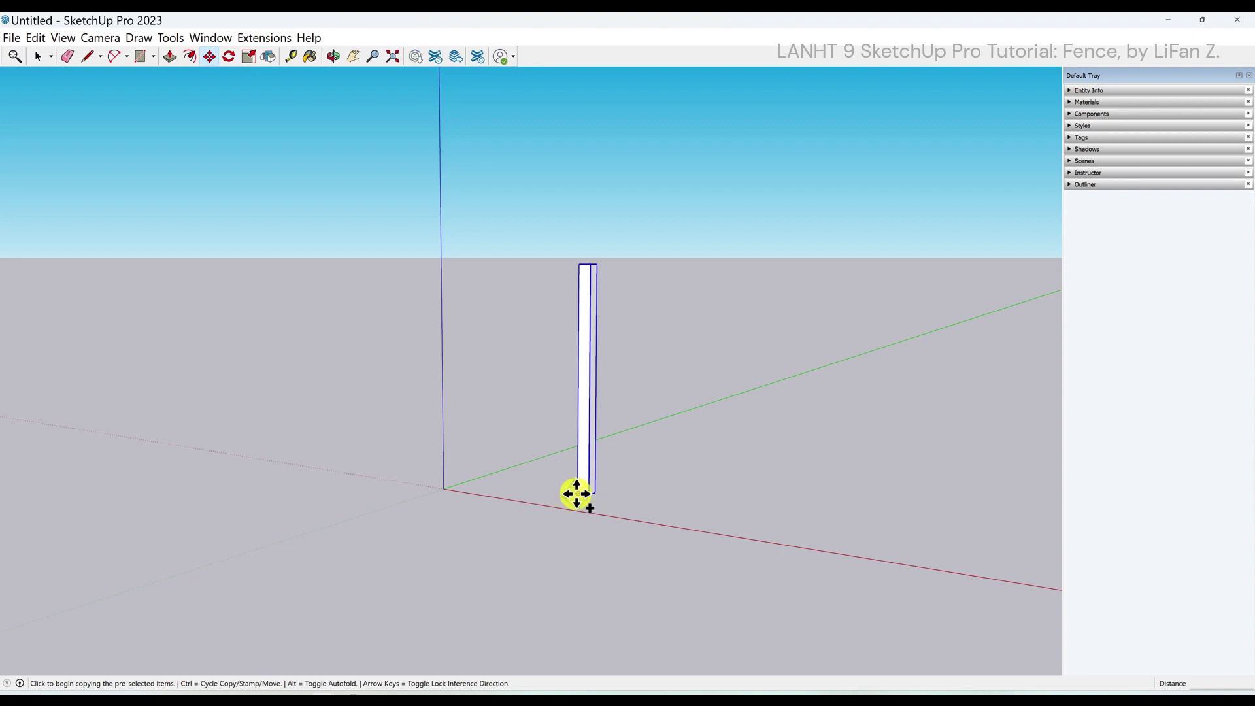
left_click(576, 494)
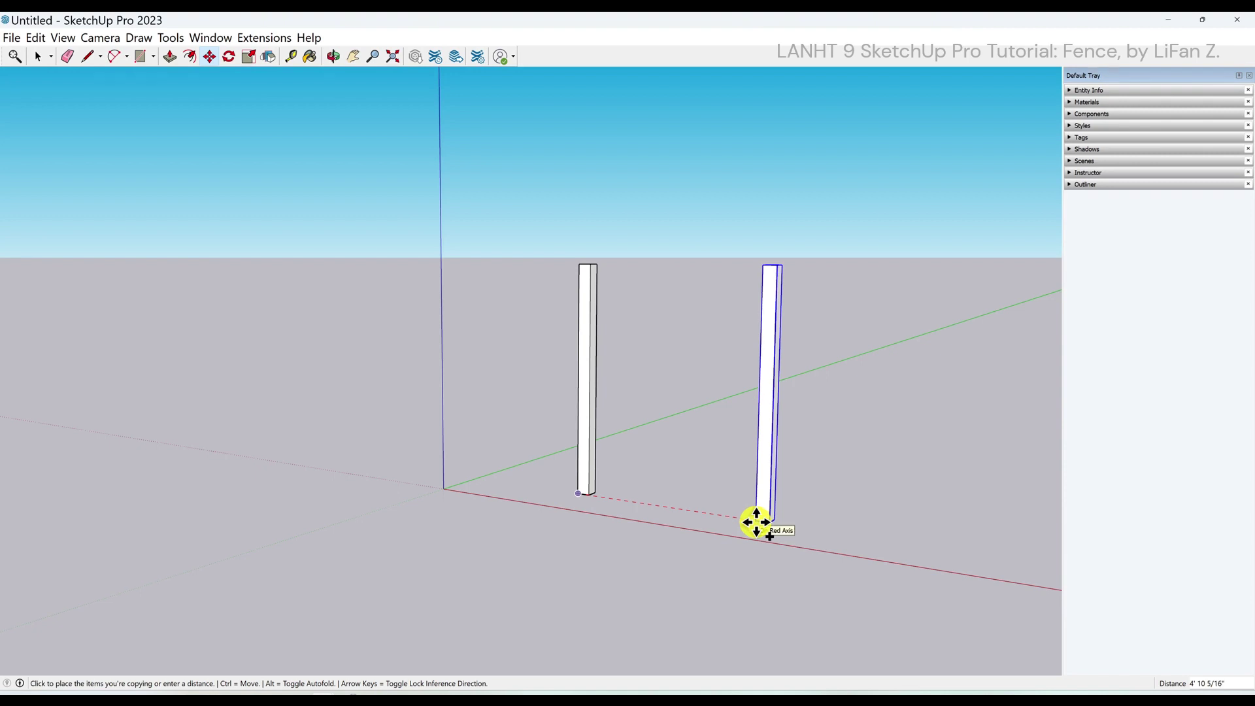
key("Right")
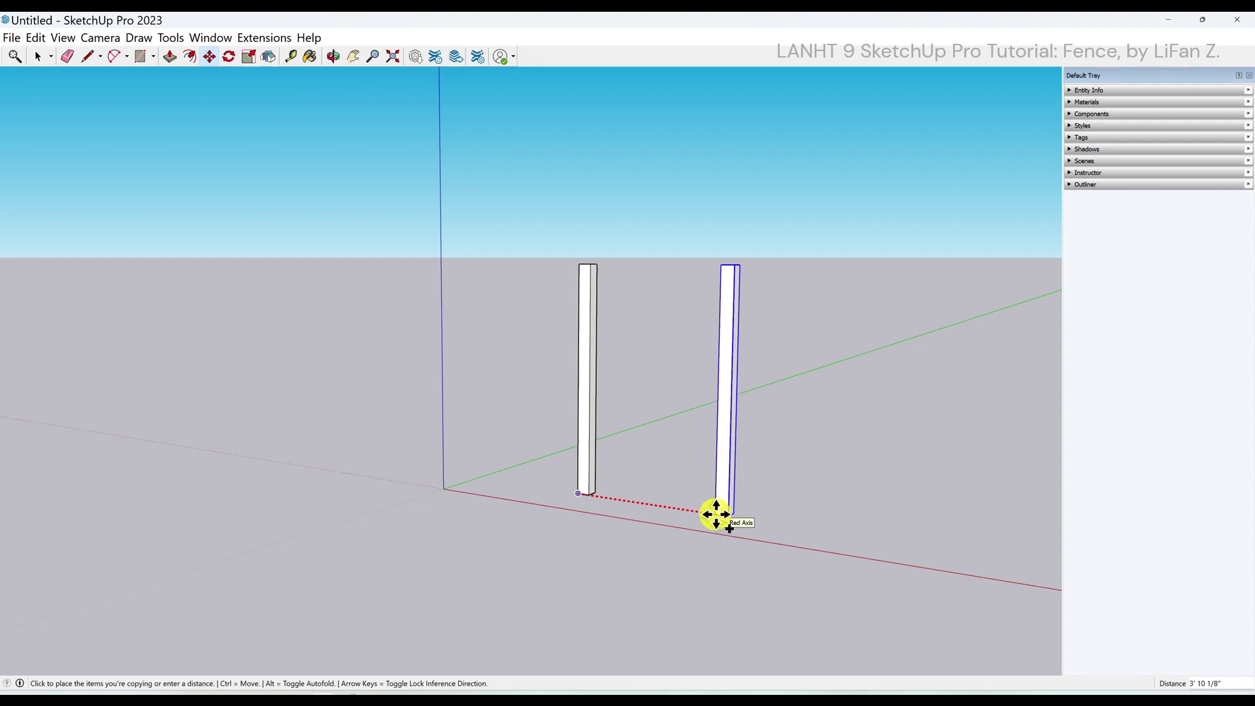
type("6'")
key("Return")
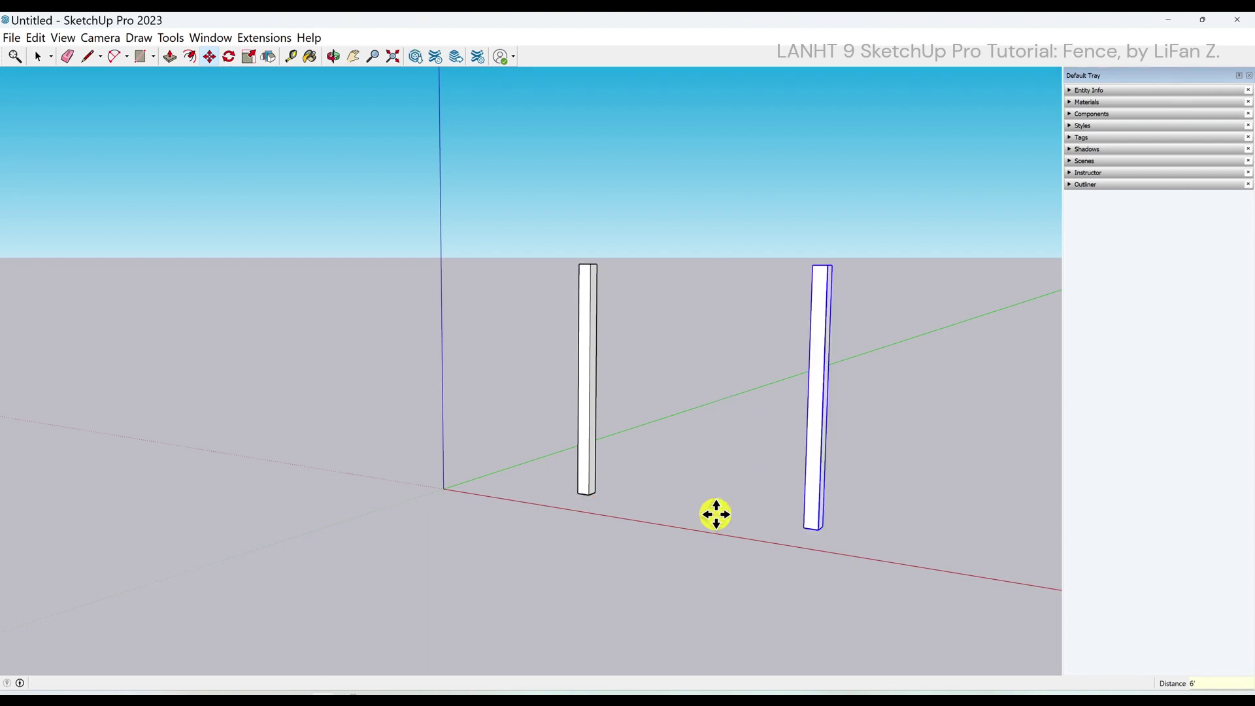
Draw a 5' 8" by 6' panel rectangle from the left post's top to the right post's base
left_click(140, 56)
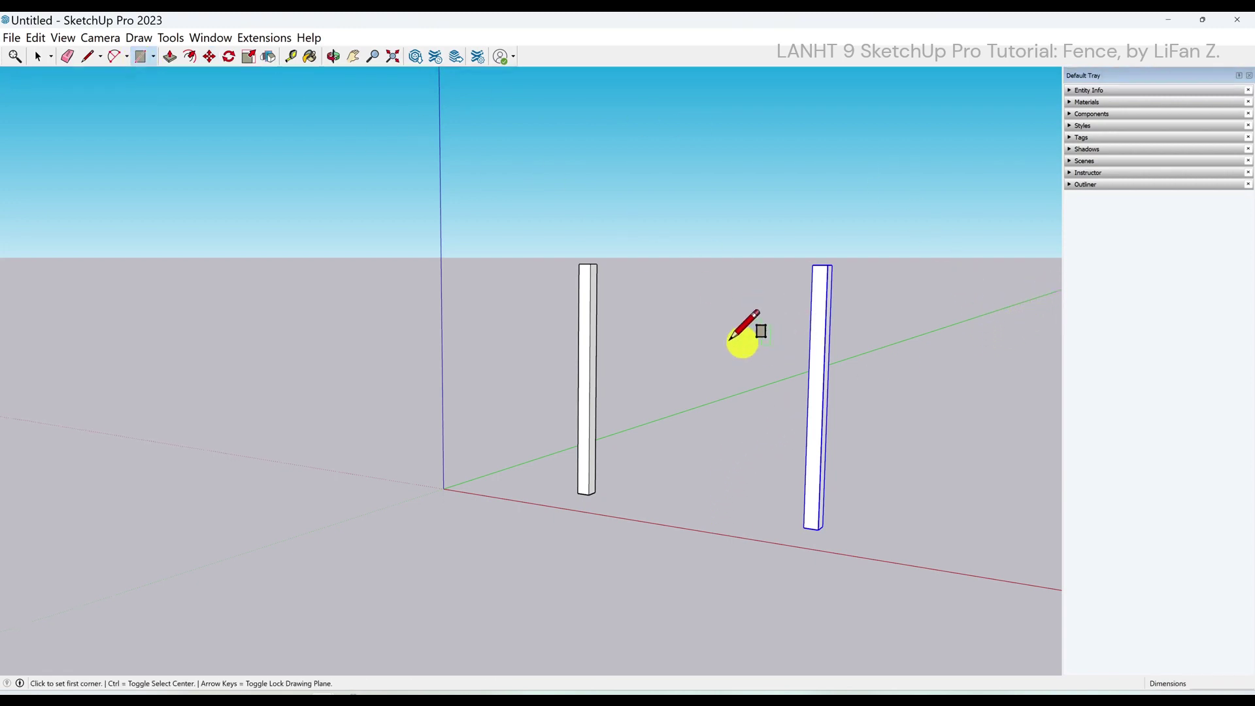
left_click(590, 264)
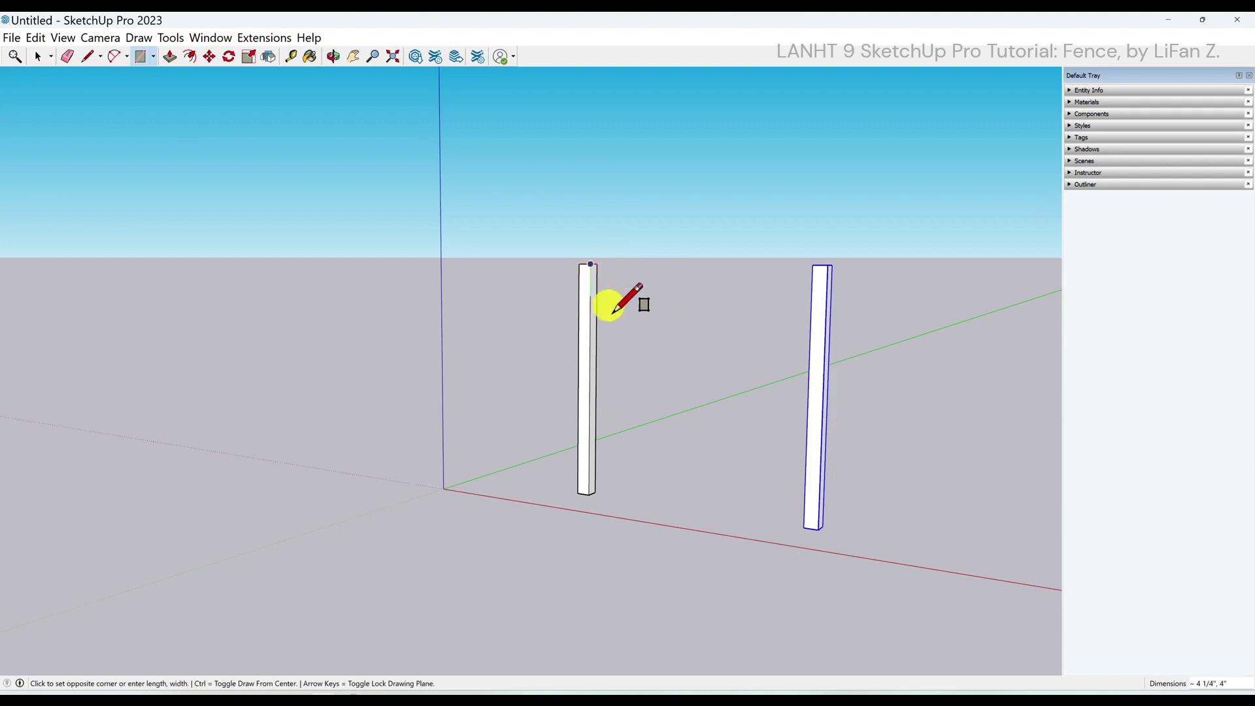
left_click(804, 526)
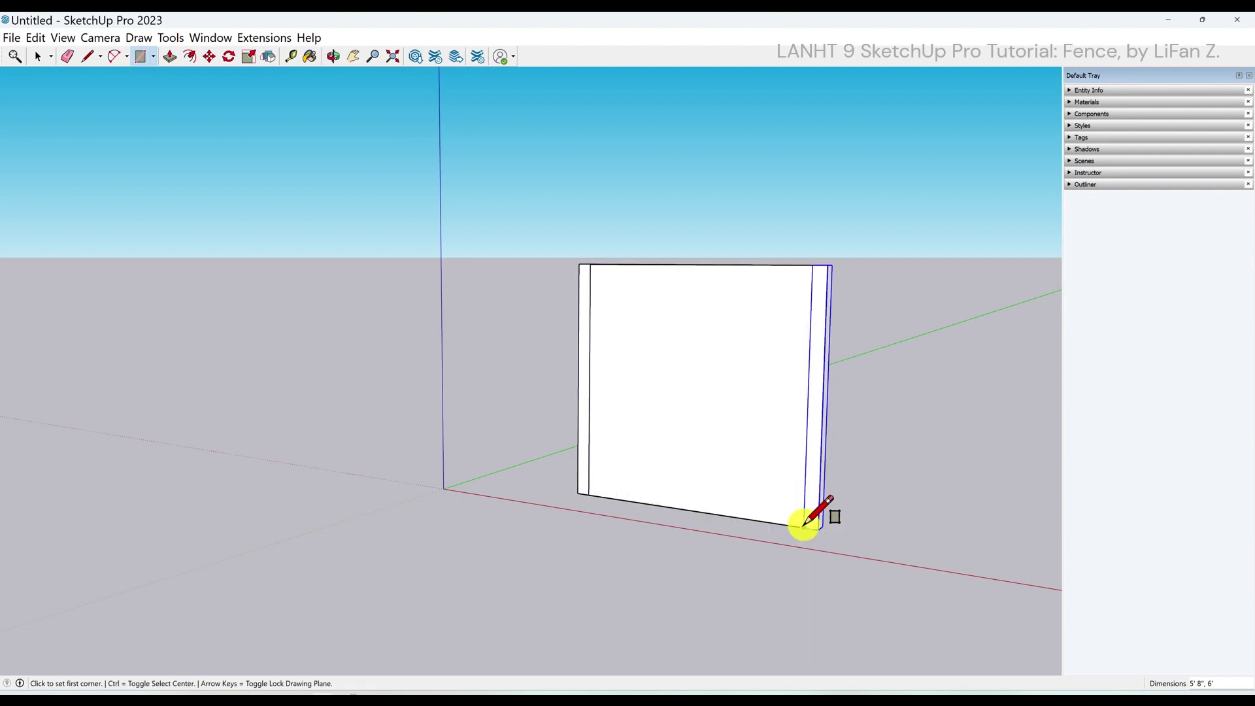
key("o")
left_click_drag(904, 269, 844, 371)
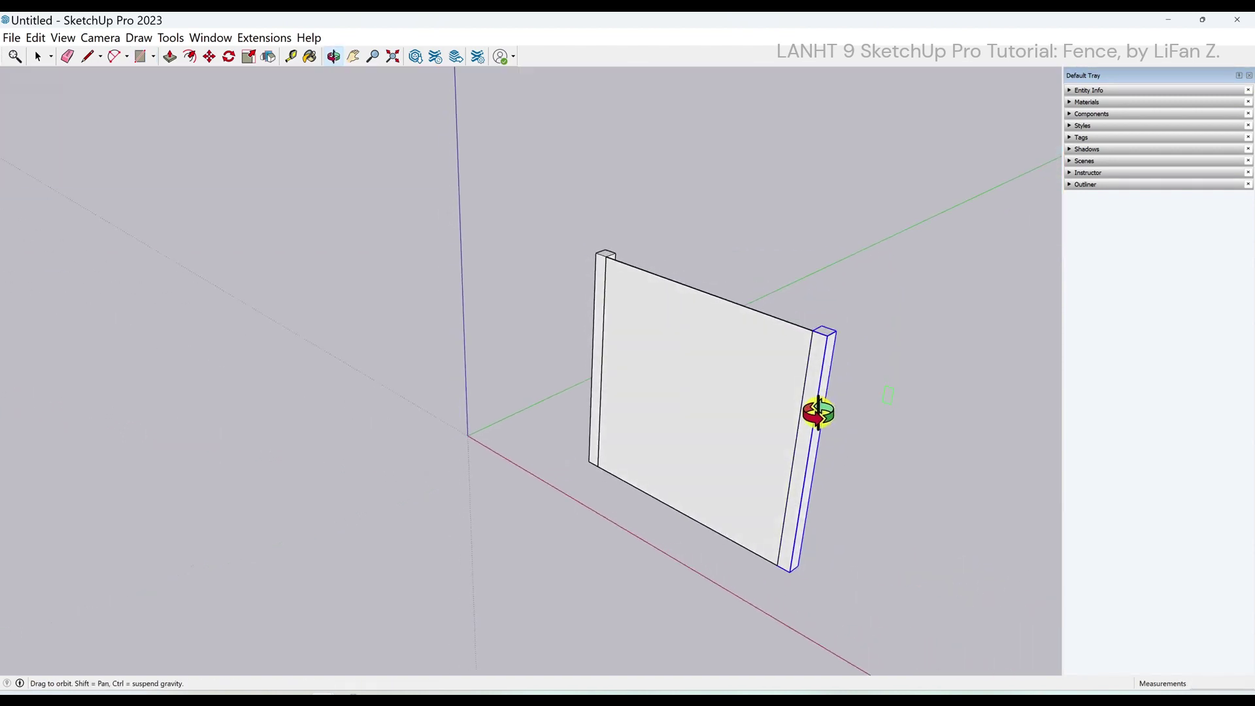
key("r")
mouse_move(829, 398)
middle_mouse_down()
mouse_move(994, 359)
mouse_move(738, 335)
middle_mouse_up()
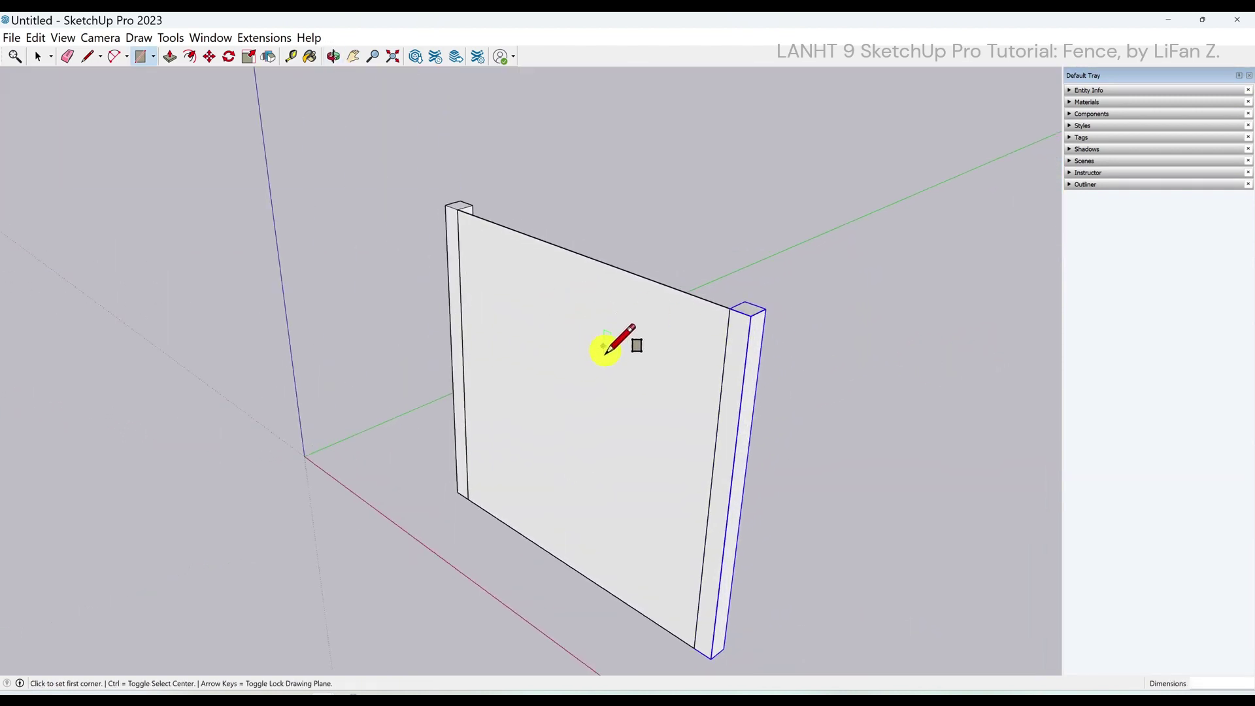
key("space")
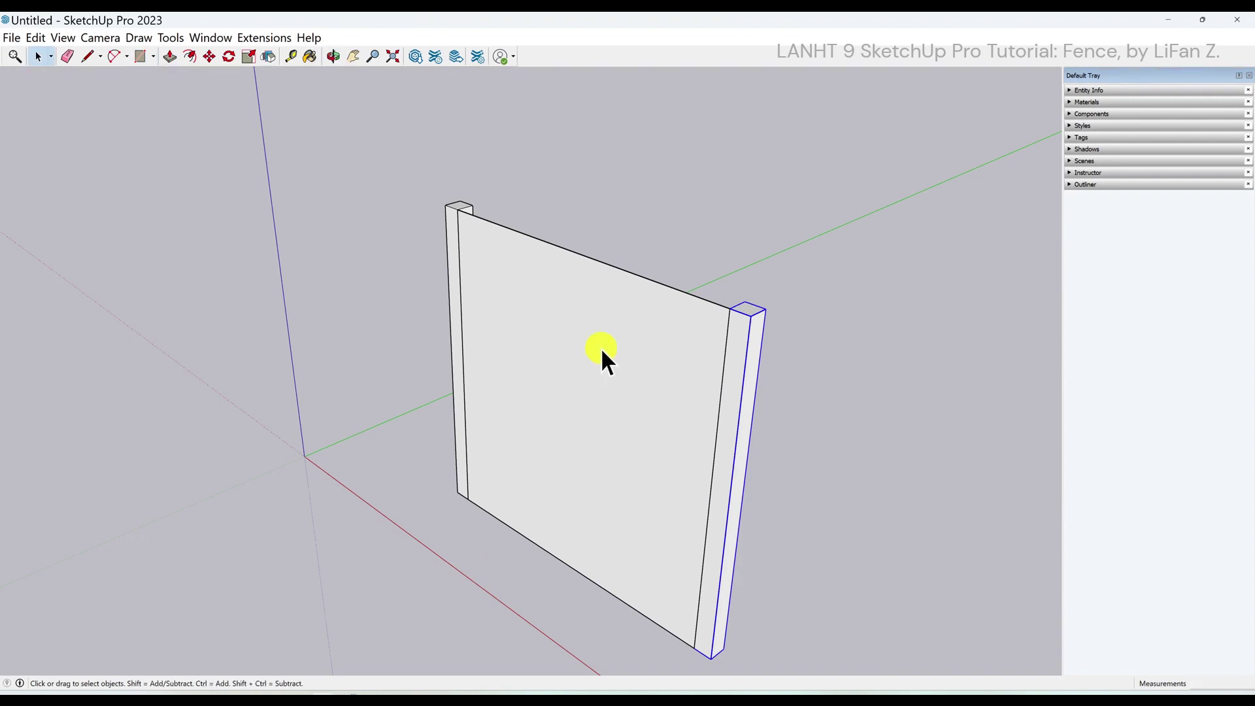
Turn the panel face into a component named 'Fence Panel'
left_click(601, 351)
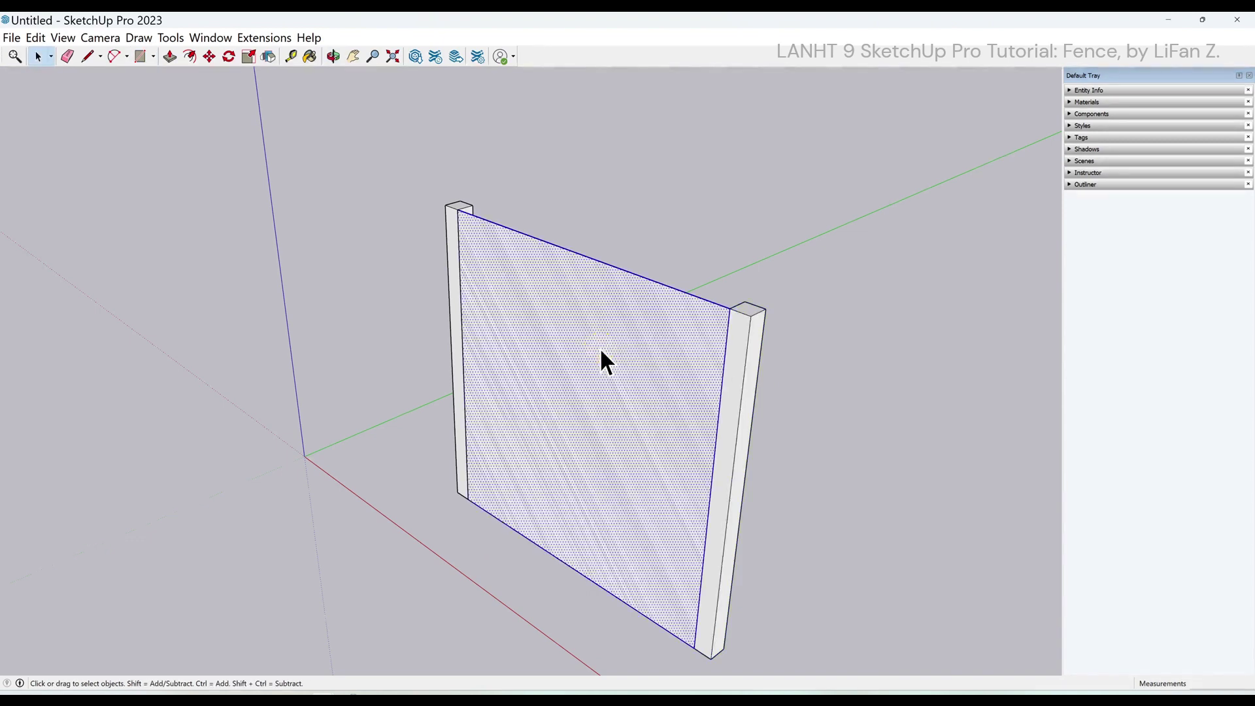
right_click(600, 350)
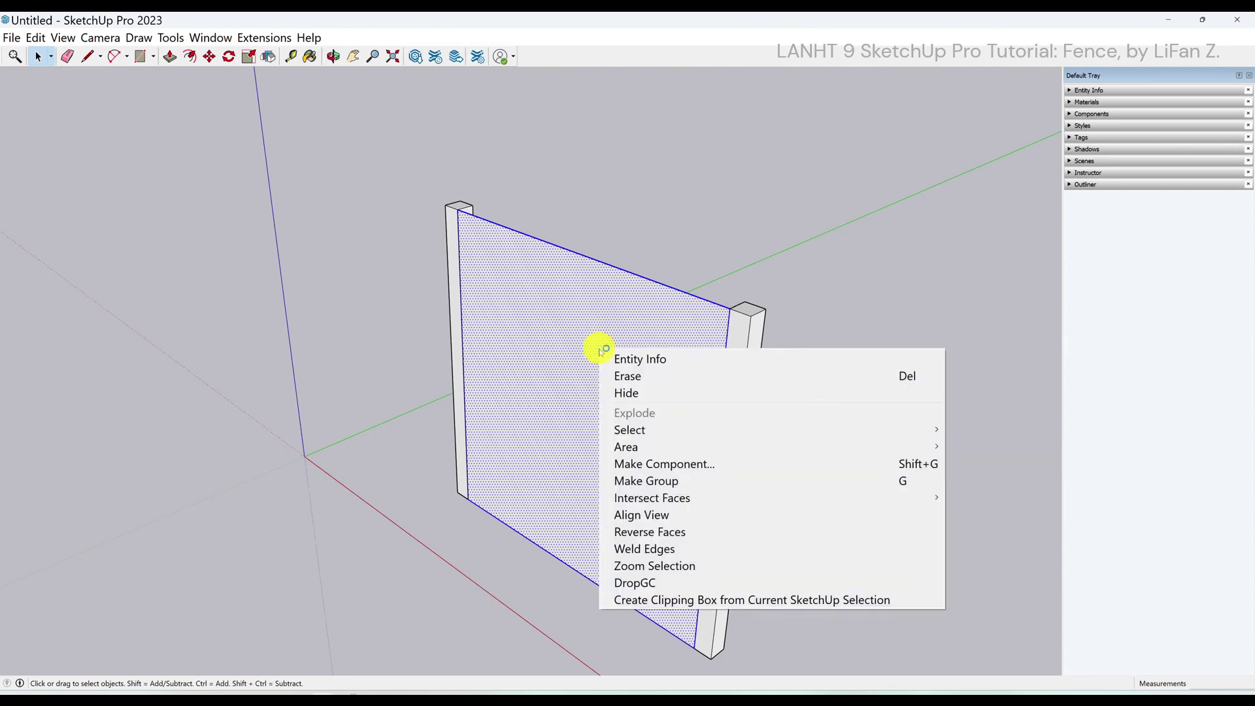
left_click(665, 466)
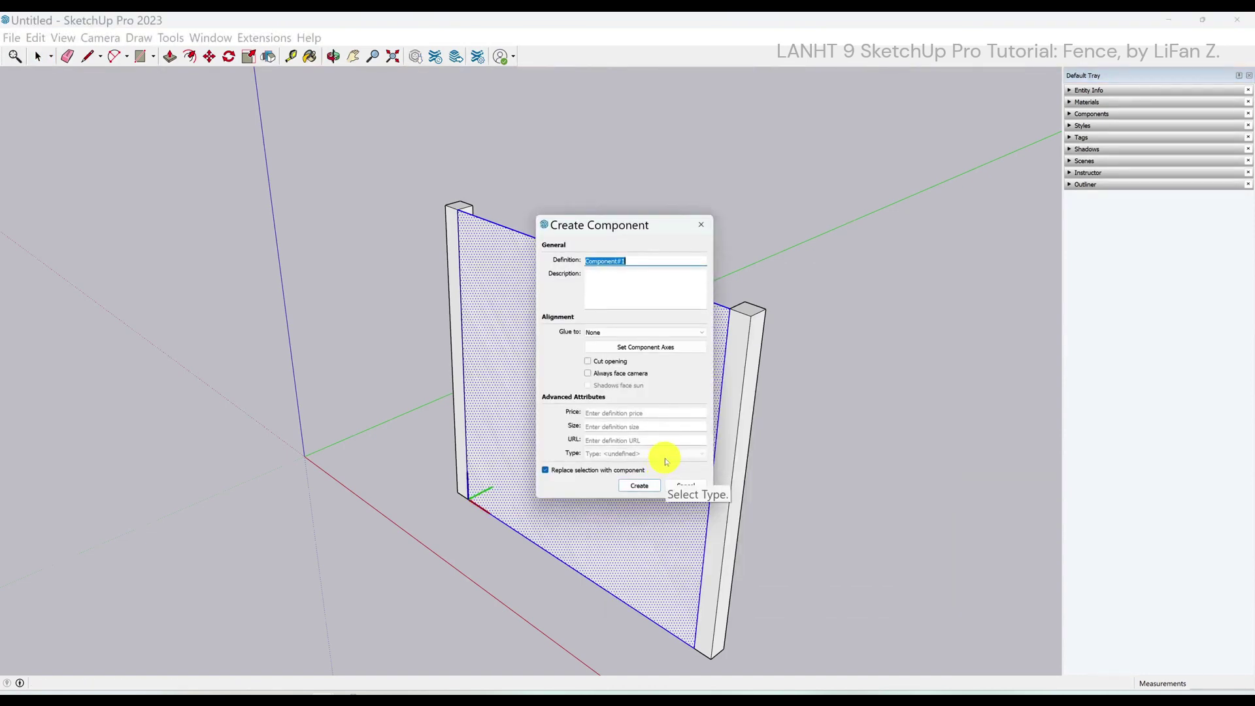
type("Fence Panel")
left_click(638, 486)
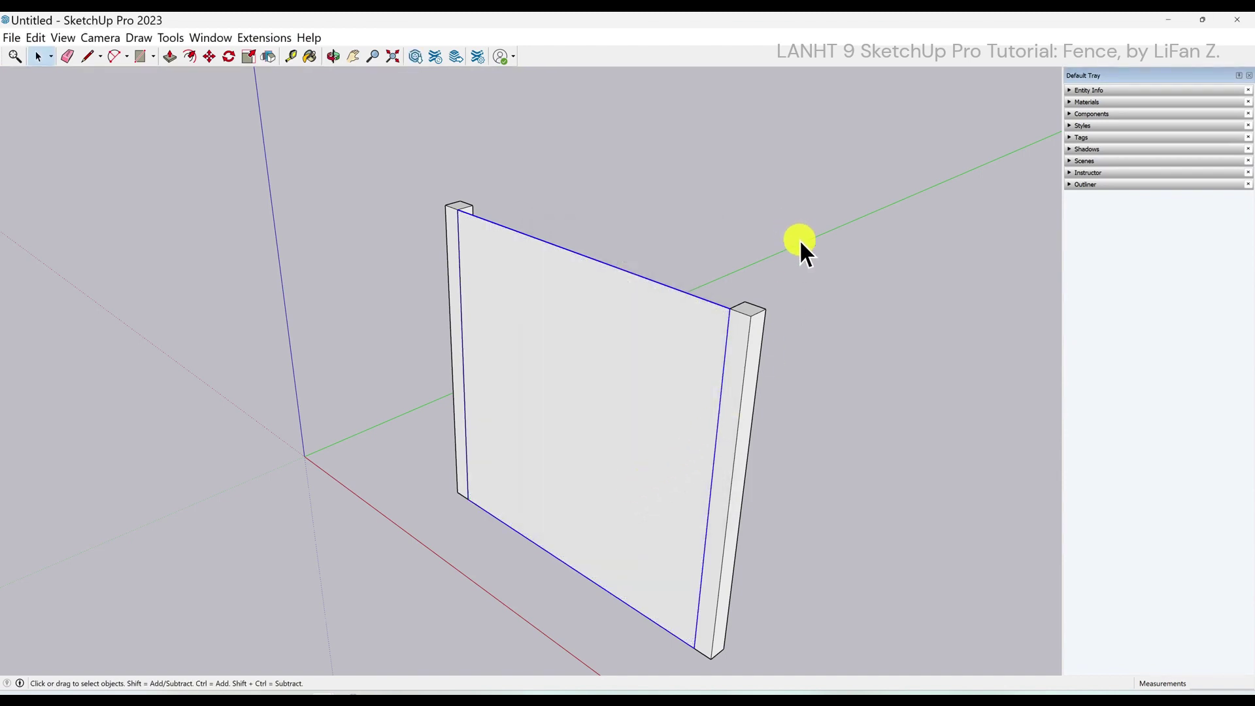
Move the Fence Panel 2" over so its edge meets the right post
key("m")
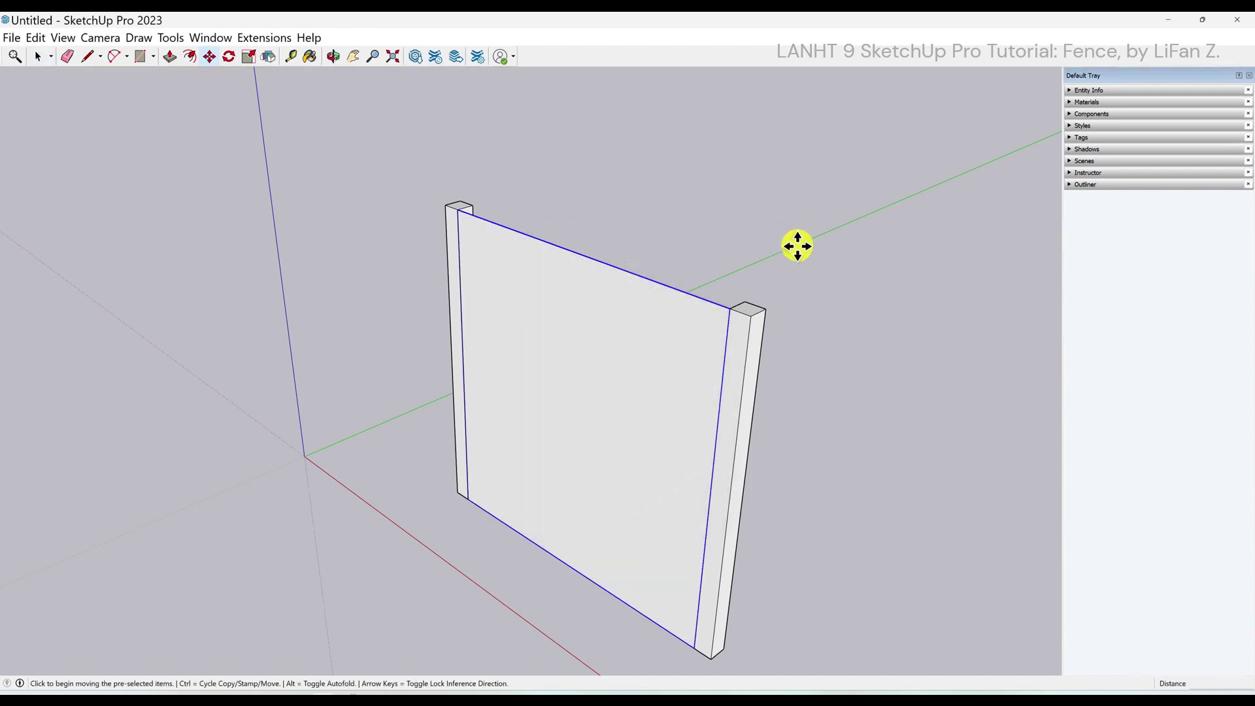
scroll(804, 279, "up", 1)
scroll(804, 279, "up", 2)
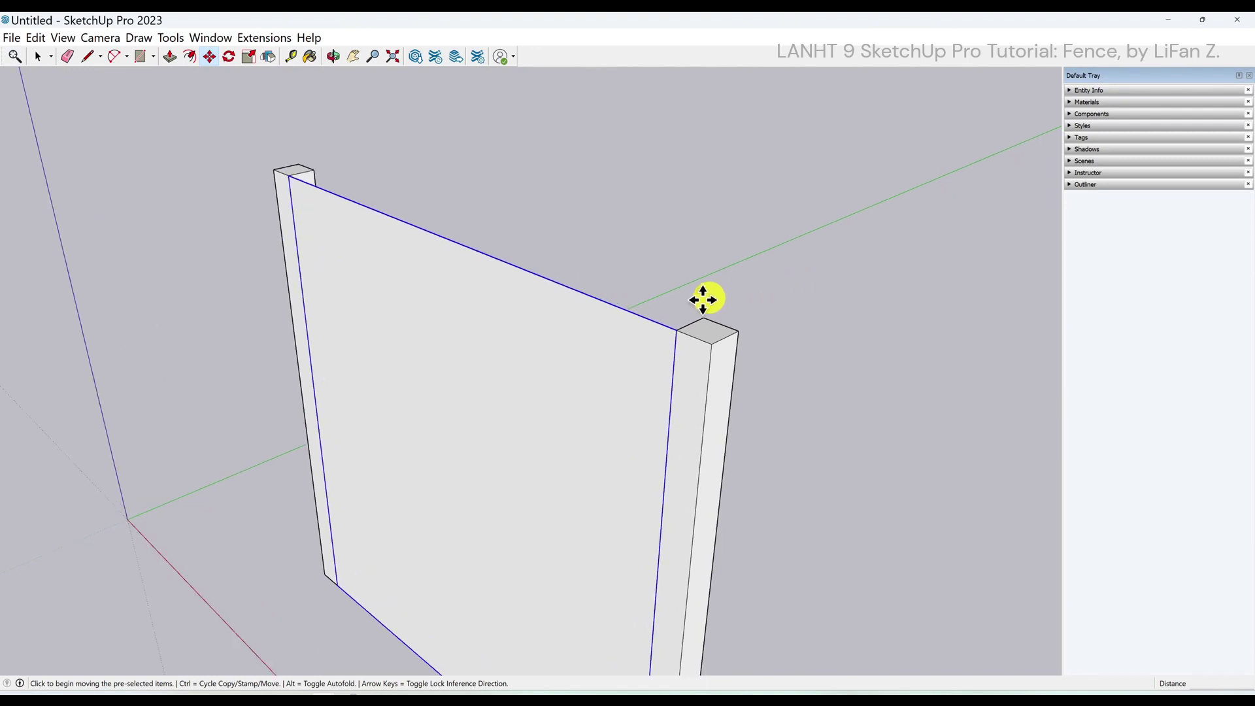
left_click(676, 328)
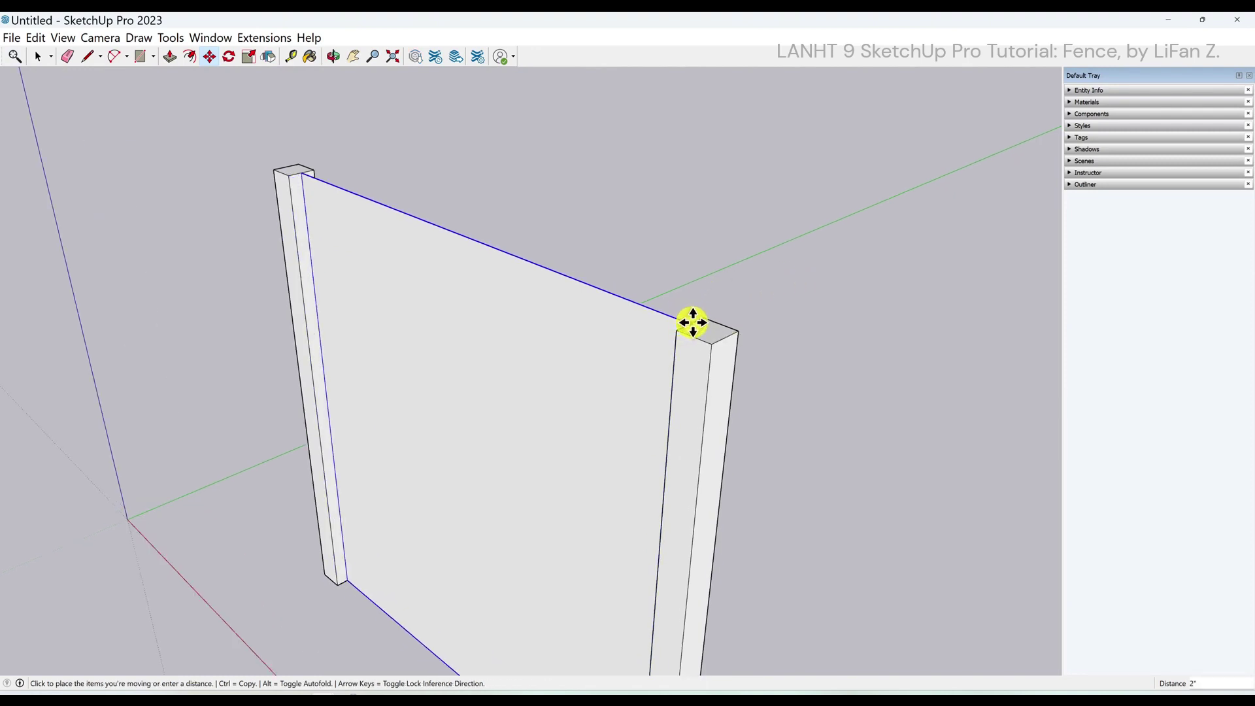
left_click(693, 322)
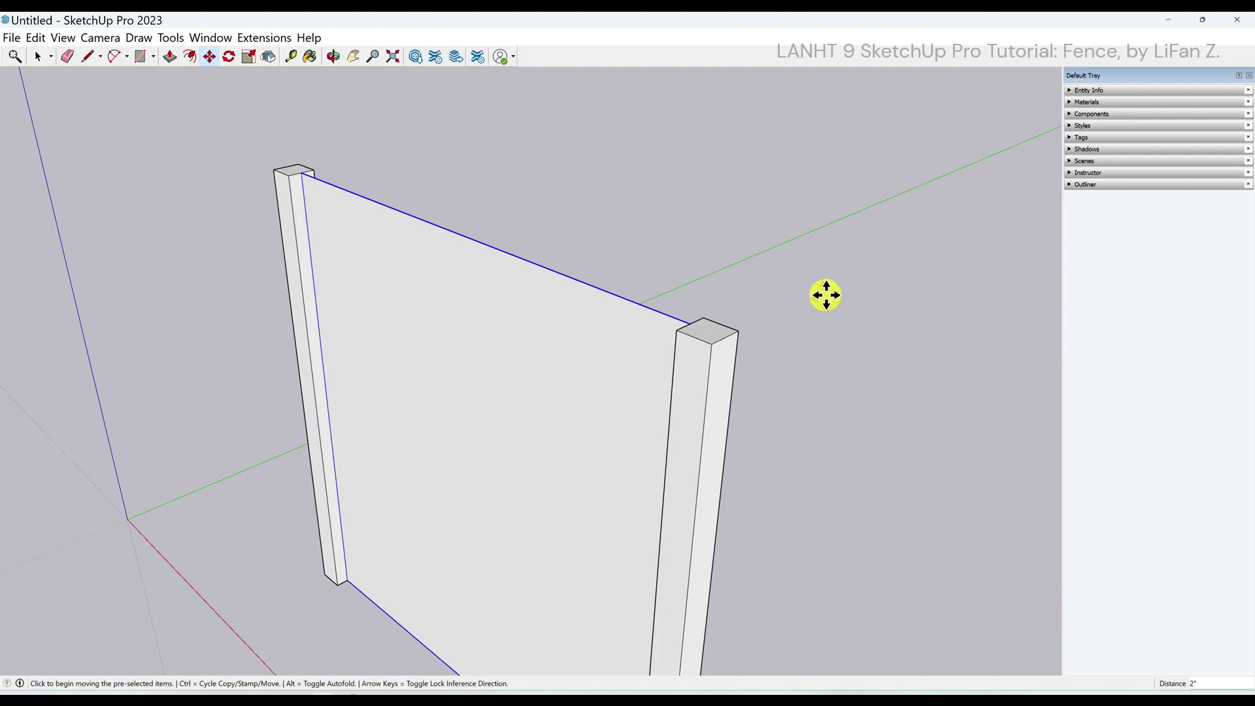
scroll(826, 296, "down", 3)
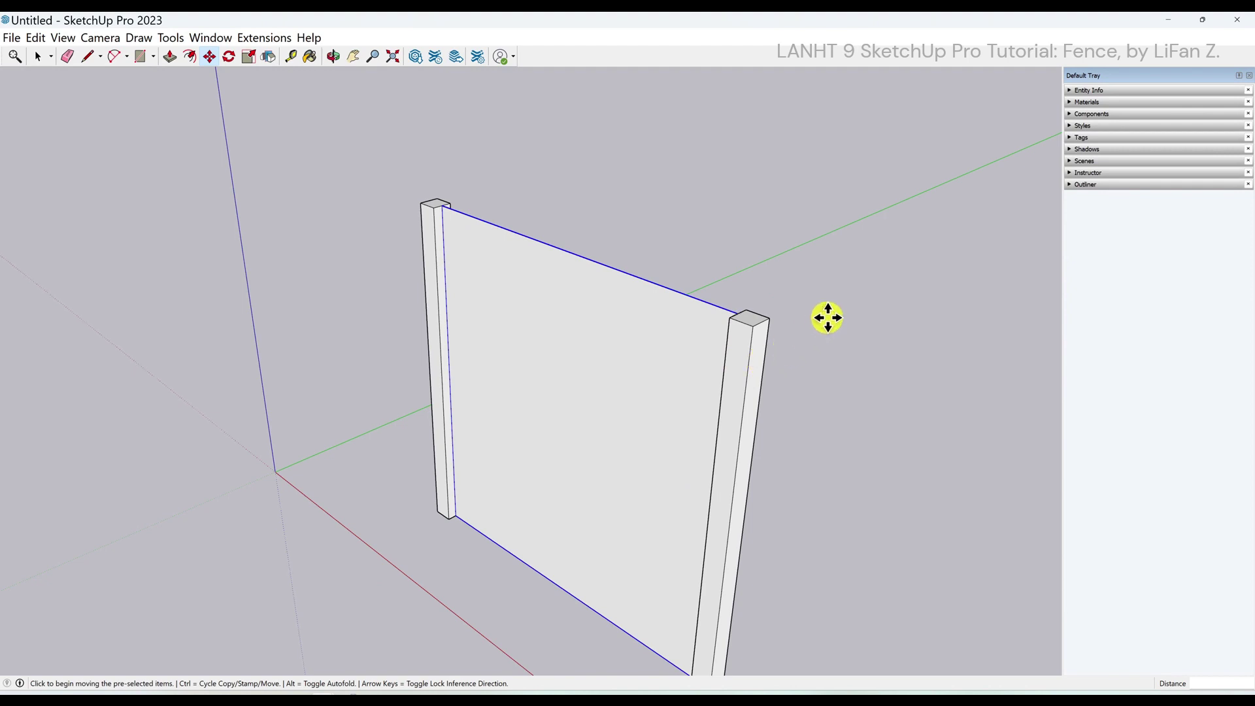
Copy the panel and right post 6' along the red axis as a 5x array
key("space")
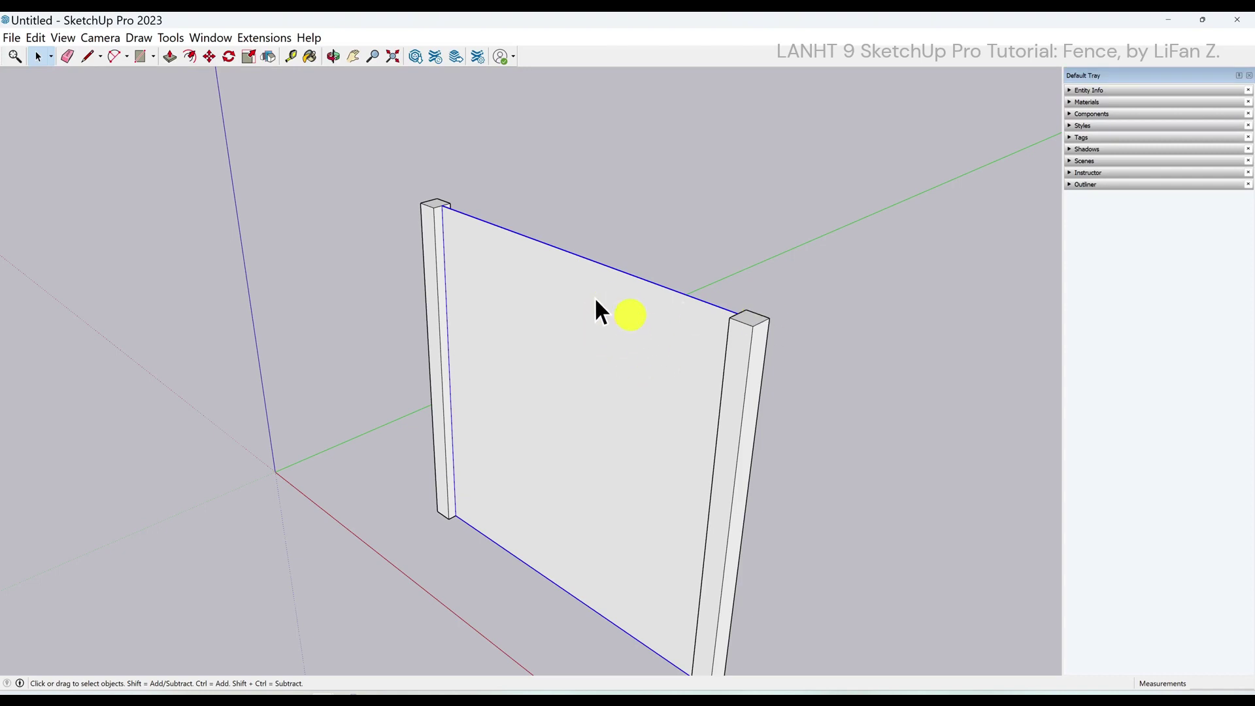
left_click(752, 373, "shift")
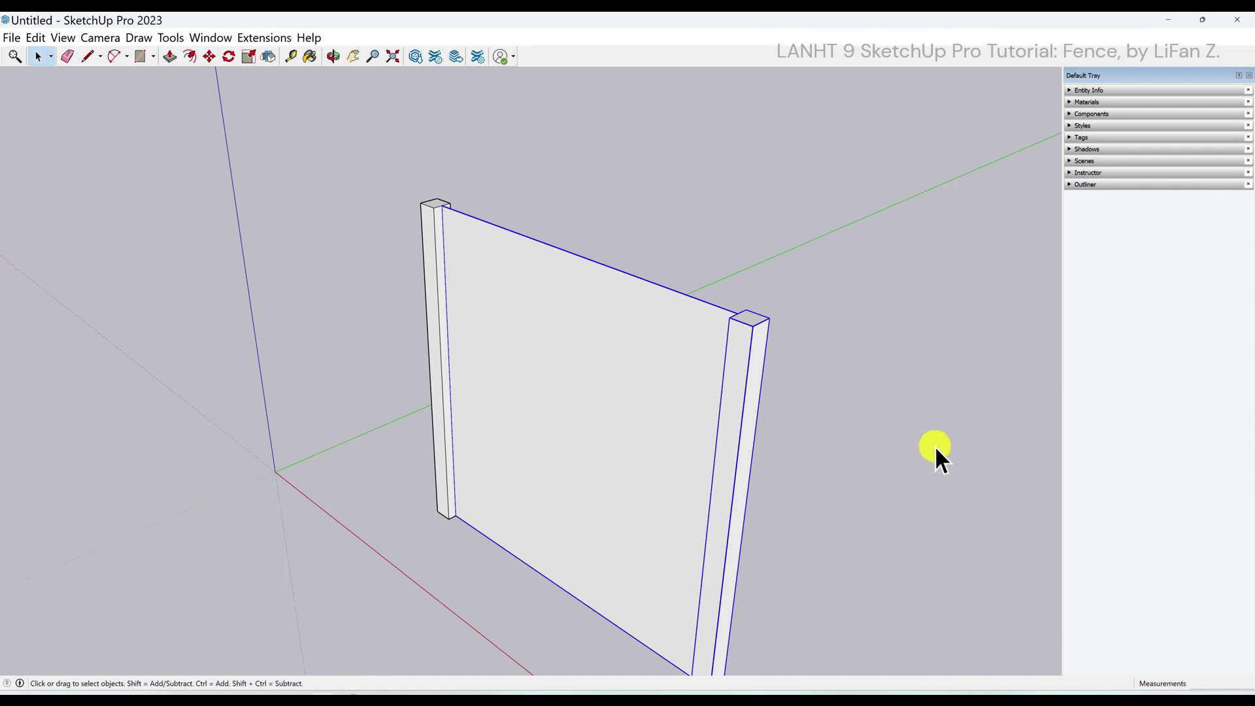
middle_click_drag(937, 449, 776, 353)
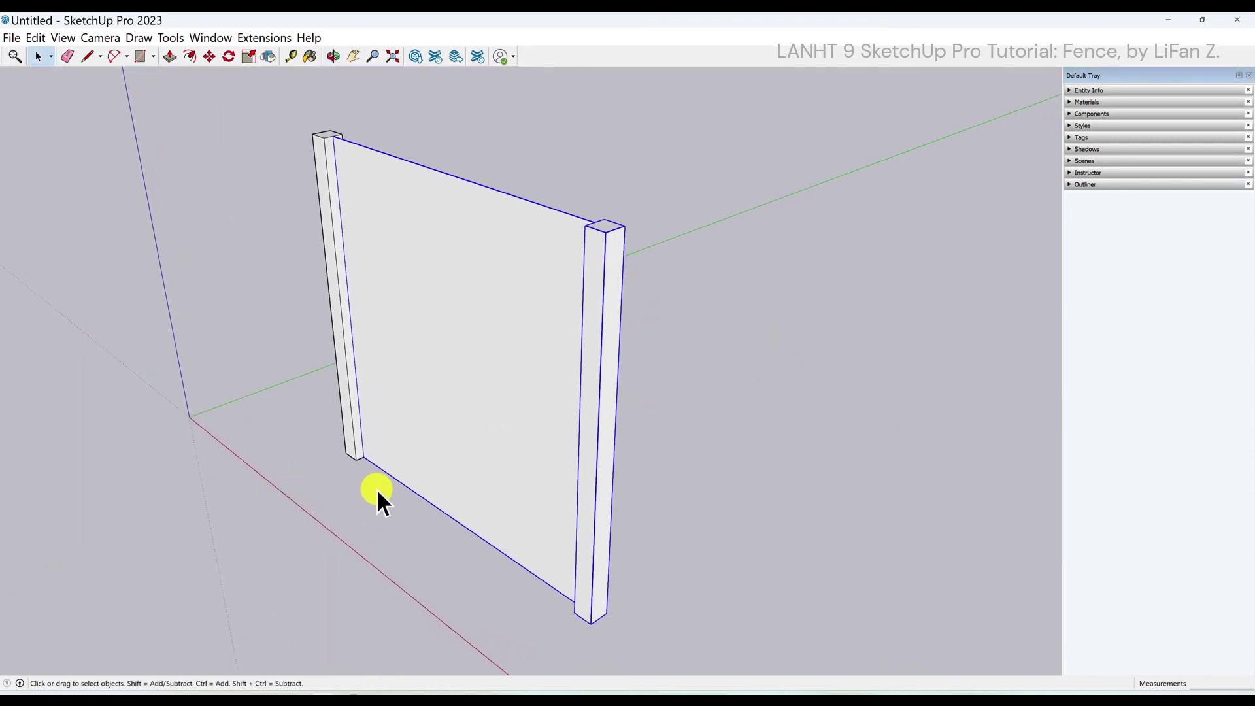
left_click(209, 57)
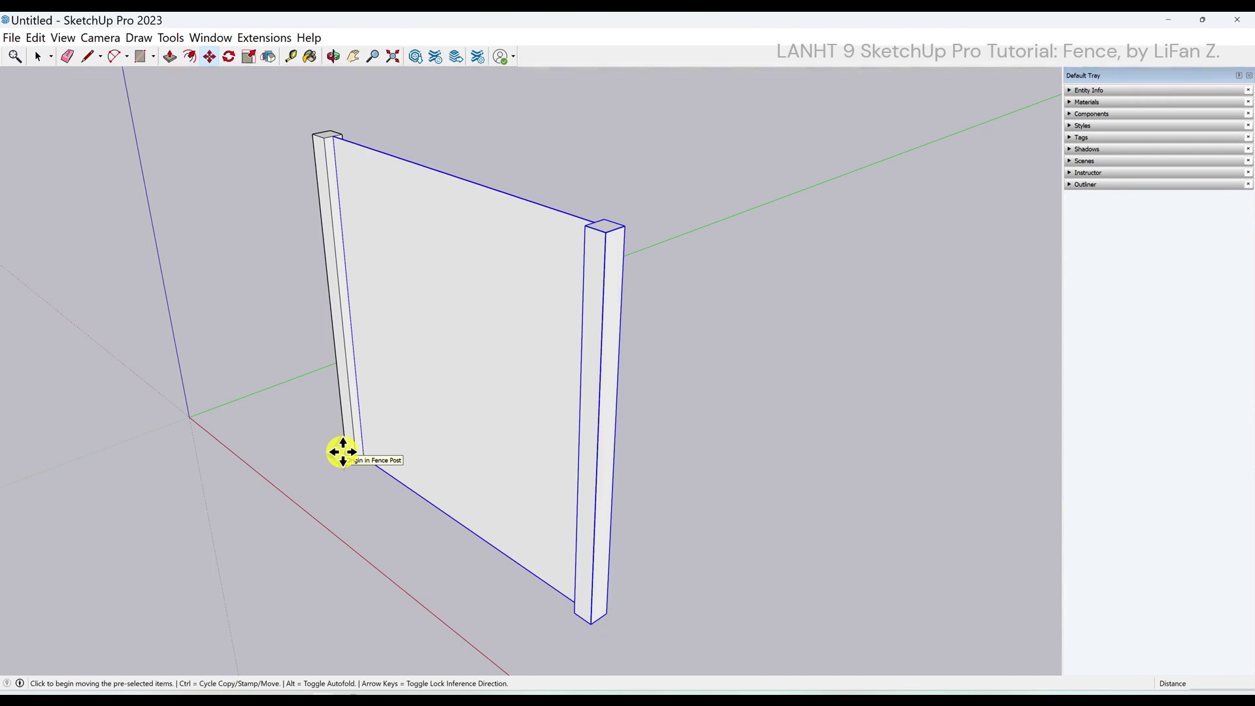
left_click(342, 451)
left_click(343, 452)
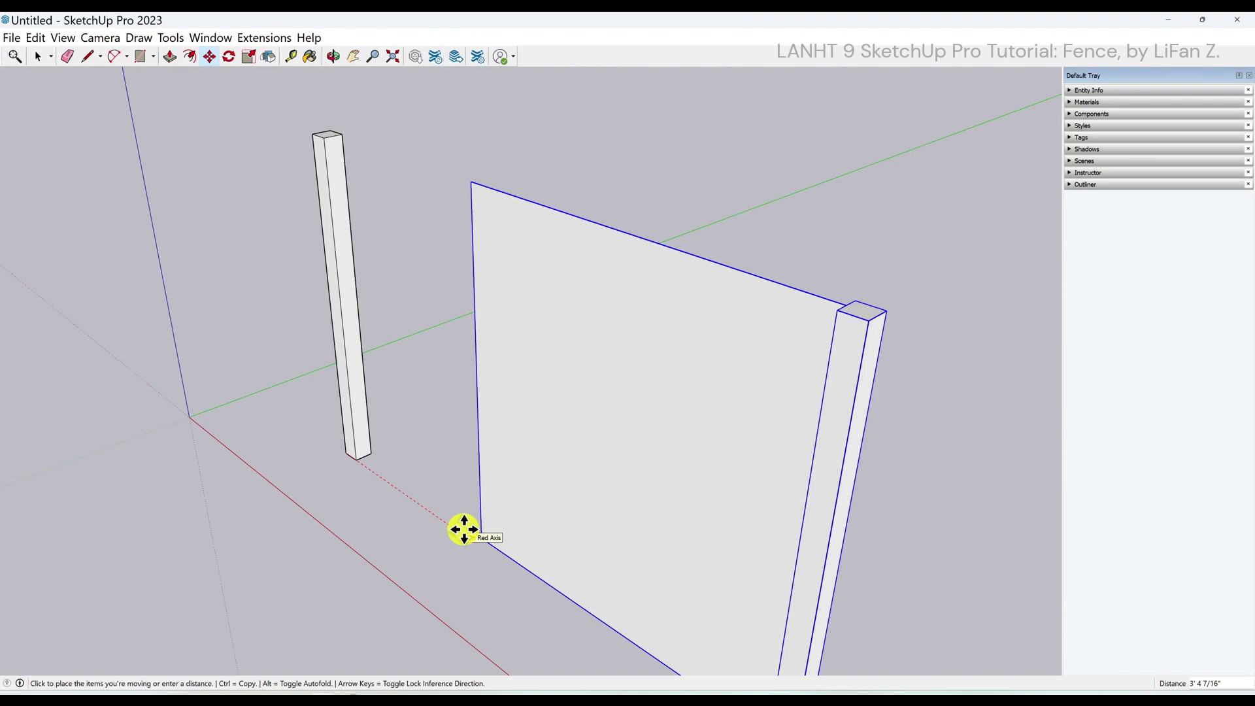
key("ctrl")
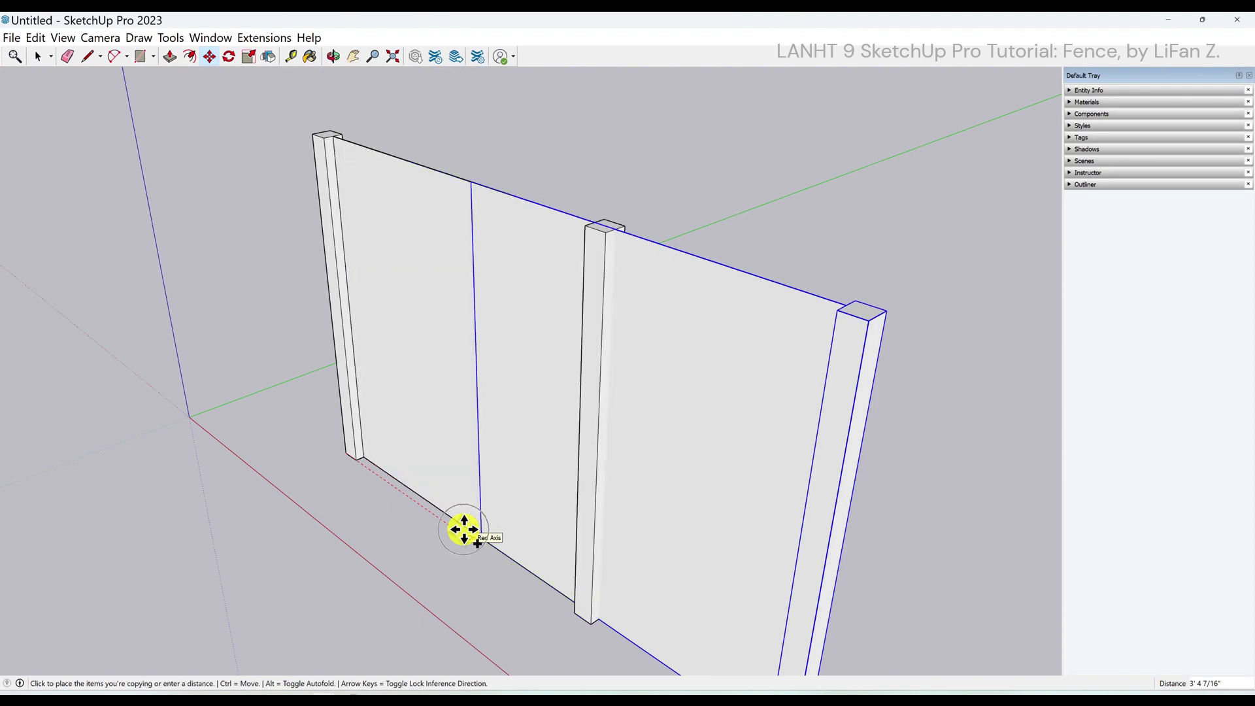
left_click(574, 612)
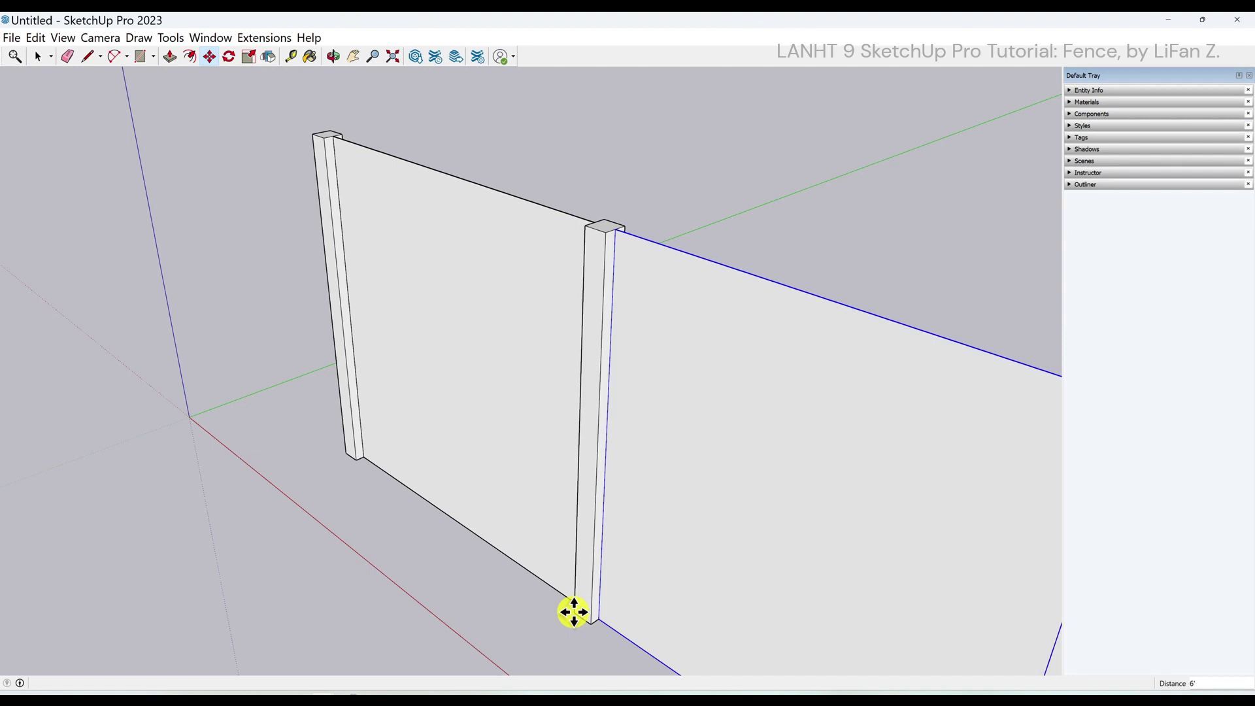
key("Return")
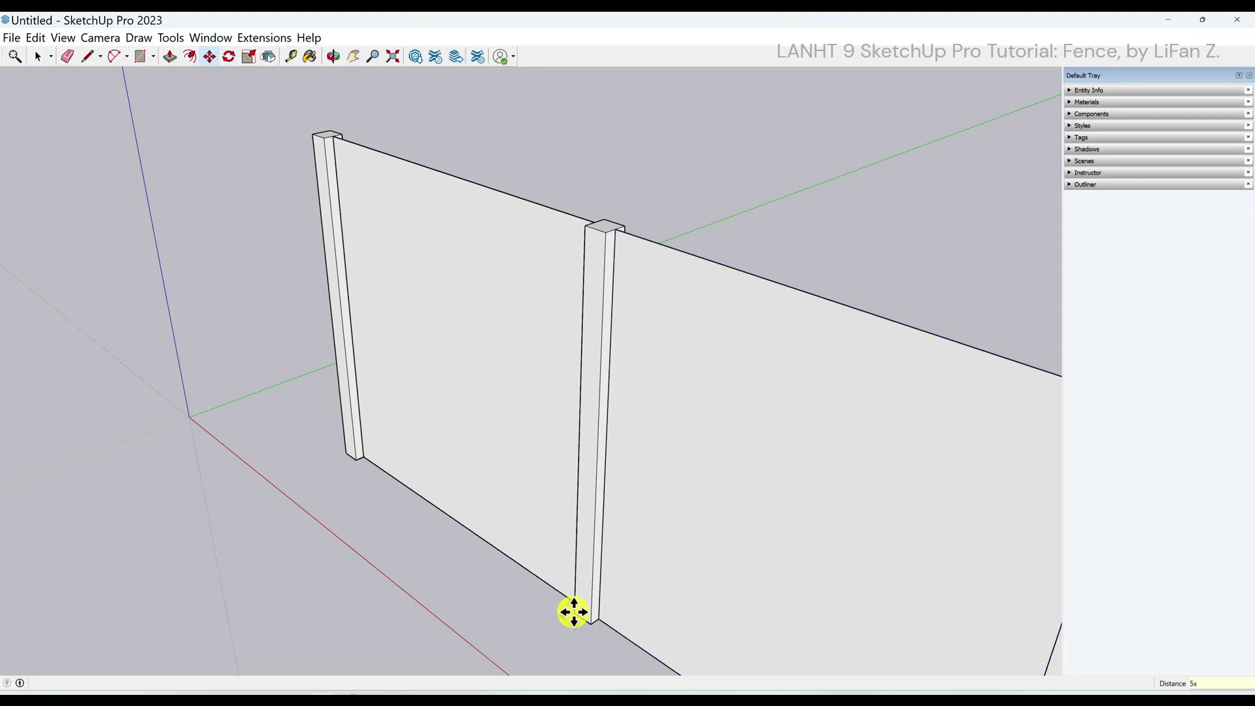
left_click(393, 57)
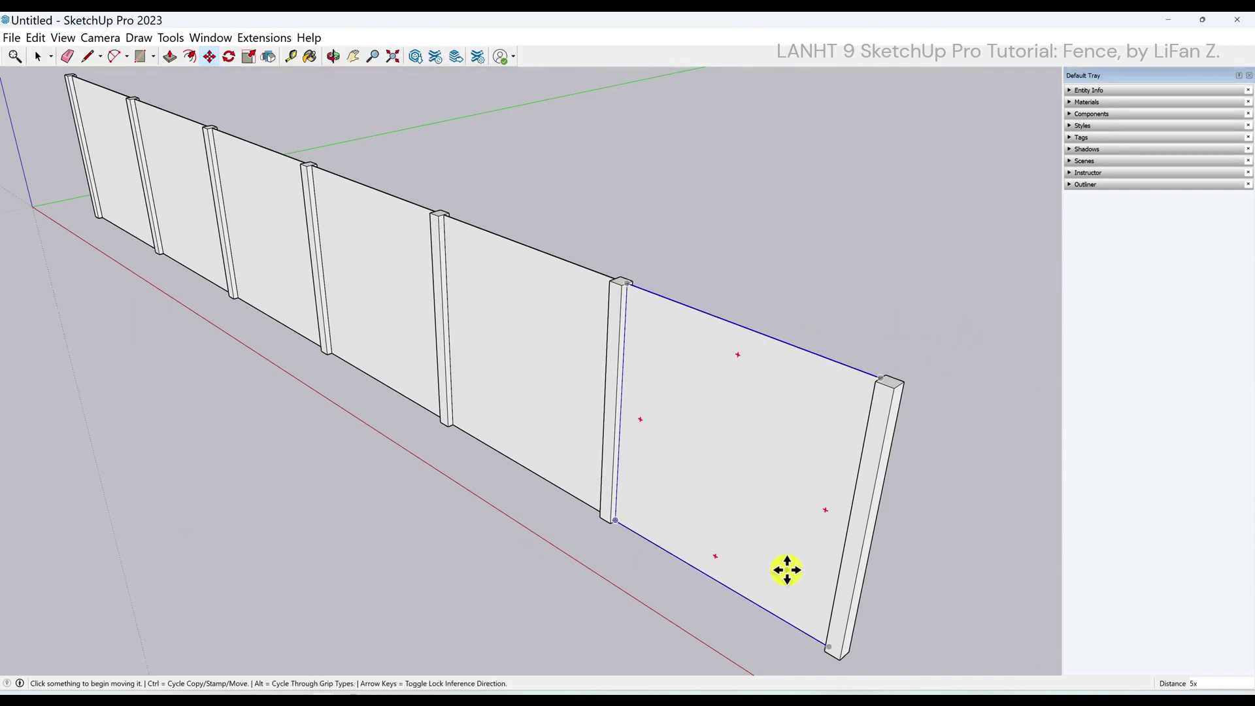
Draw two corner-to-corner diagonal lines crossing the end post's top face
scroll(922, 380, "up", 6)
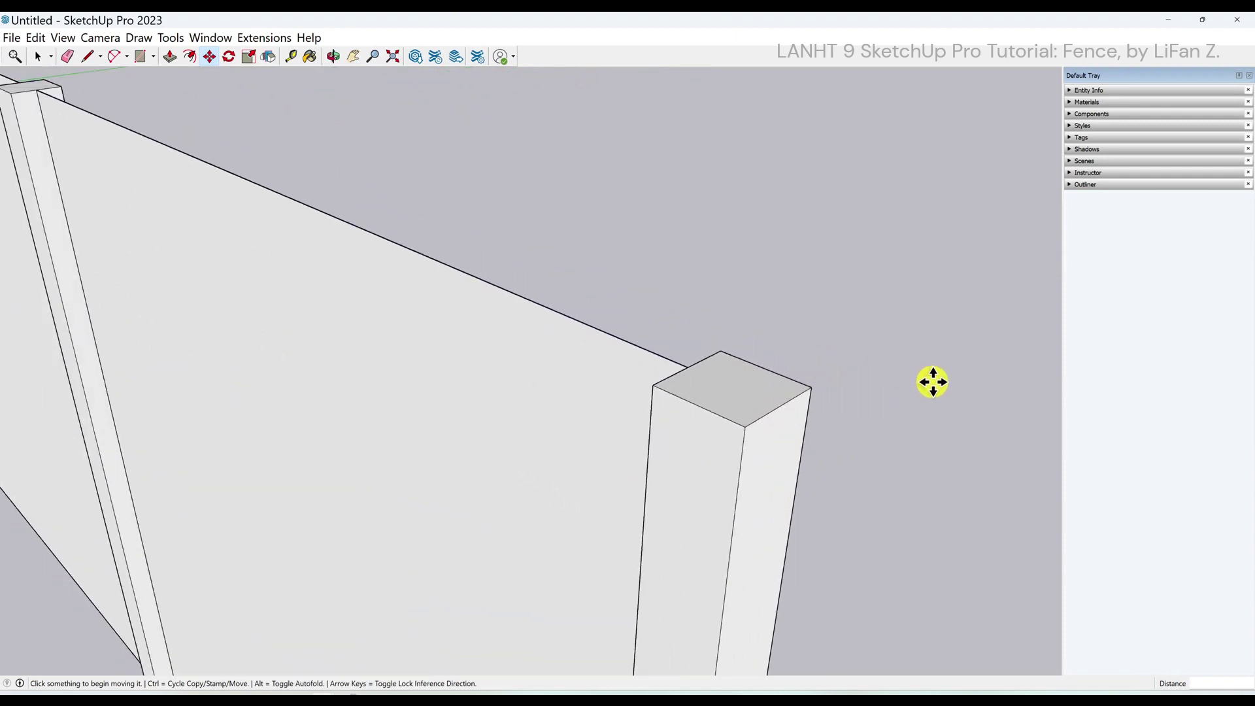
key("space")
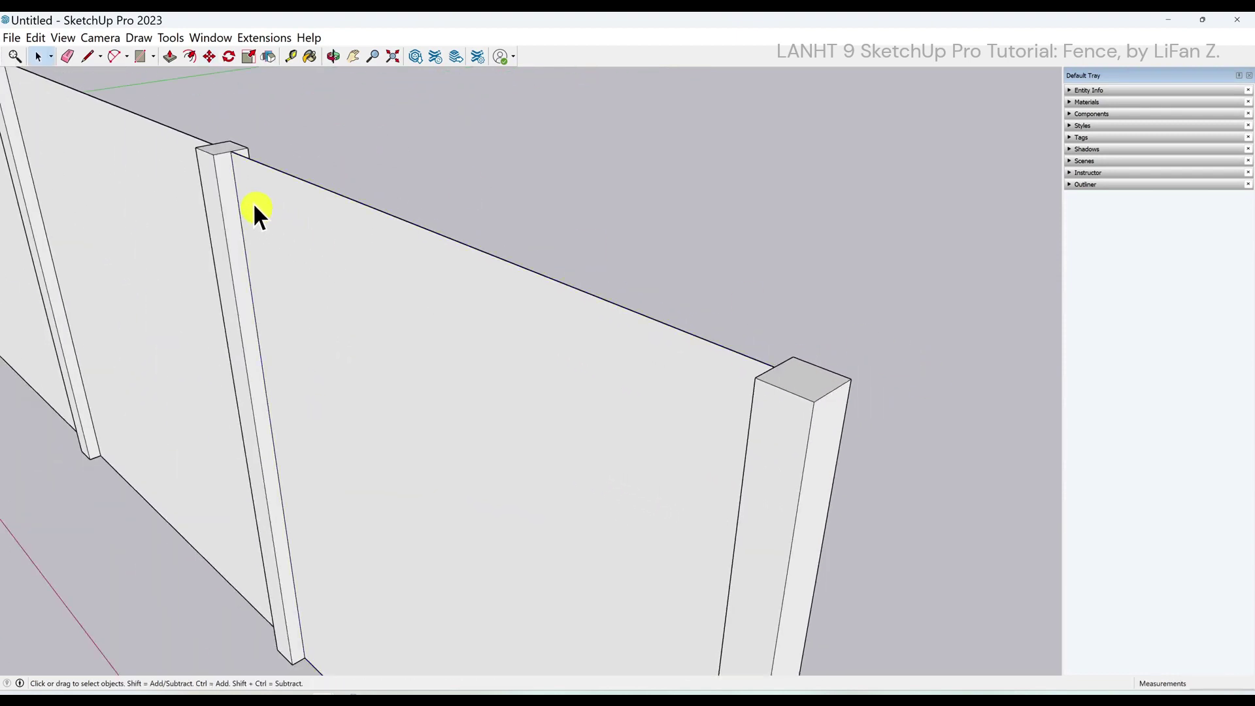
left_click(223, 168)
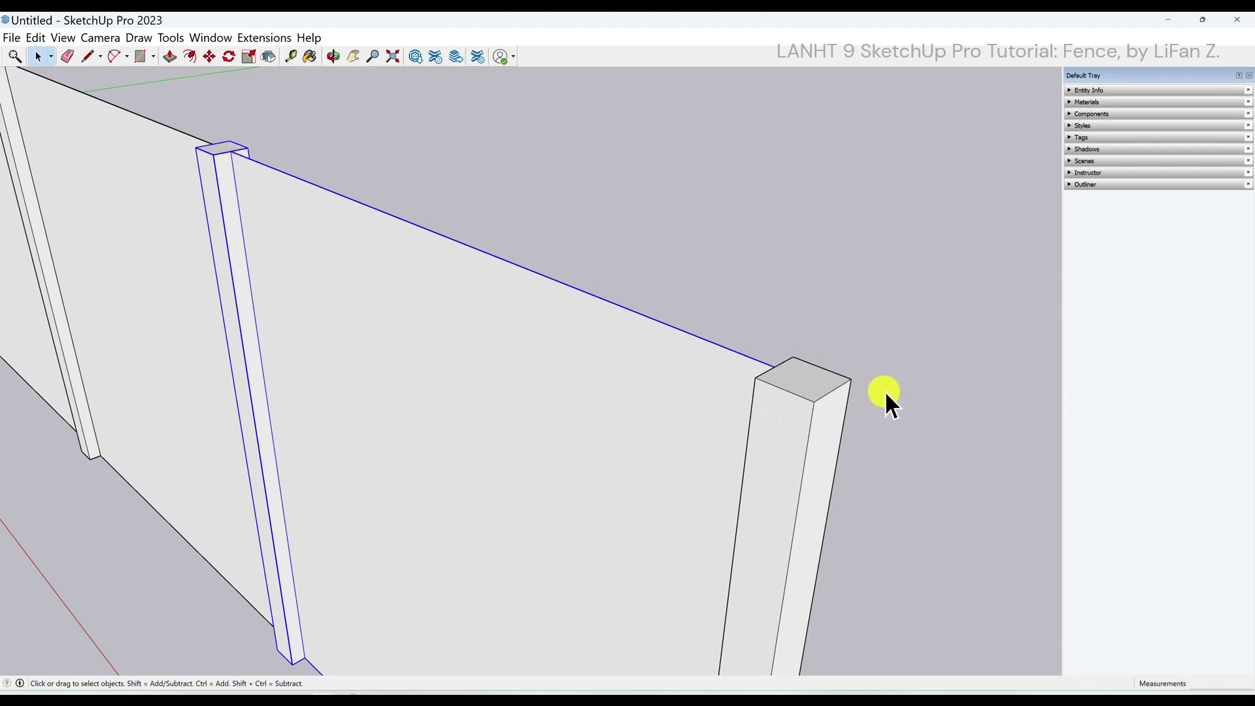
scroll(956, 367, "up", 3)
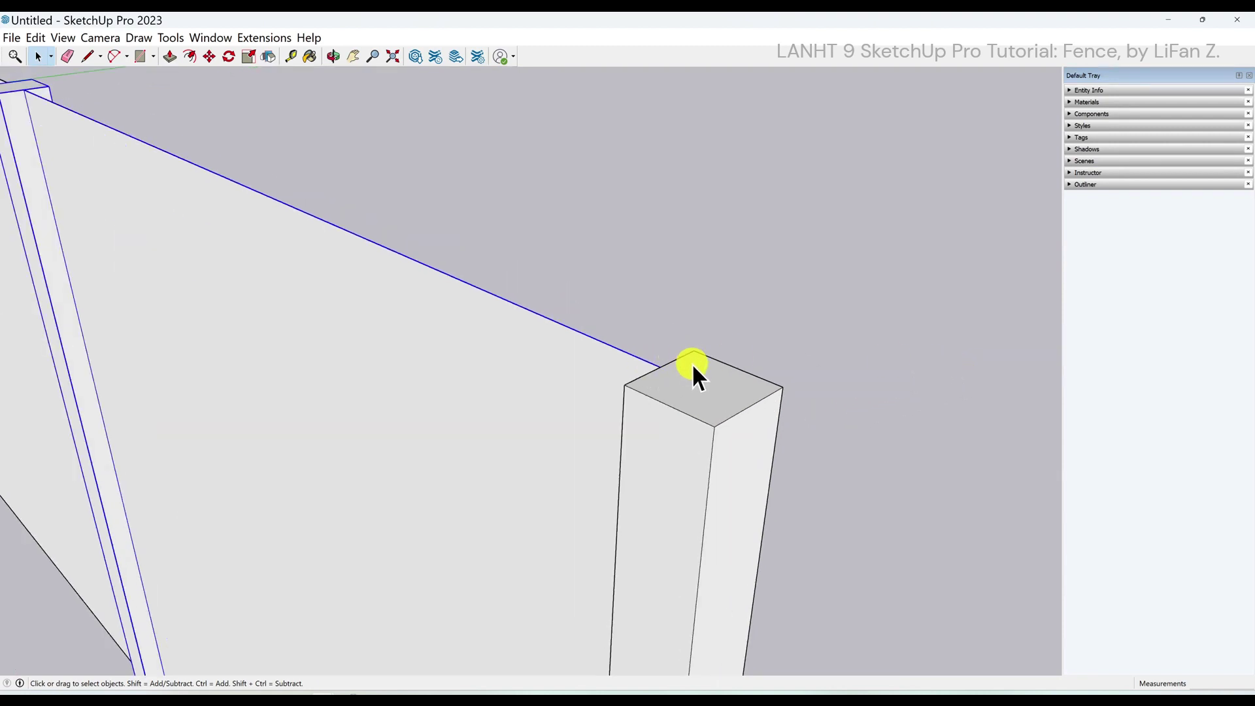
key("l")
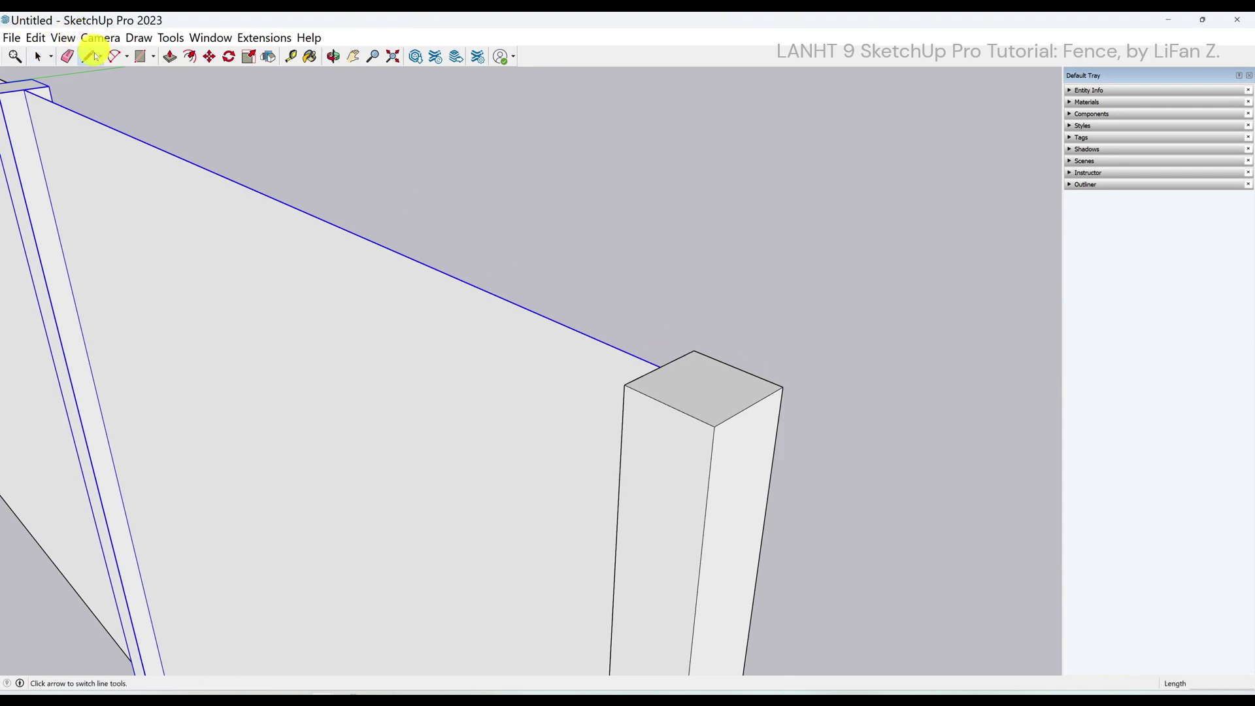
left_click(694, 350)
left_click(713, 425)
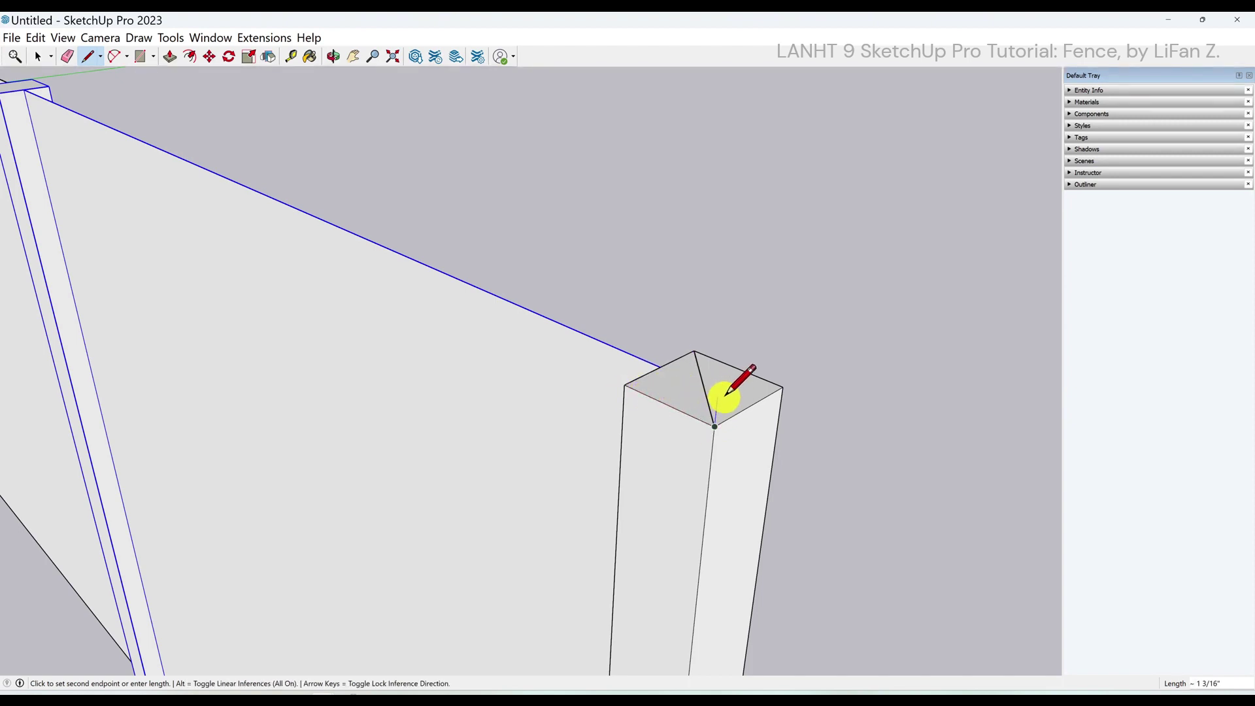
key("Escape")
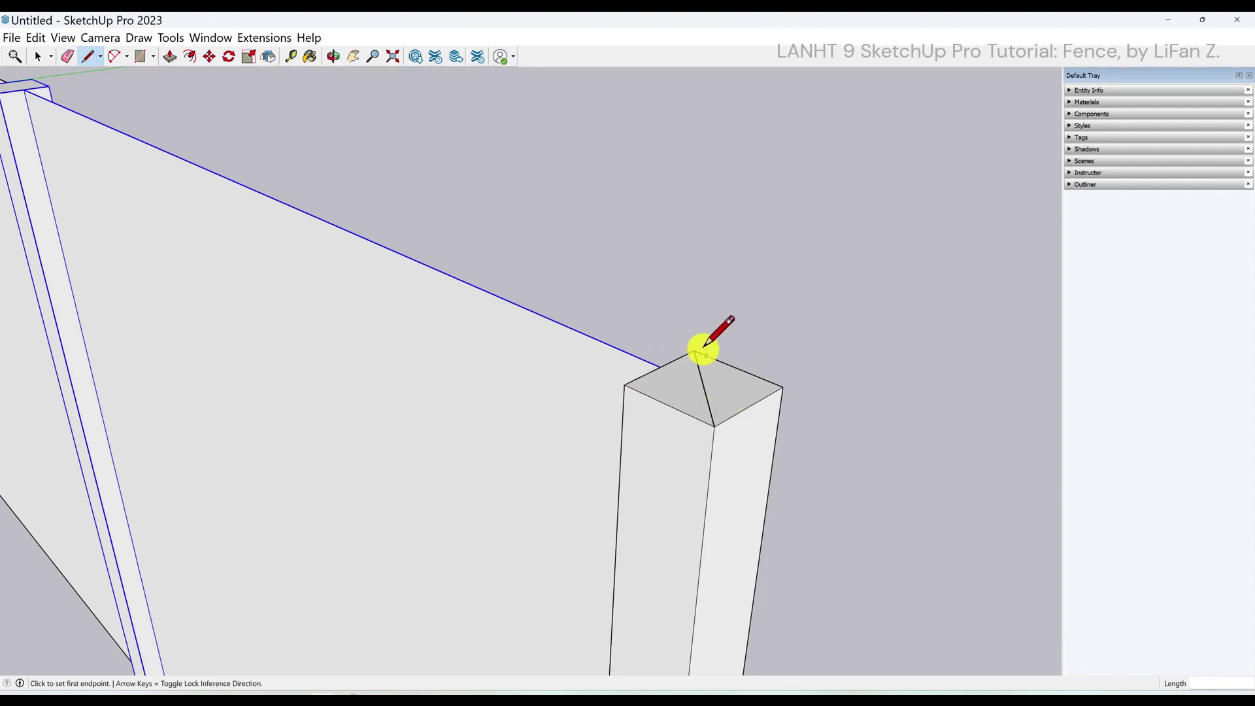
left_click(624, 385)
left_click(781, 385)
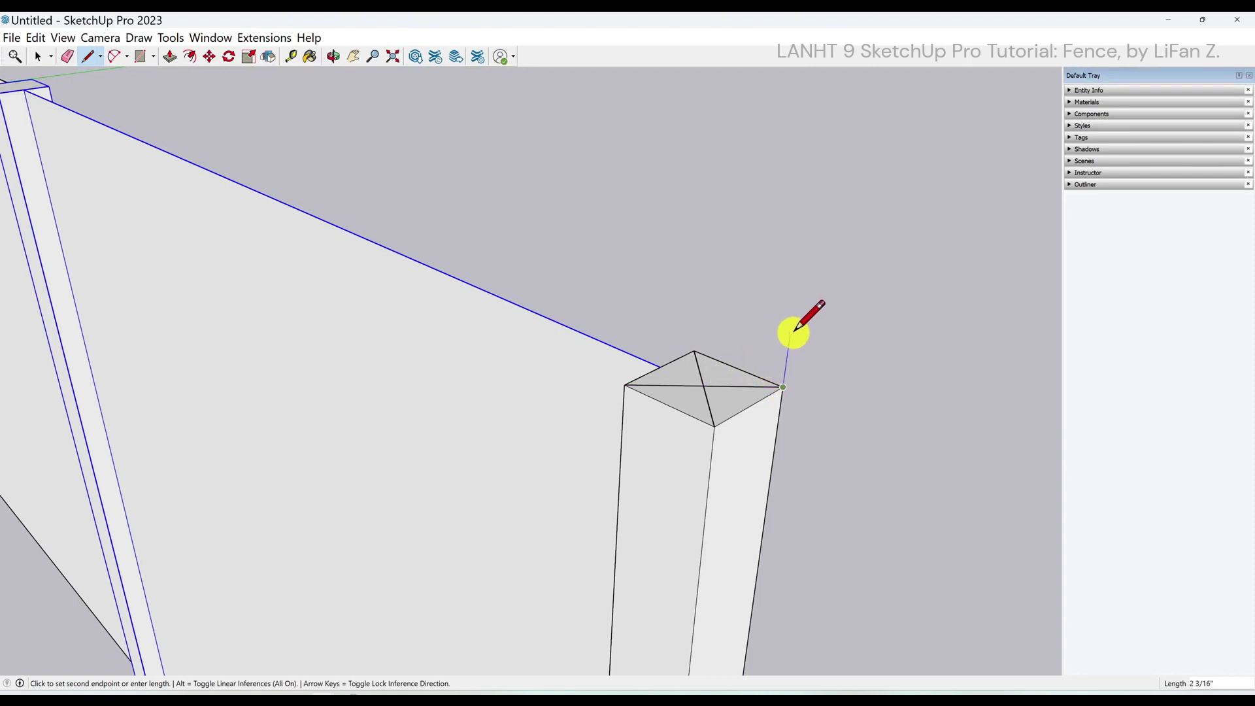
key("Escape")
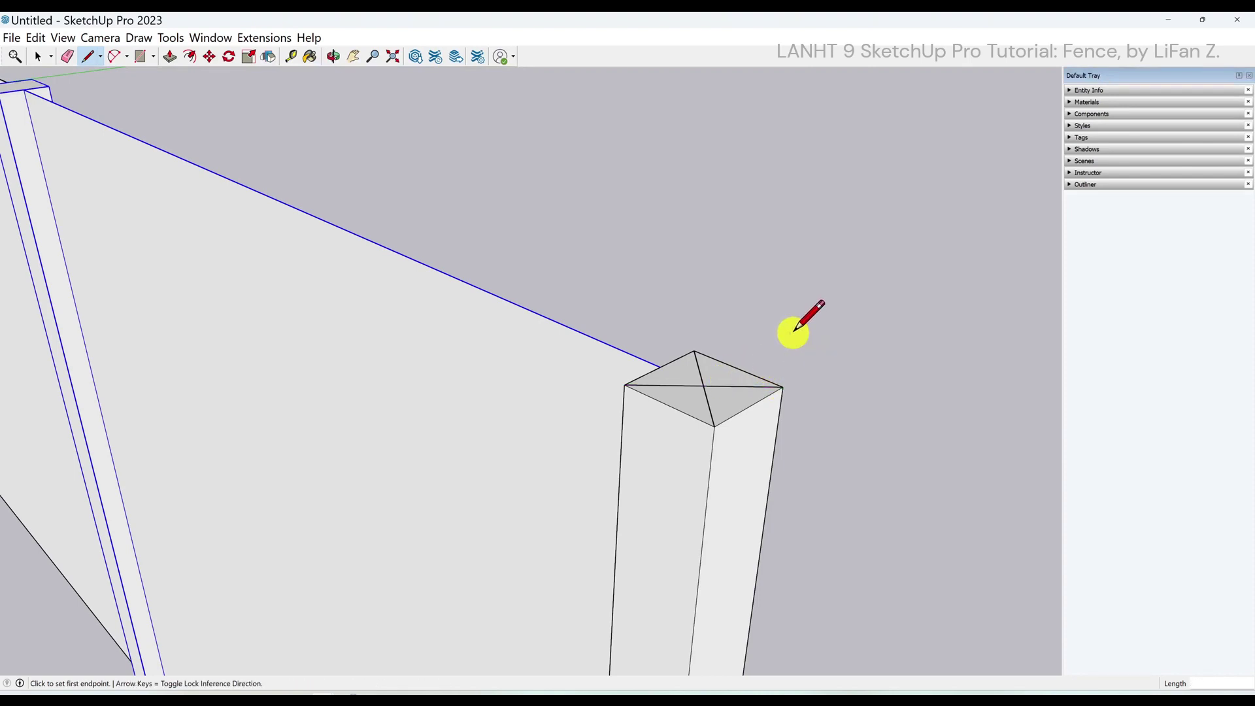
Rotate a copy of the panel and post 90° about the end post's top midpoint
left_click(228, 64)
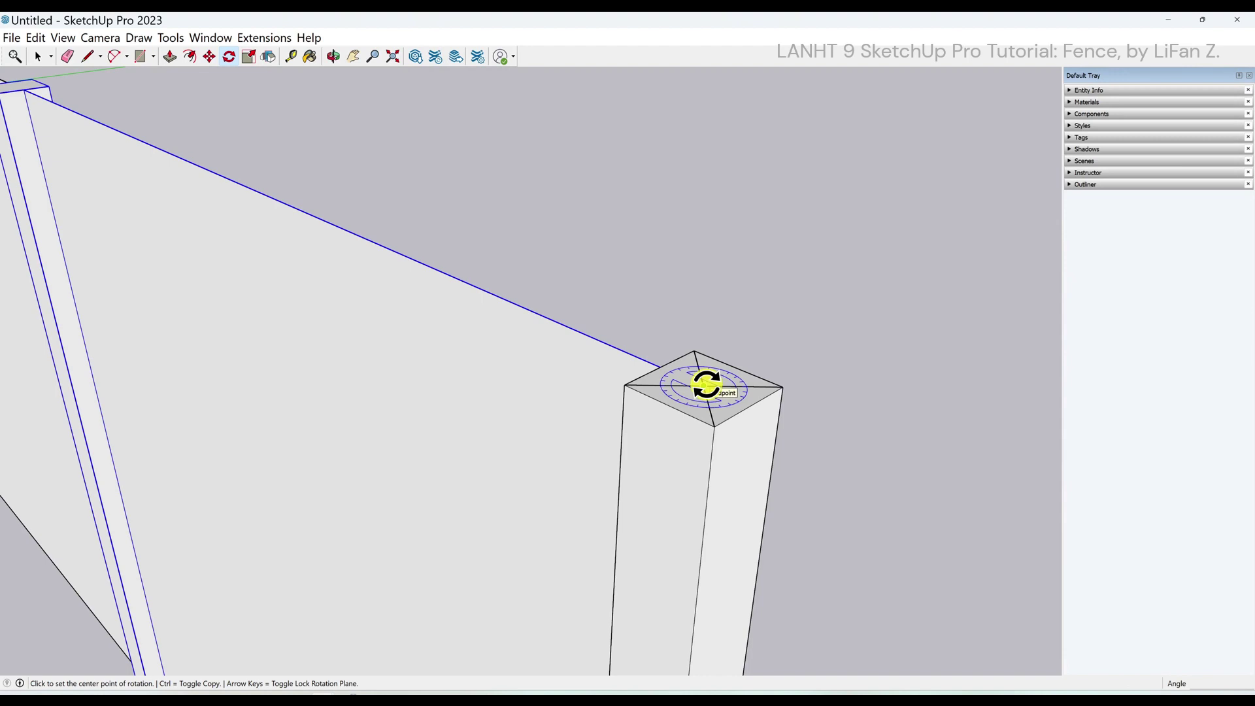
left_click(704, 386)
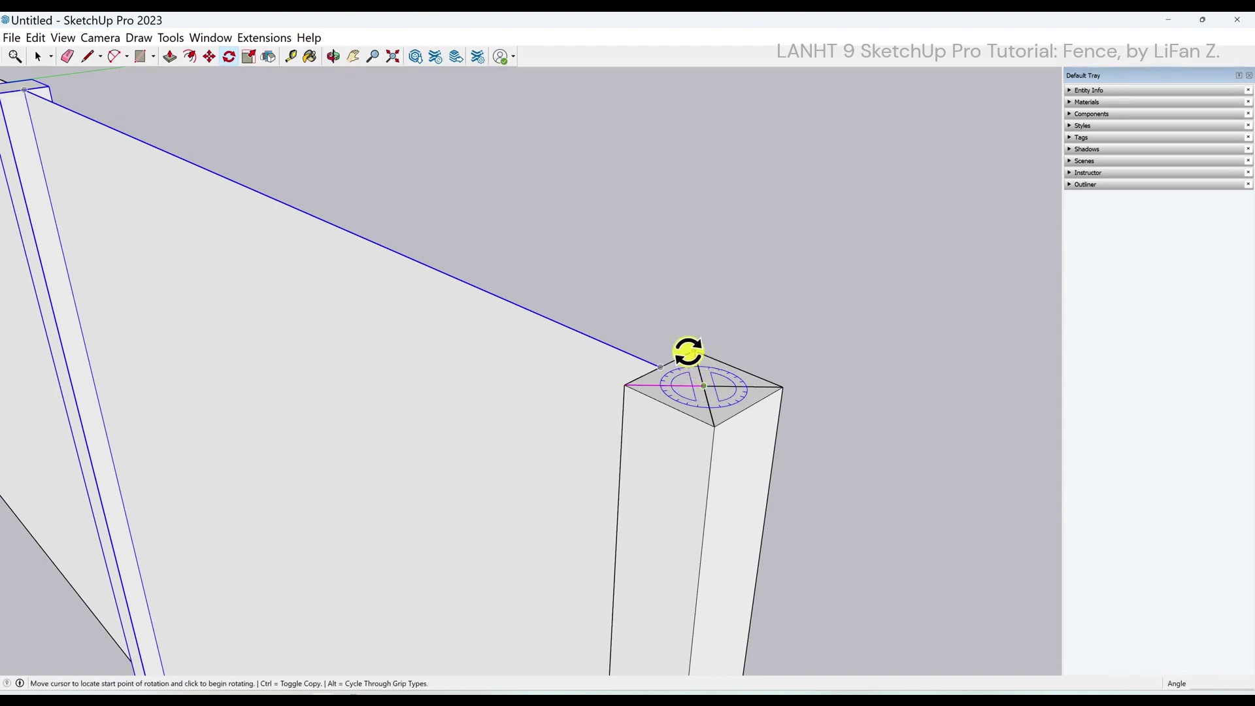
left_click(659, 367)
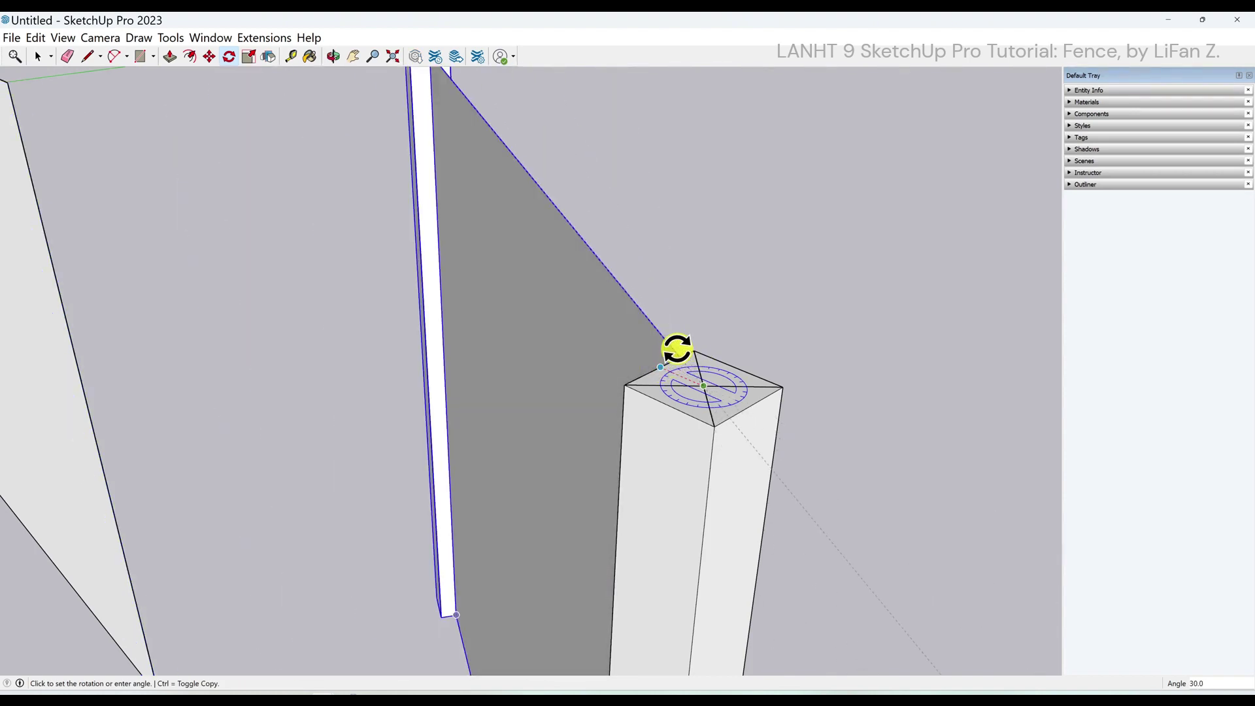
key("ctrl")
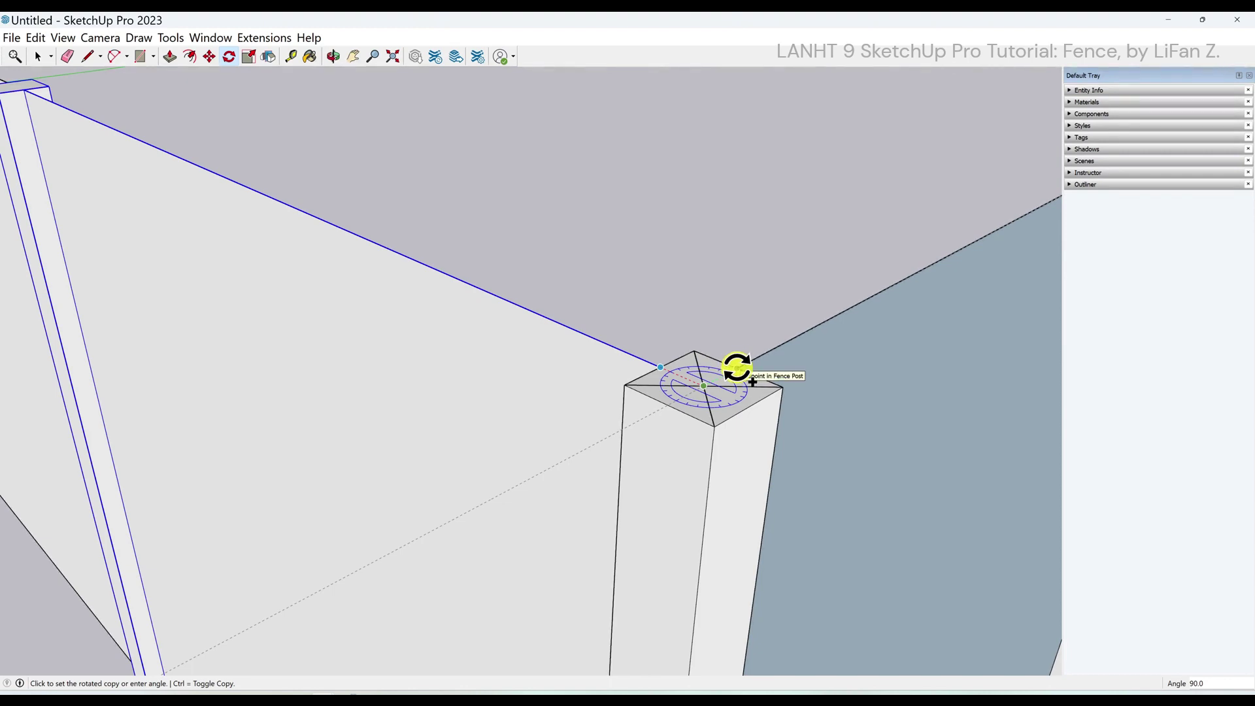
left_click(737, 368)
scroll(866, 226, "down", 2)
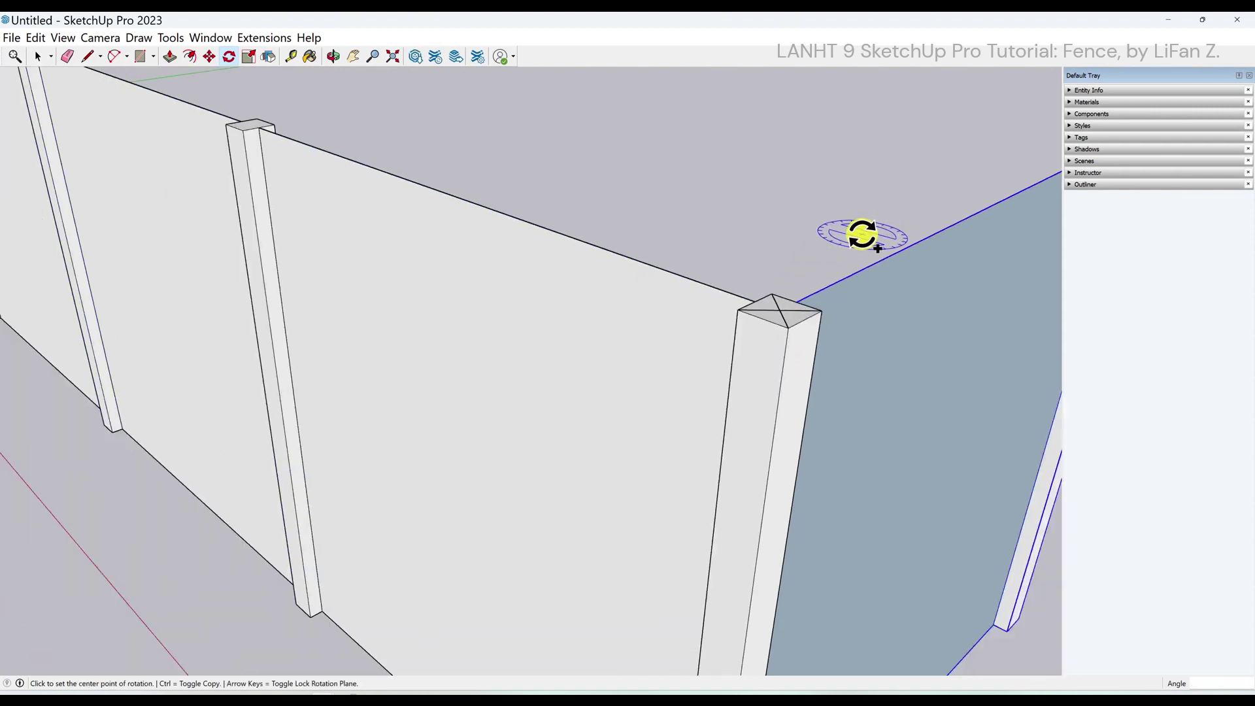
scroll(862, 236, "down", 3)
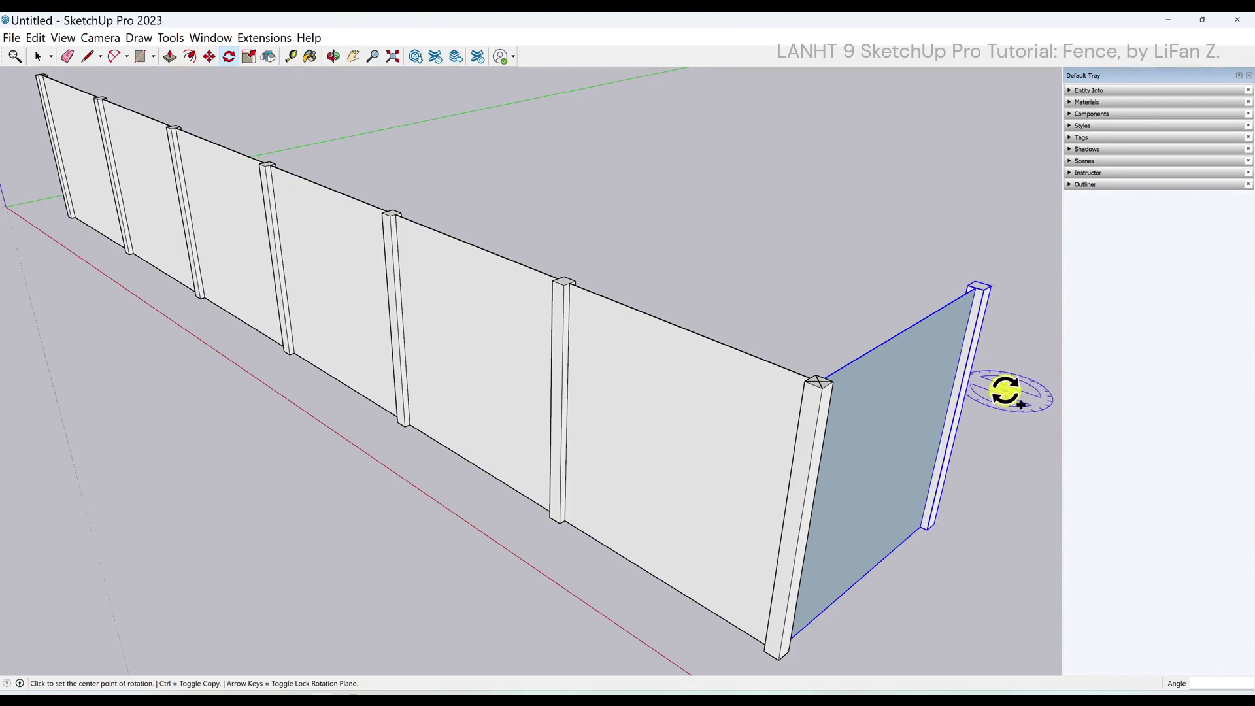
Flip the new corner panel along its green plane so its white front face shows
key("space")
left_click(894, 377)
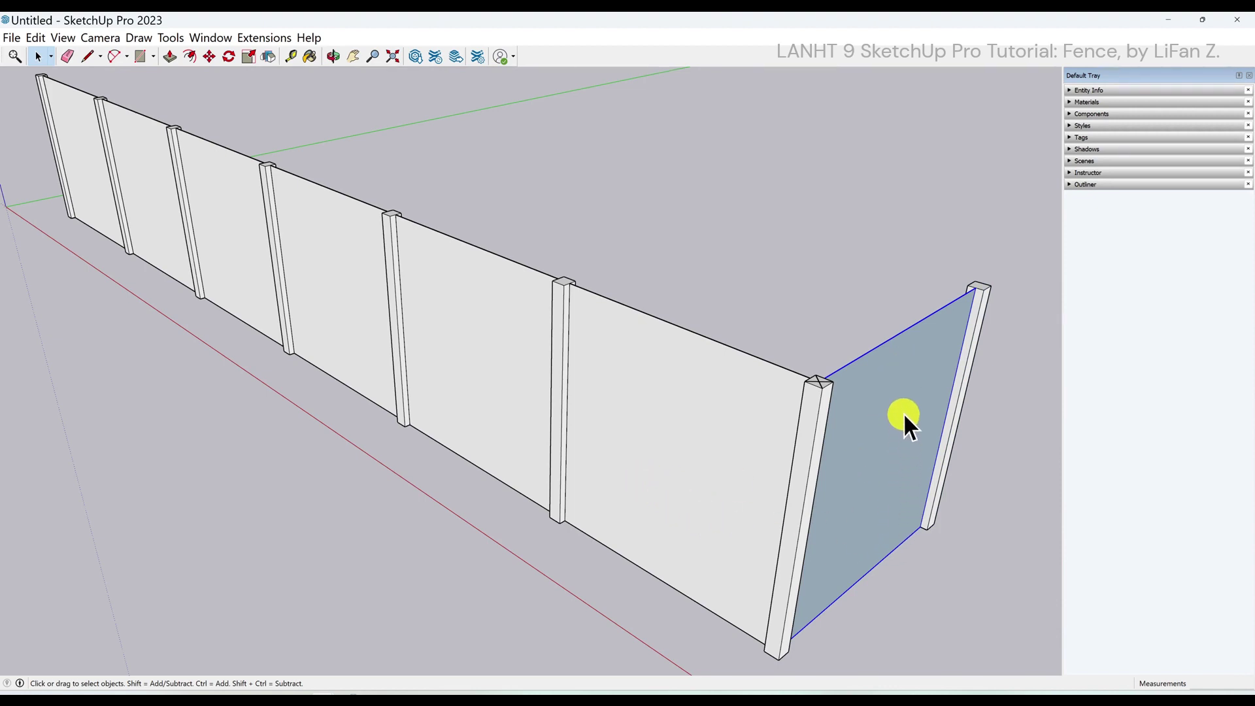
key("o")
left_click_drag(835, 425, 770, 434)
key("space")
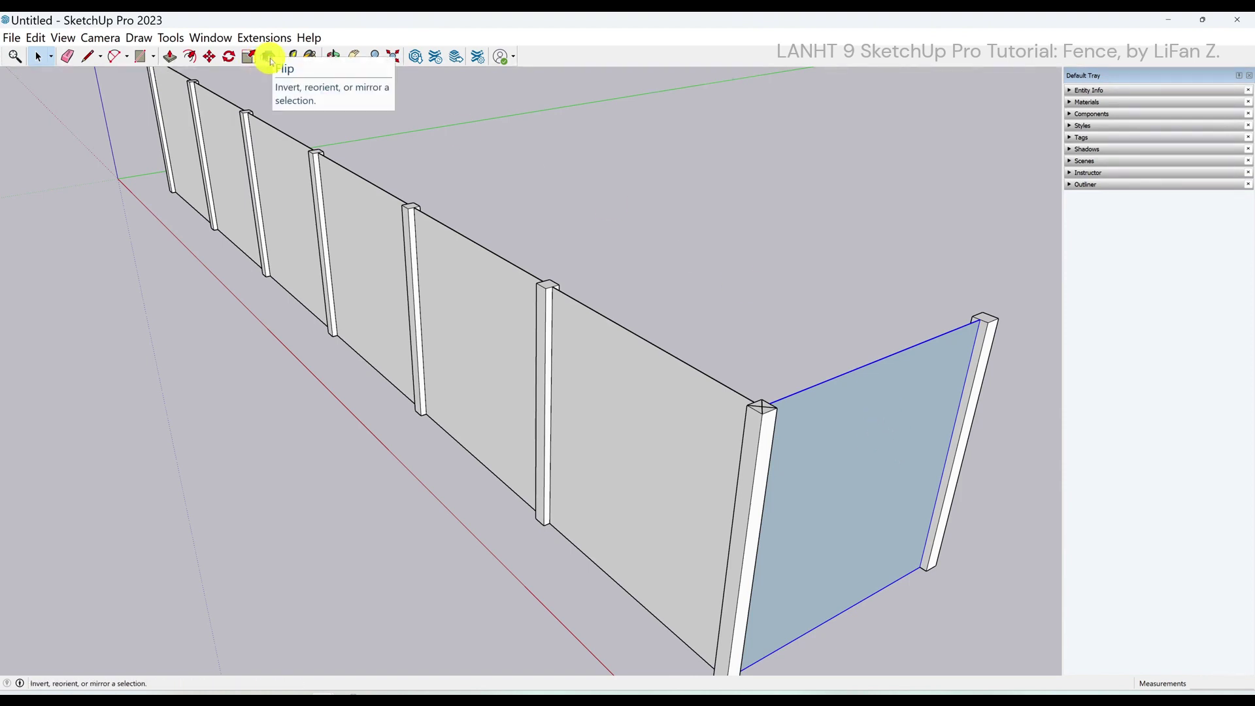
left_click(269, 58)
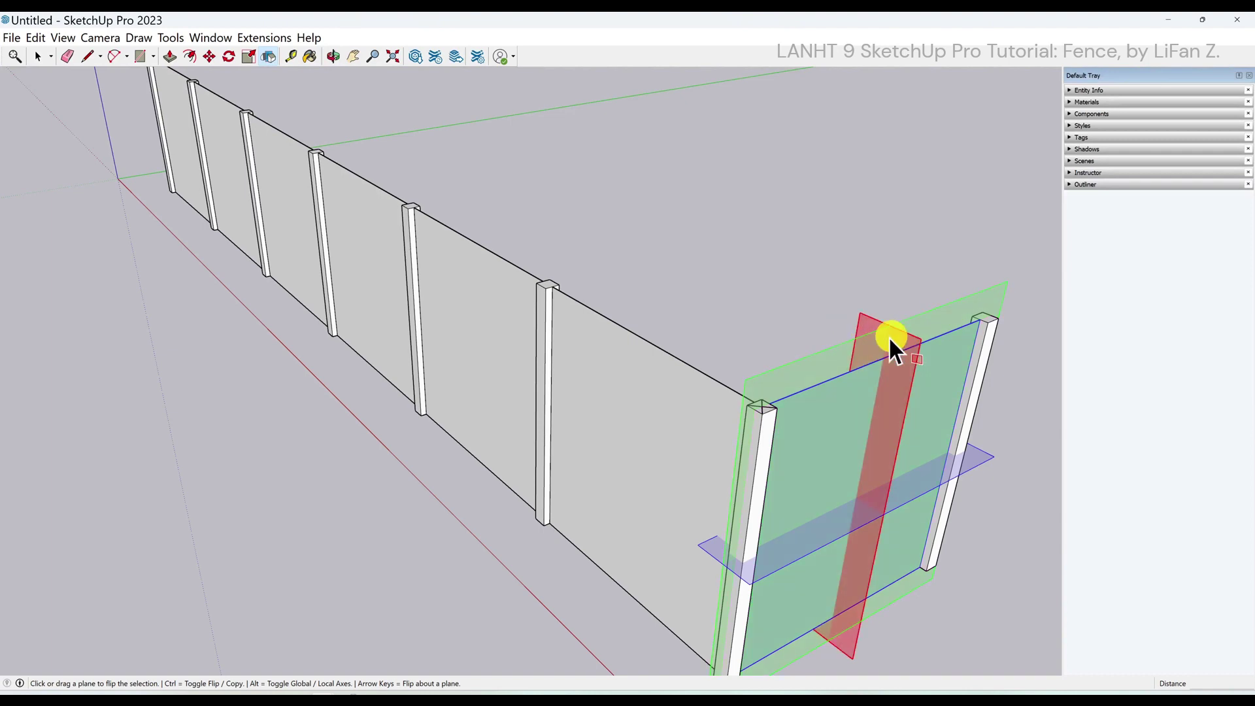
left_click(955, 315)
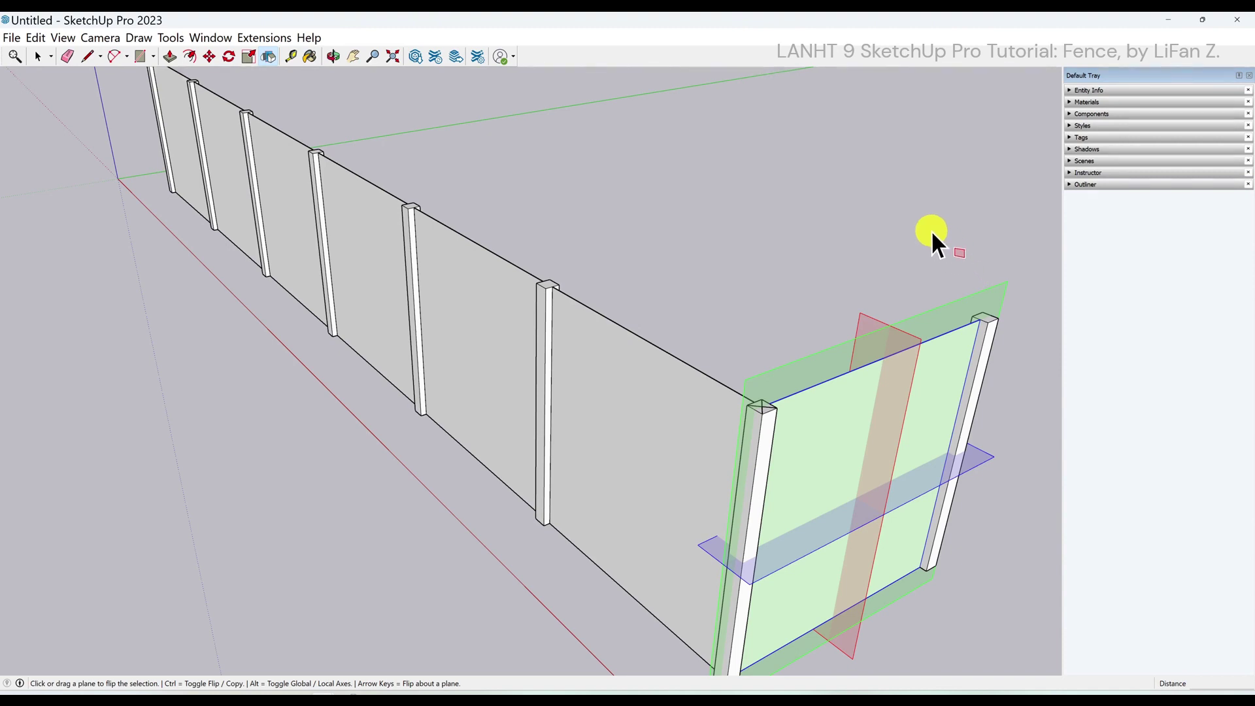
key("space")
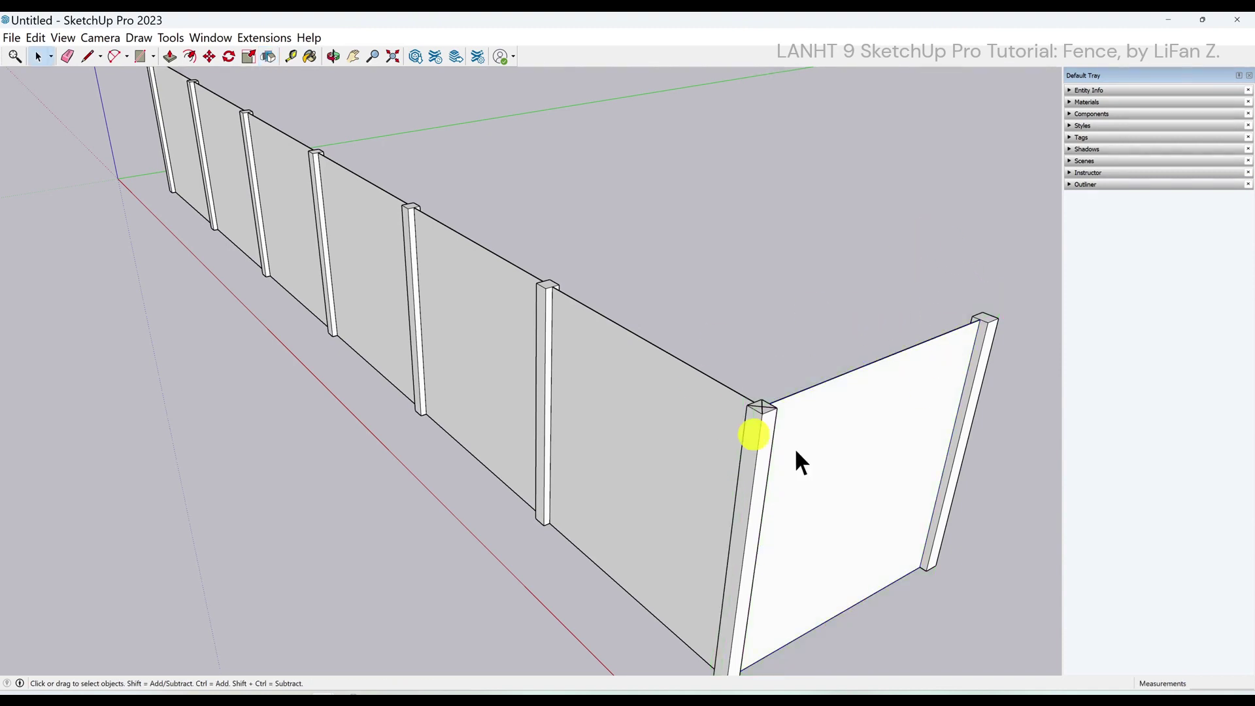
Erase the diagonal edges on the corner post's top, leaving a plain square face
scroll(817, 425, "up", 3)
scroll(698, 378, "up", 3)
key("e")
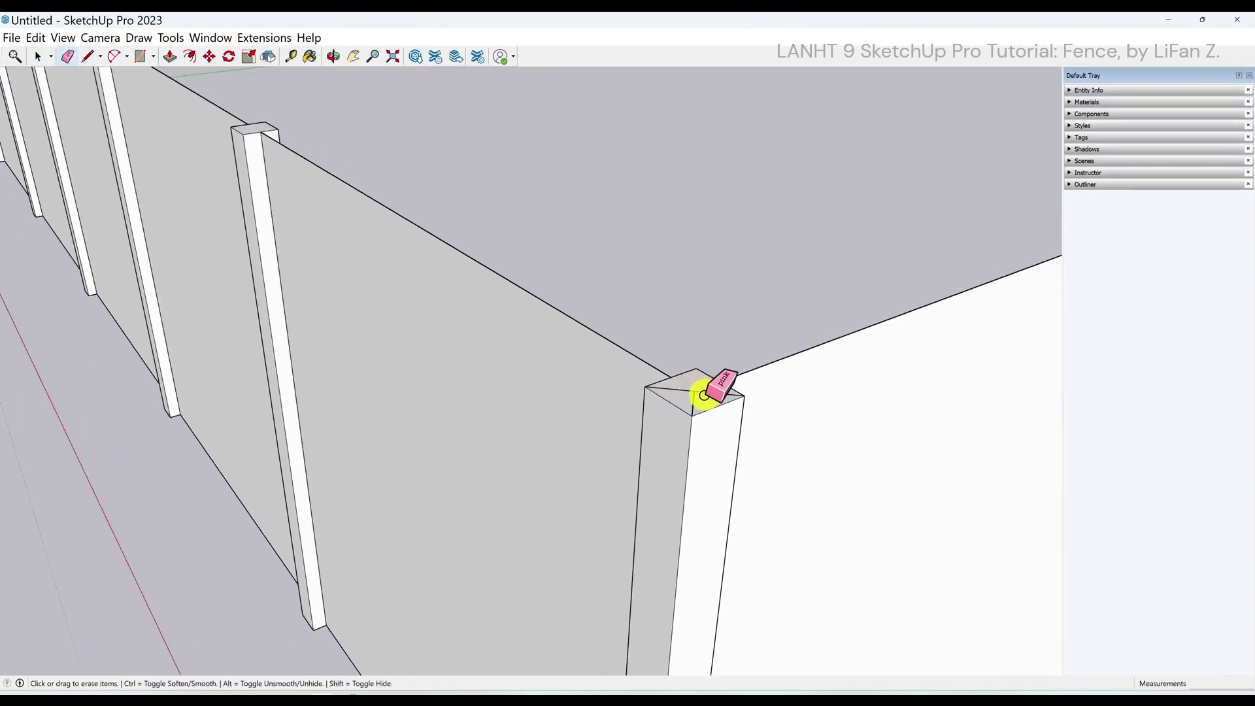
left_click_drag(691, 393, 684, 384)
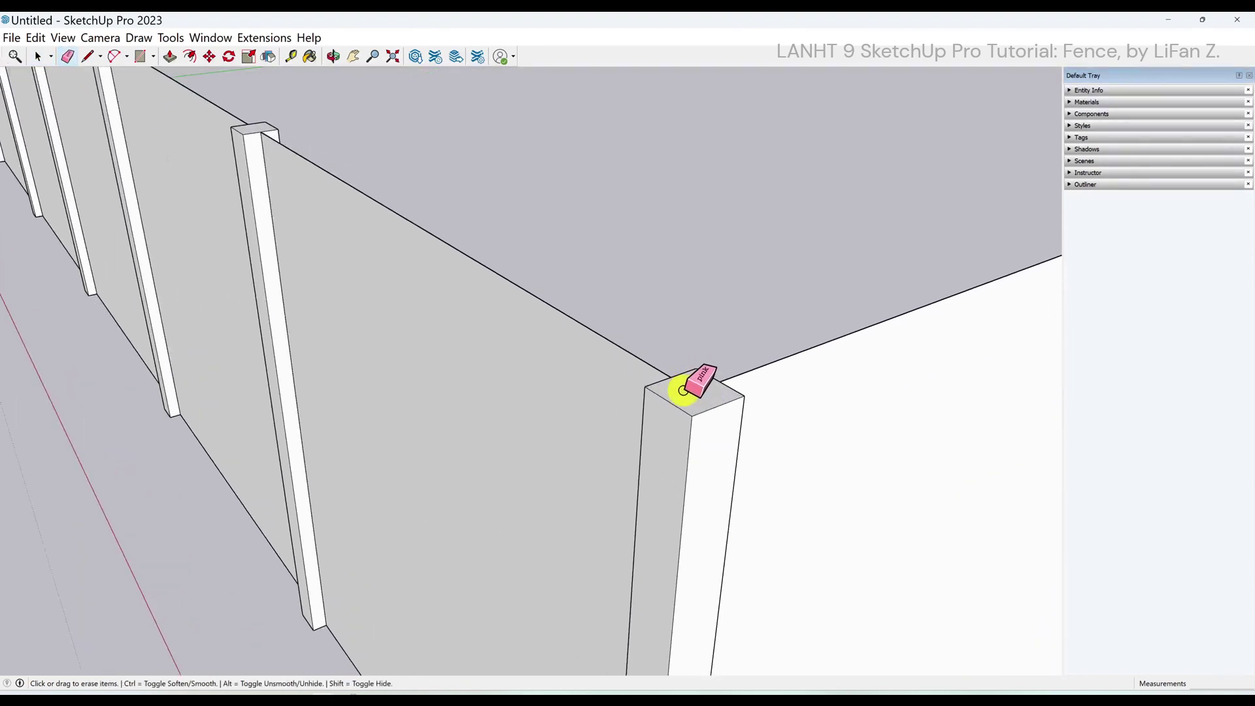
scroll(707, 320, "down", 5)
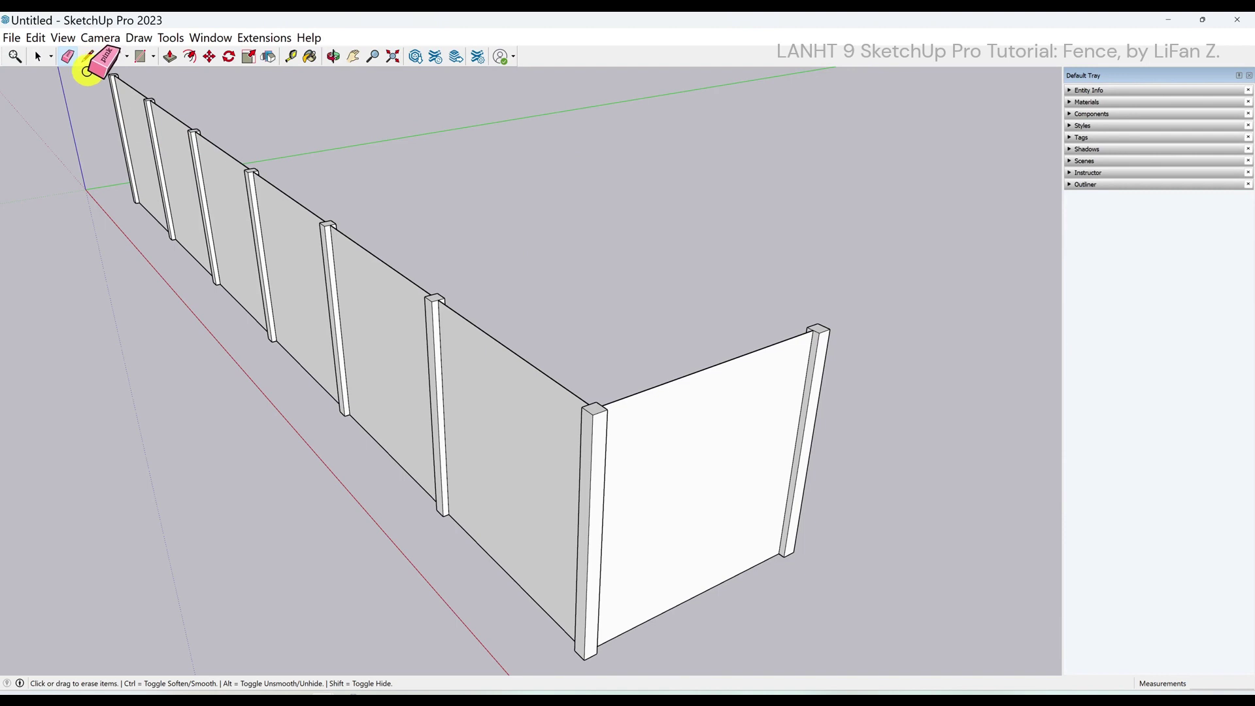
scroll(88, 73, "up", 6)
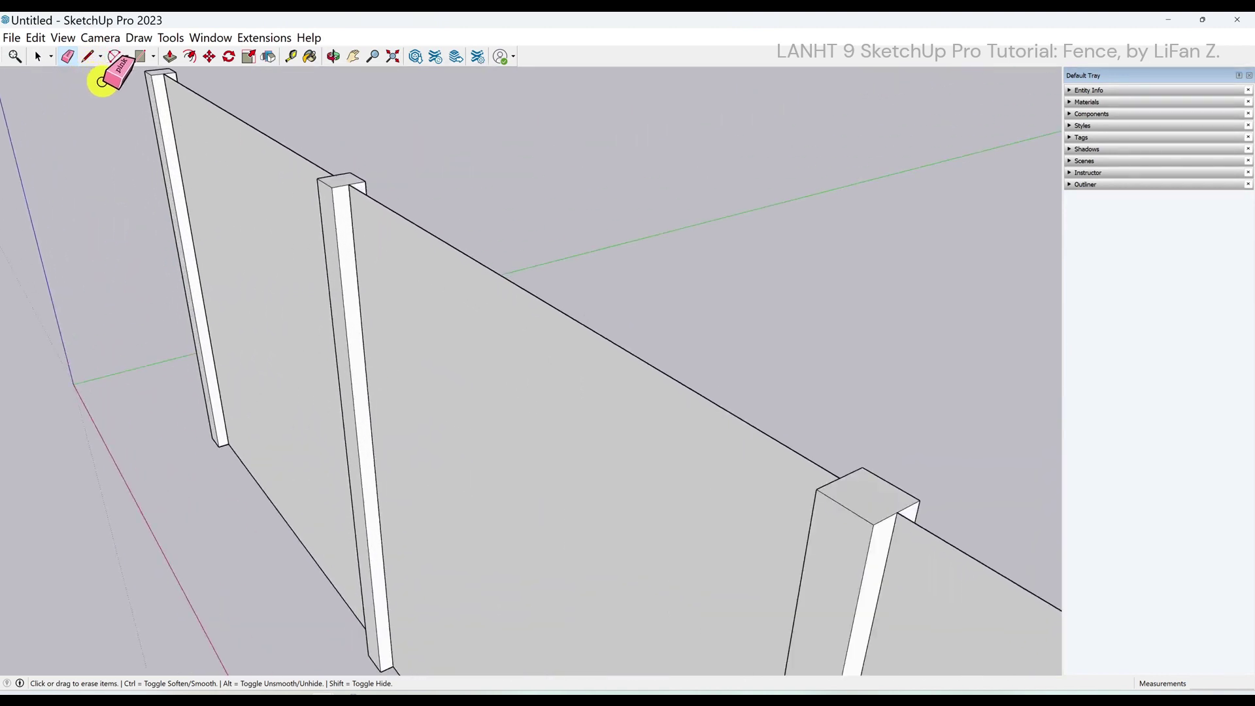
scroll(111, 83, "down", 5)
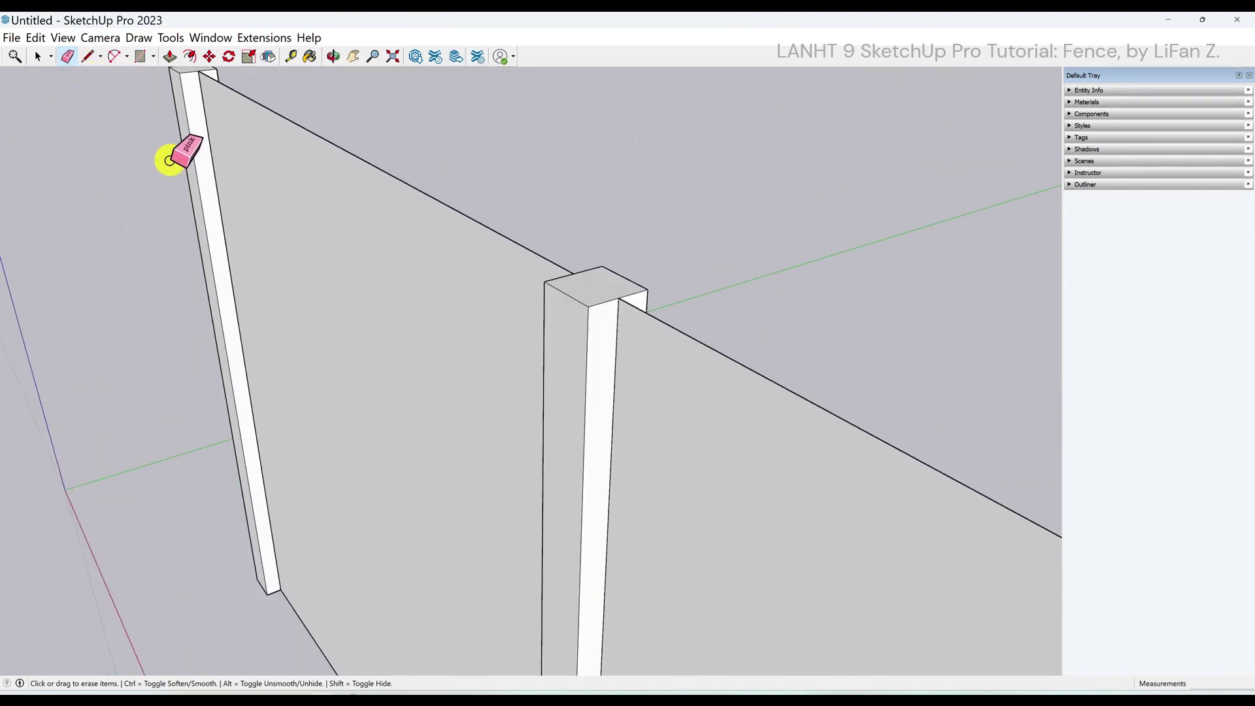
middle_click_drag(168, 154, 351, 260)
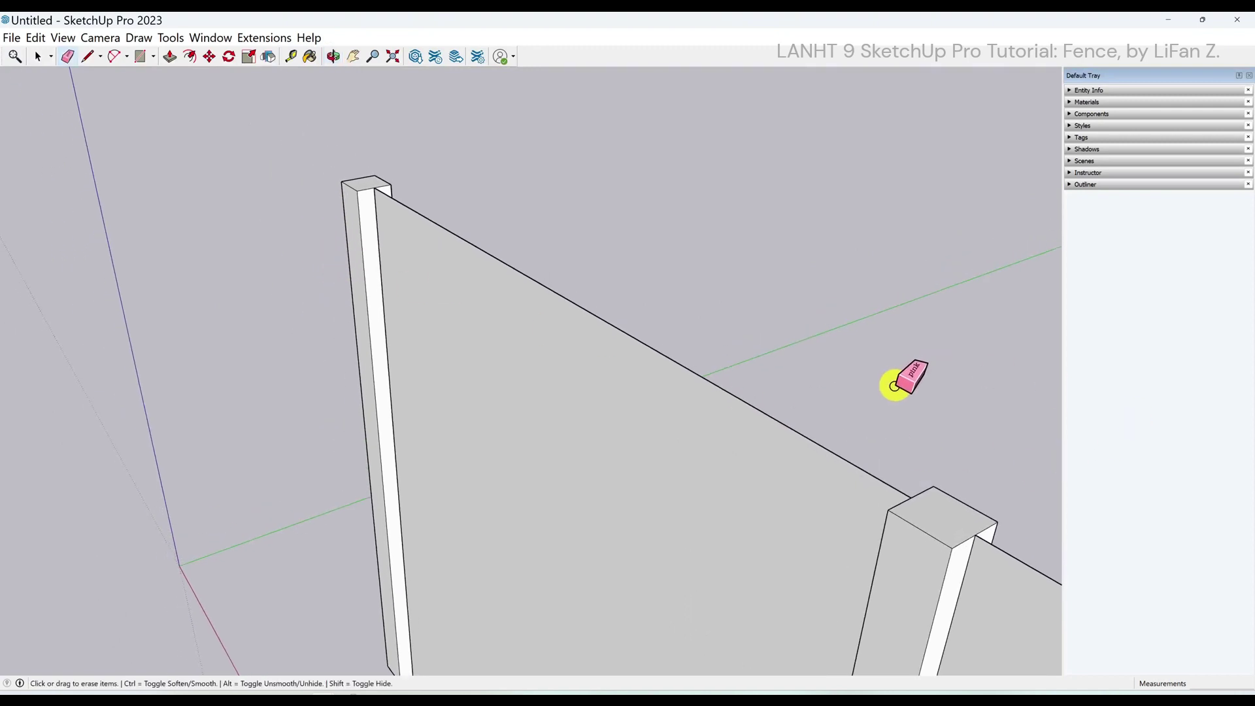
Select the first post and panel and rotate a copy 90° about the post-top centre
key("space")
left_click(932, 533)
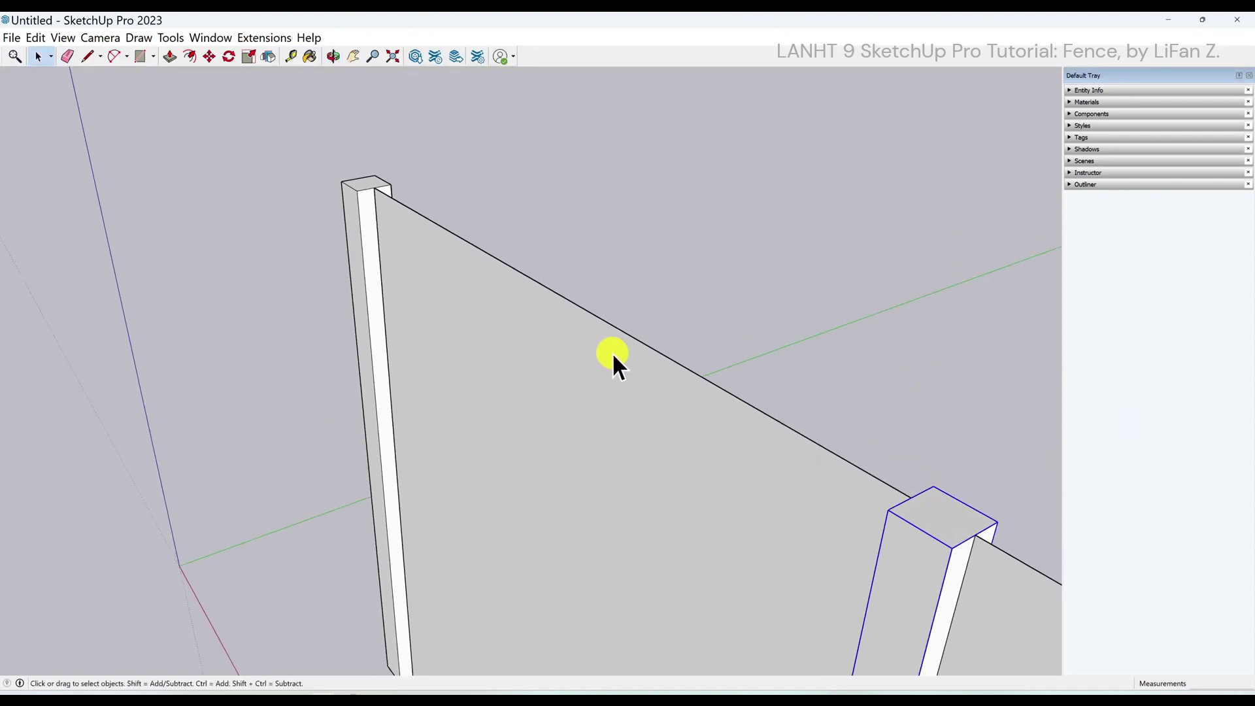
double_click(453, 235, "shift")
scroll(352, 141, "up", 6)
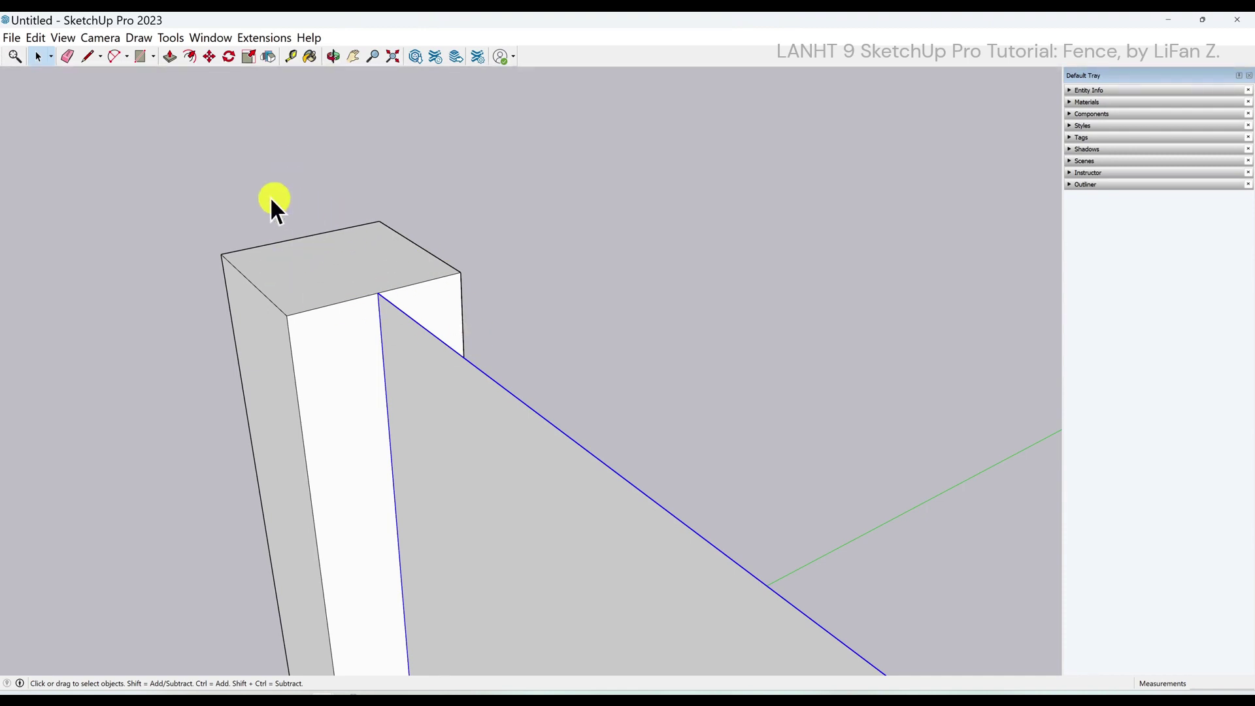
scroll(251, 212, "up", 4)
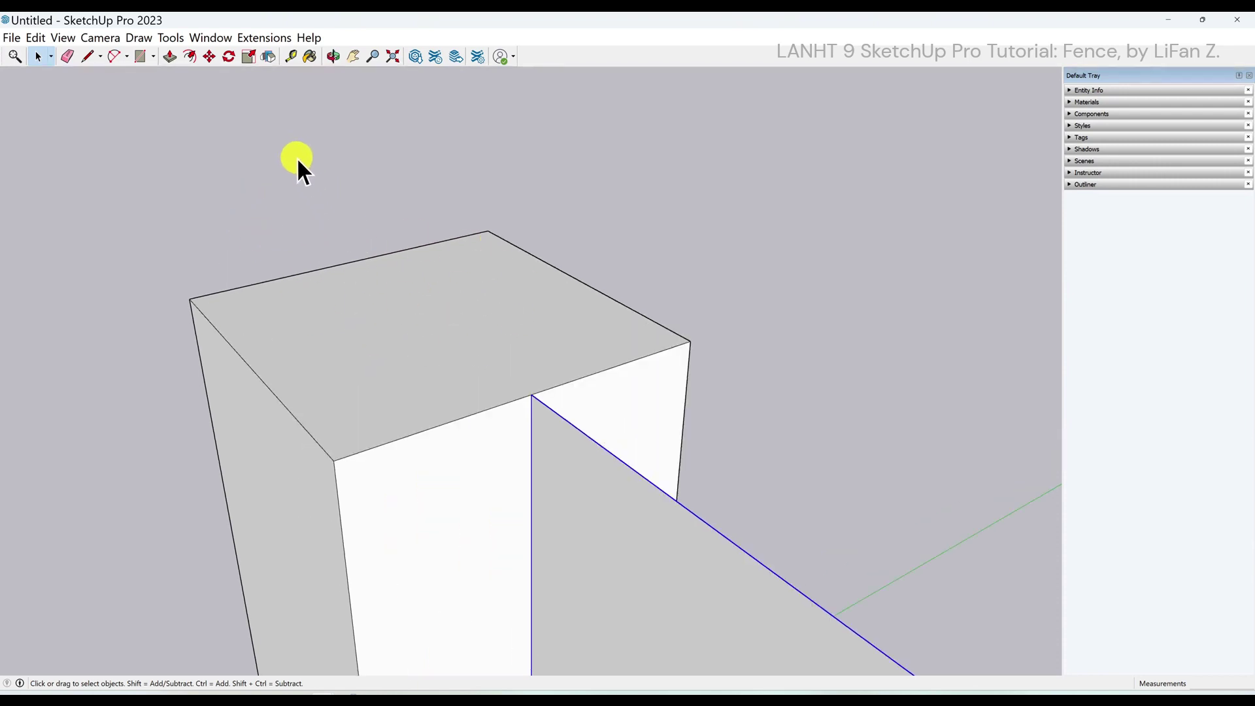
left_click(229, 57)
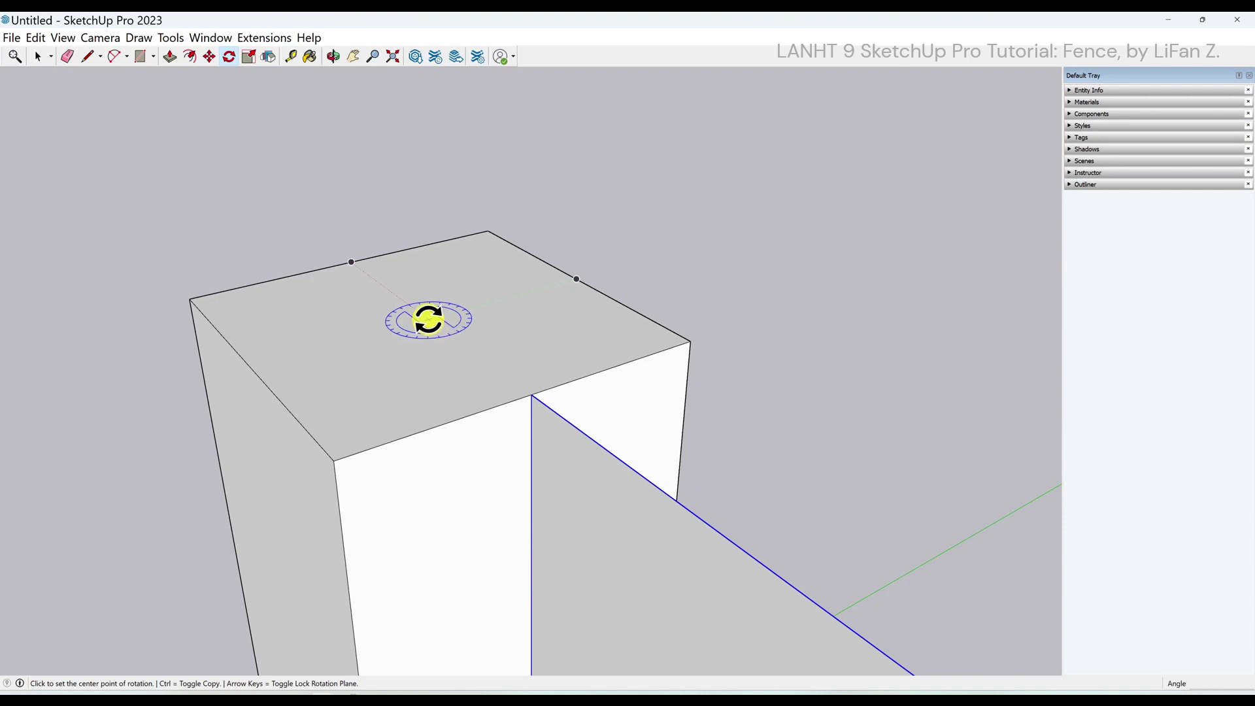
left_click(428, 320)
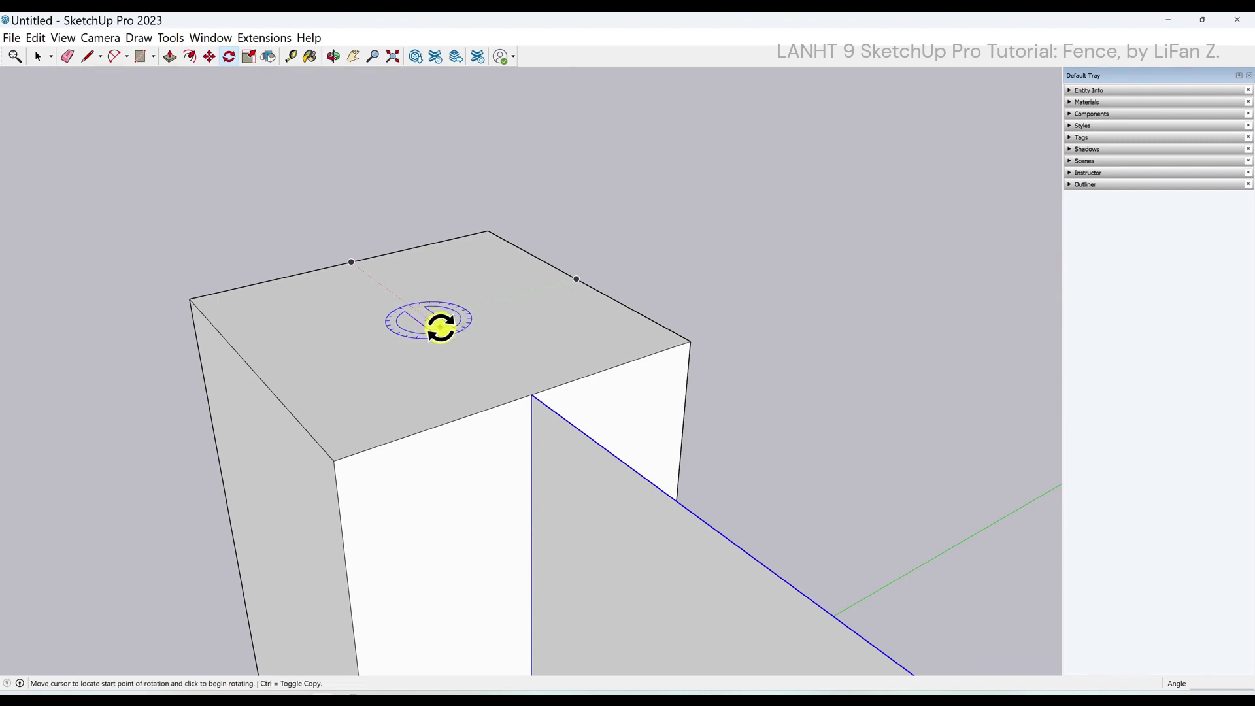
left_click(531, 394)
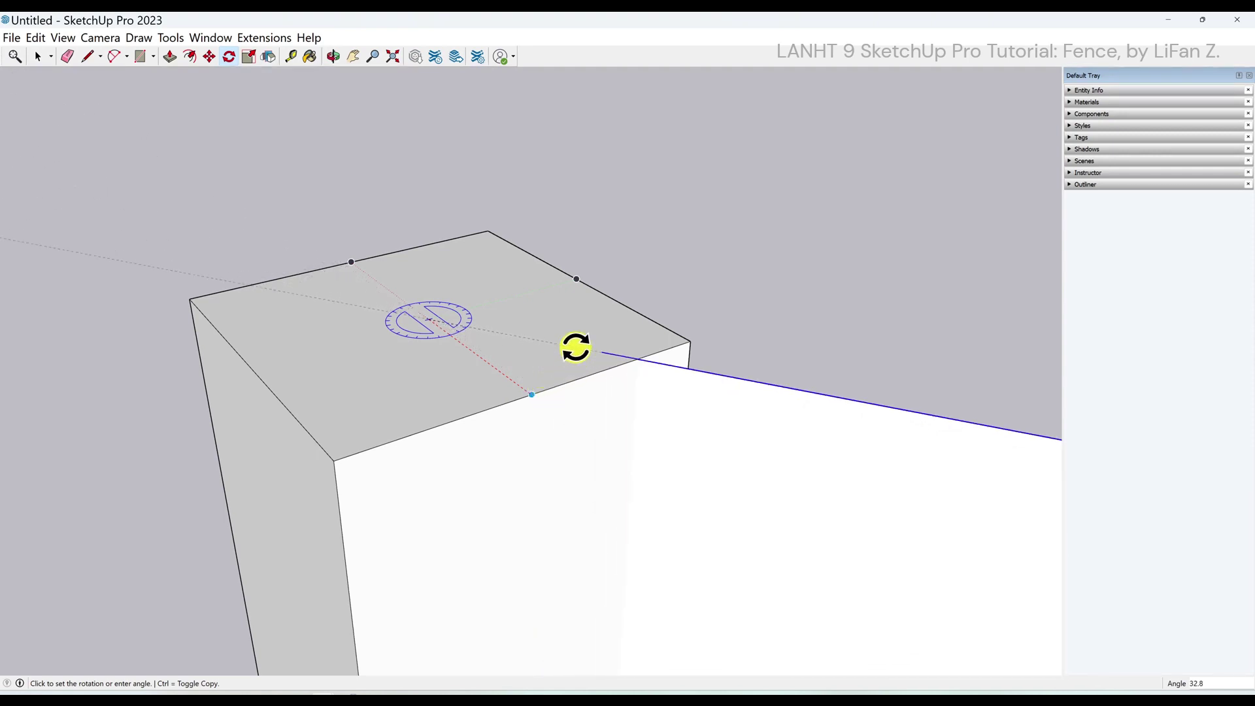
key("ctrl")
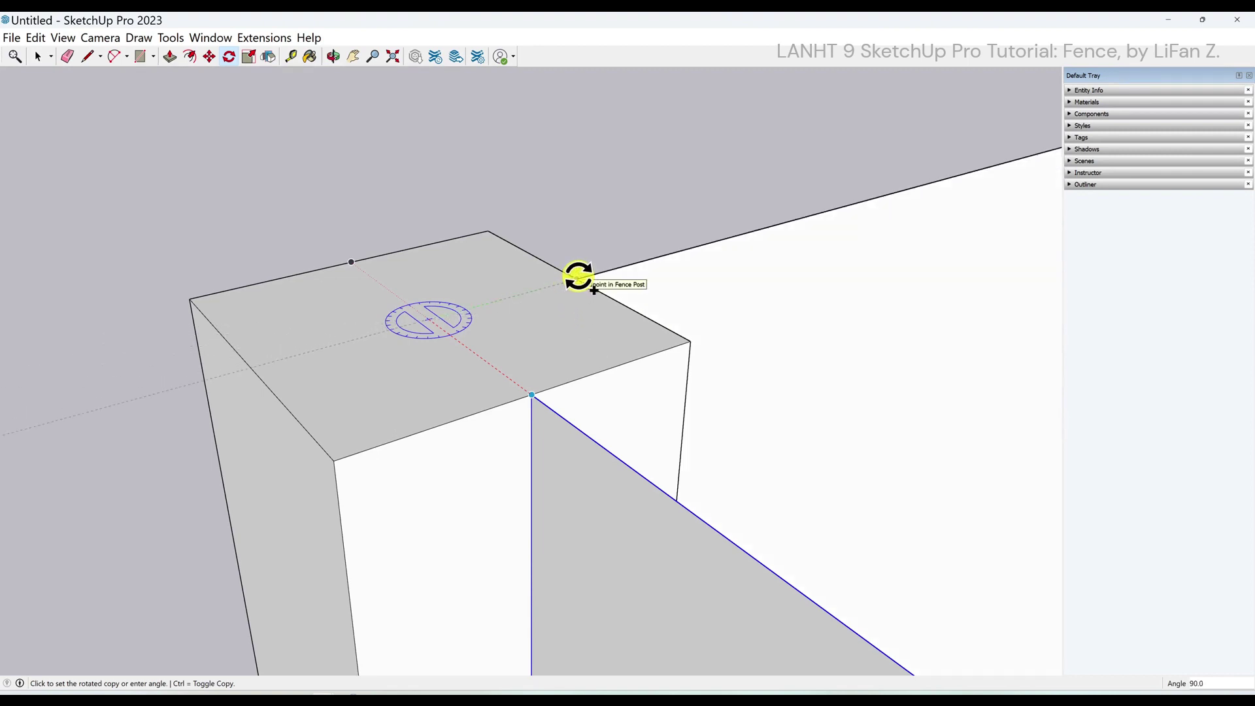
left_click(578, 276)
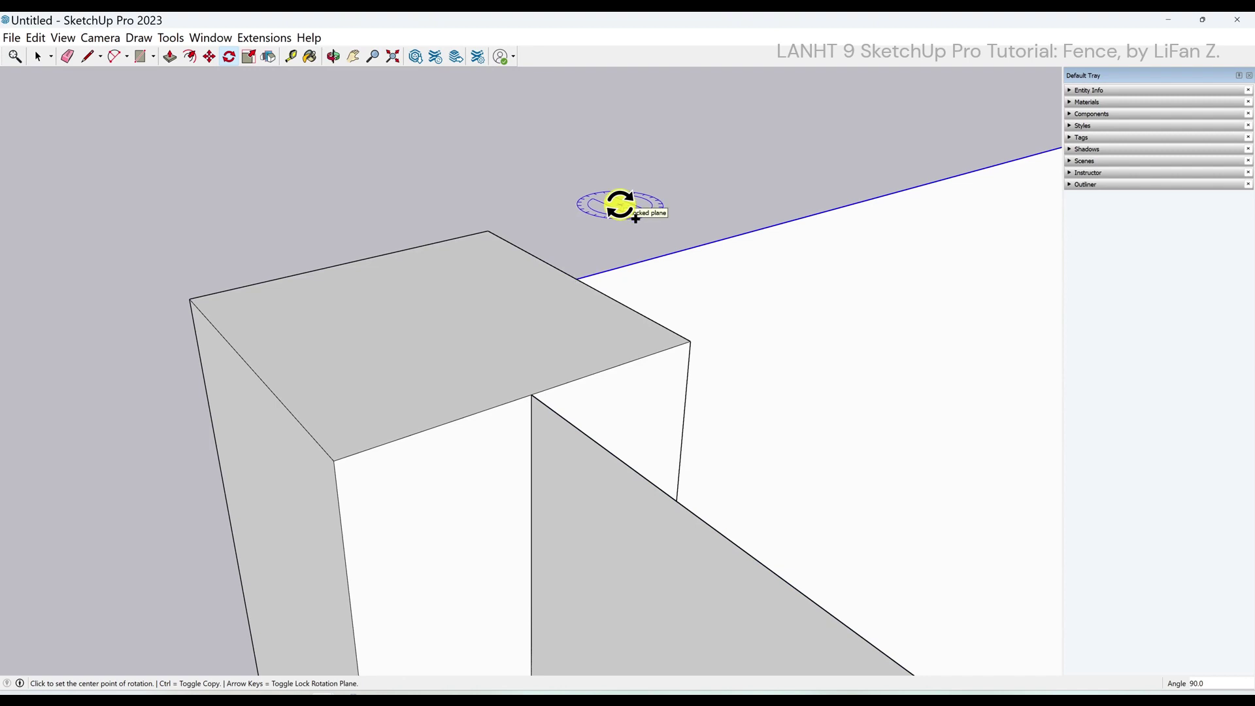
key("shift+z")
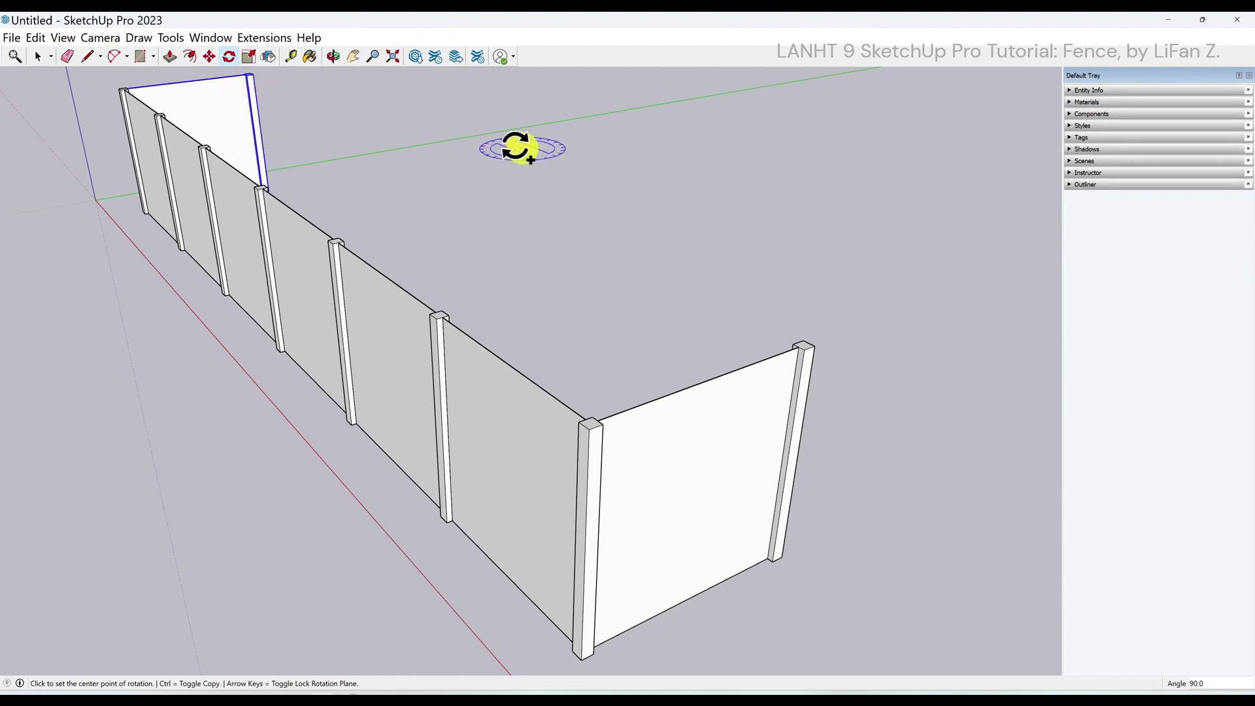
Mirror the left corner panel across its green plane so its white face points outward
middle_click_drag(201, 154, 366, 342)
scroll(574, 336, "down", 5)
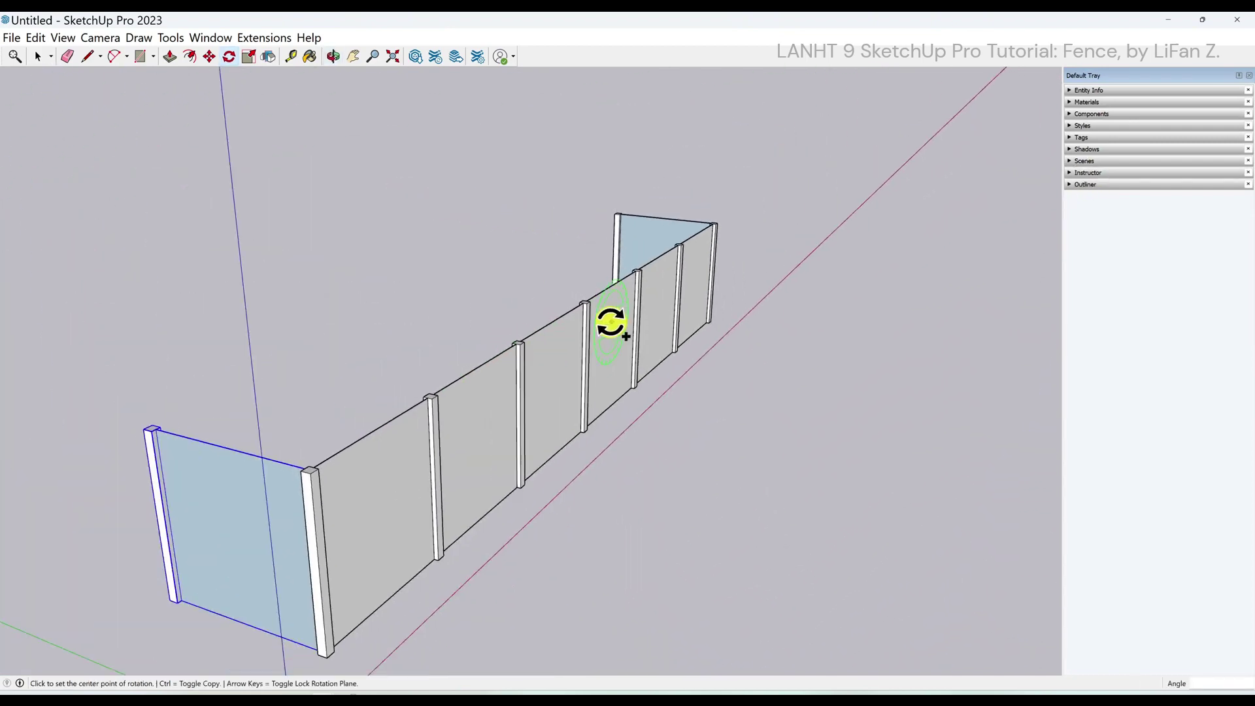
key("space")
left_click(218, 498)
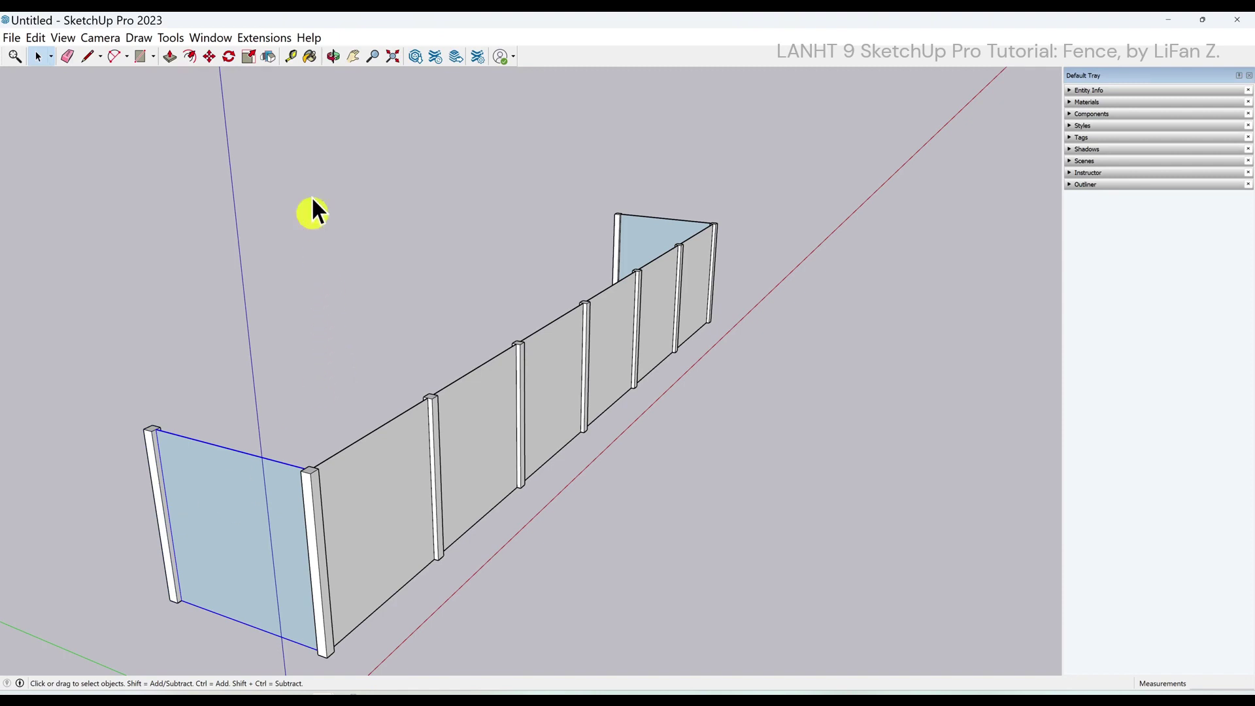
left_click(269, 56)
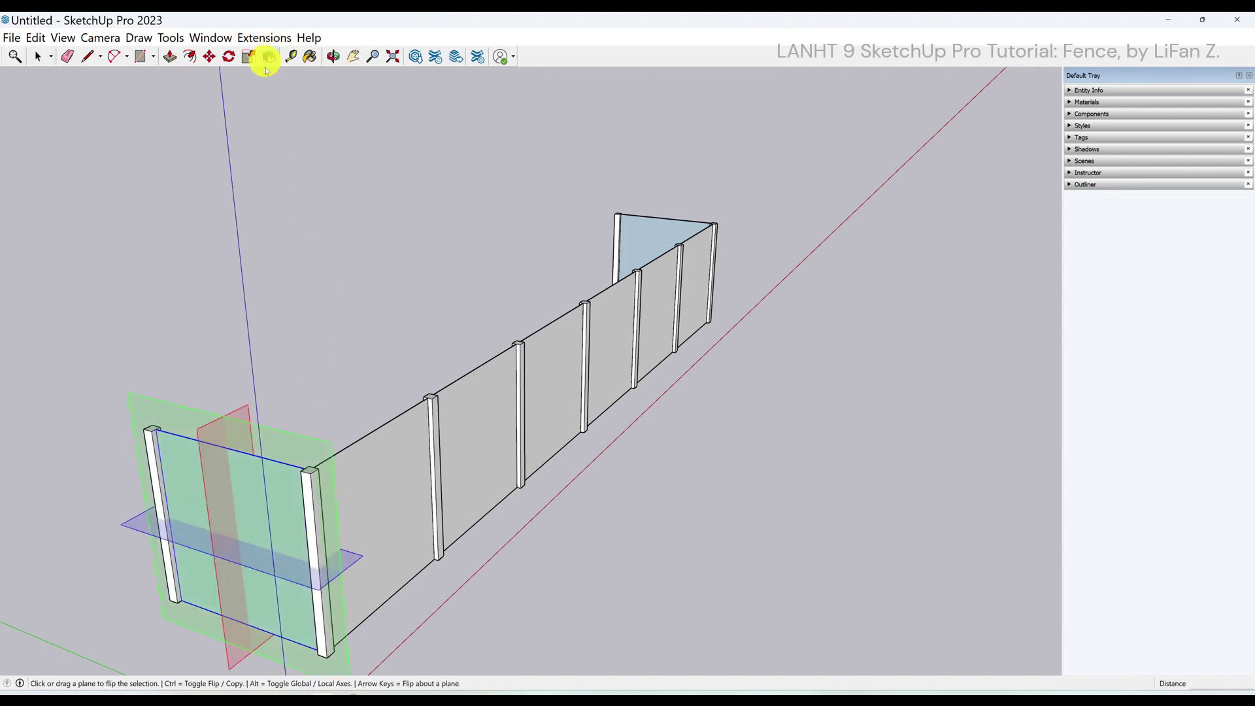
left_click(292, 441)
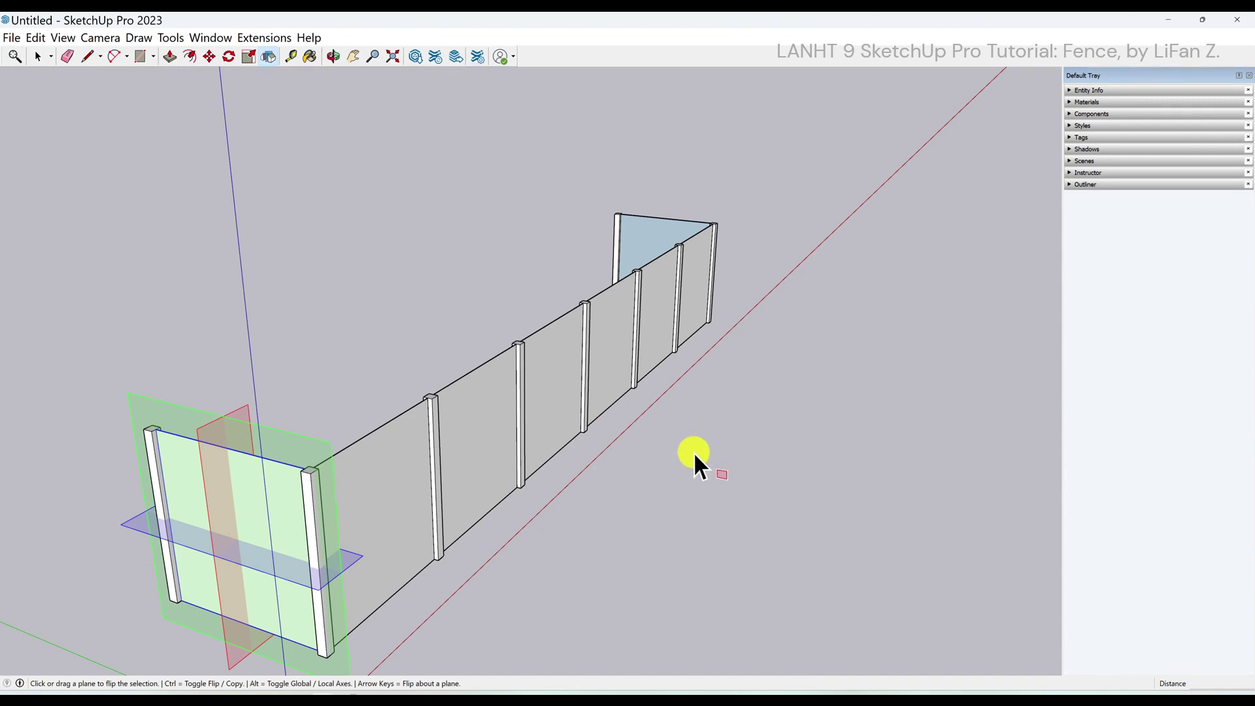
Orbit to the fence front and add the left end panel to the existing selection
key("space")
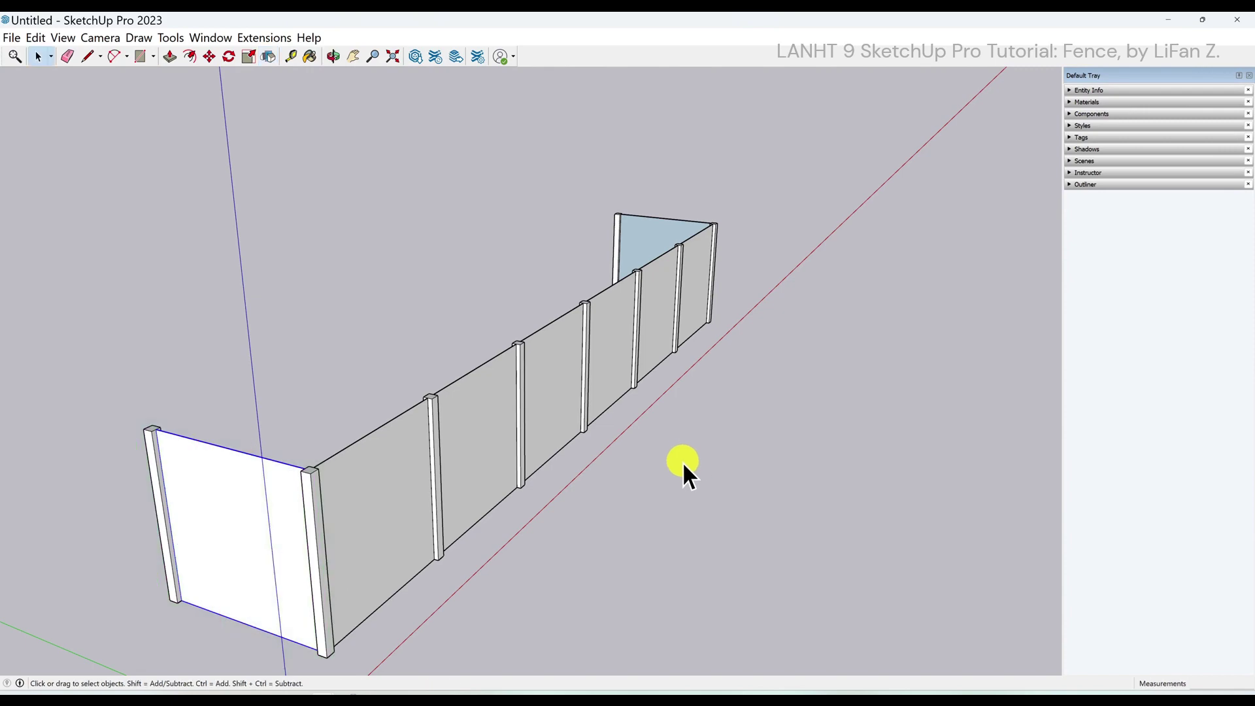
middle_click_drag(658, 387, 610, 381)
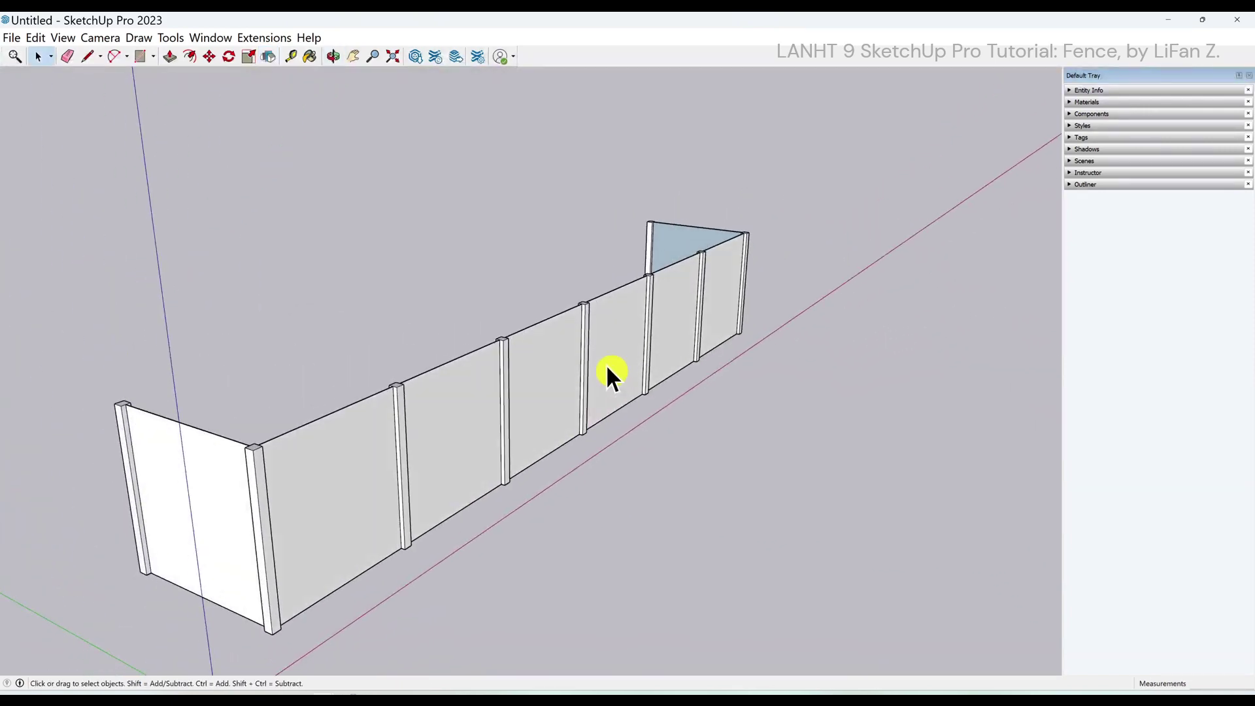
scroll(562, 318, "down", 5)
middle_click_drag(626, 288, 492, 323)
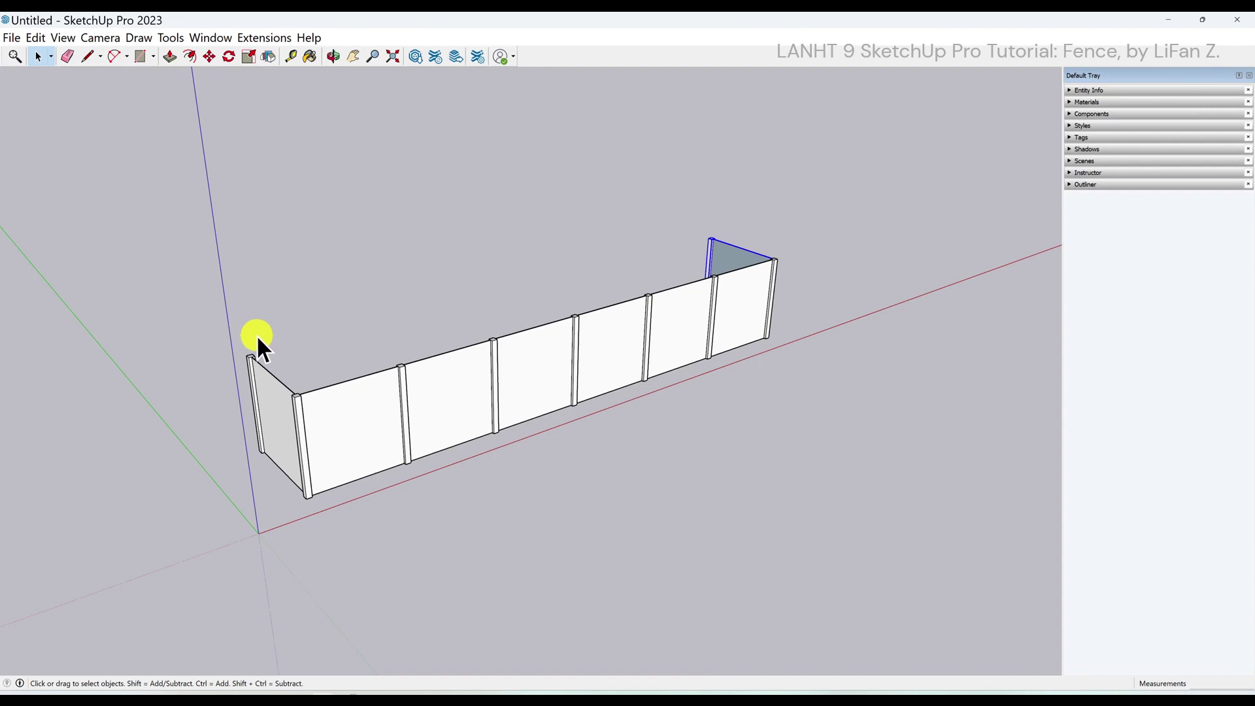
left_click(242, 377, "shift")
Copy both end panels one post spacing along the sides, arrayed 9x, then zoom extents
key("m")
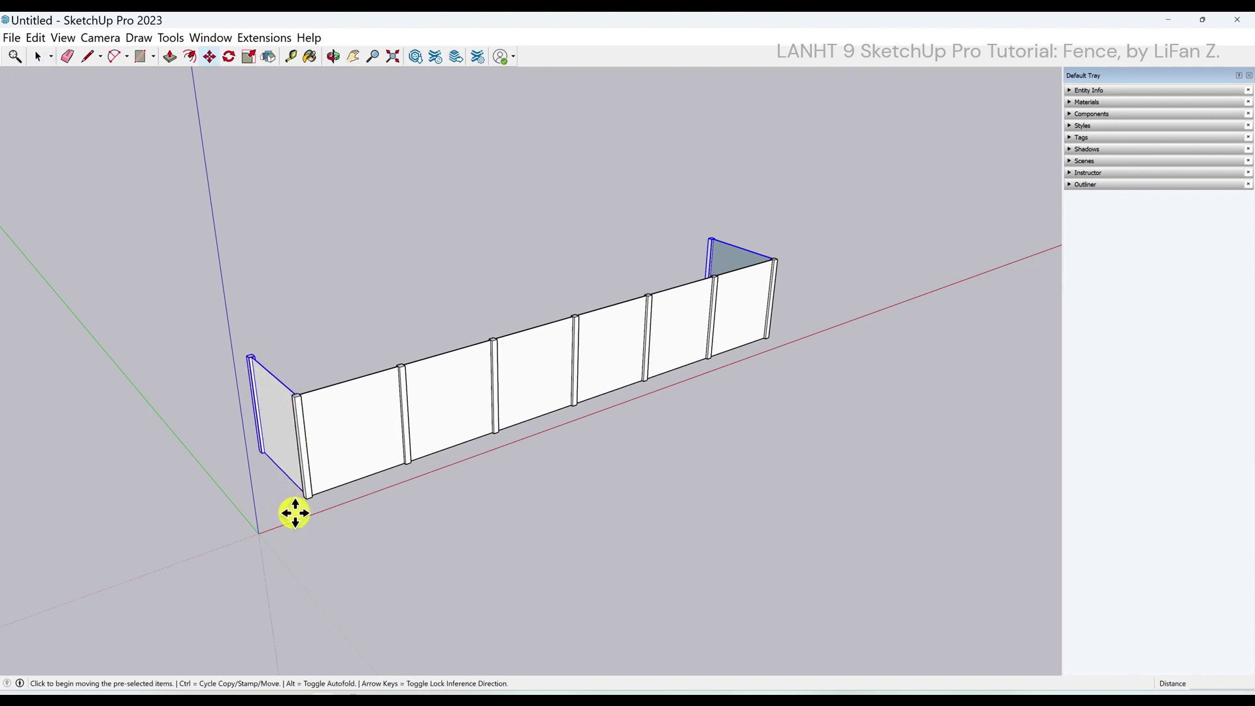
scroll(286, 500, "up", 2)
scroll(287, 497, "up", 3)
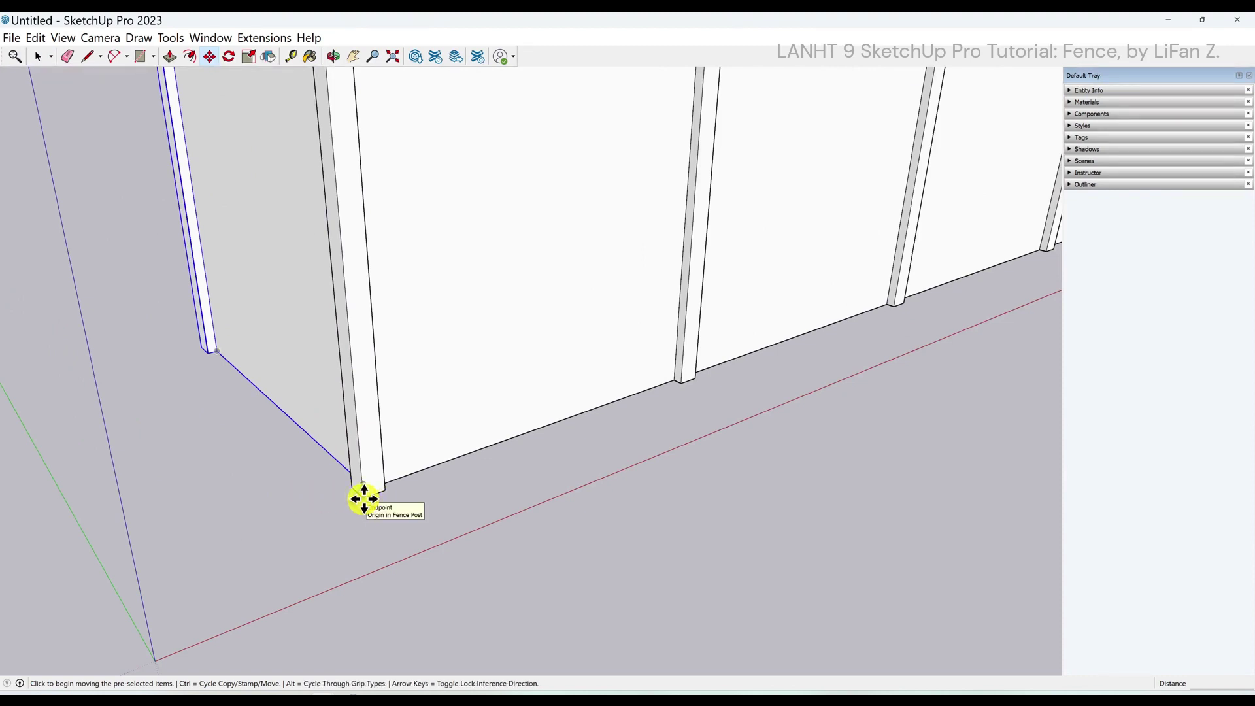
left_click(364, 499)
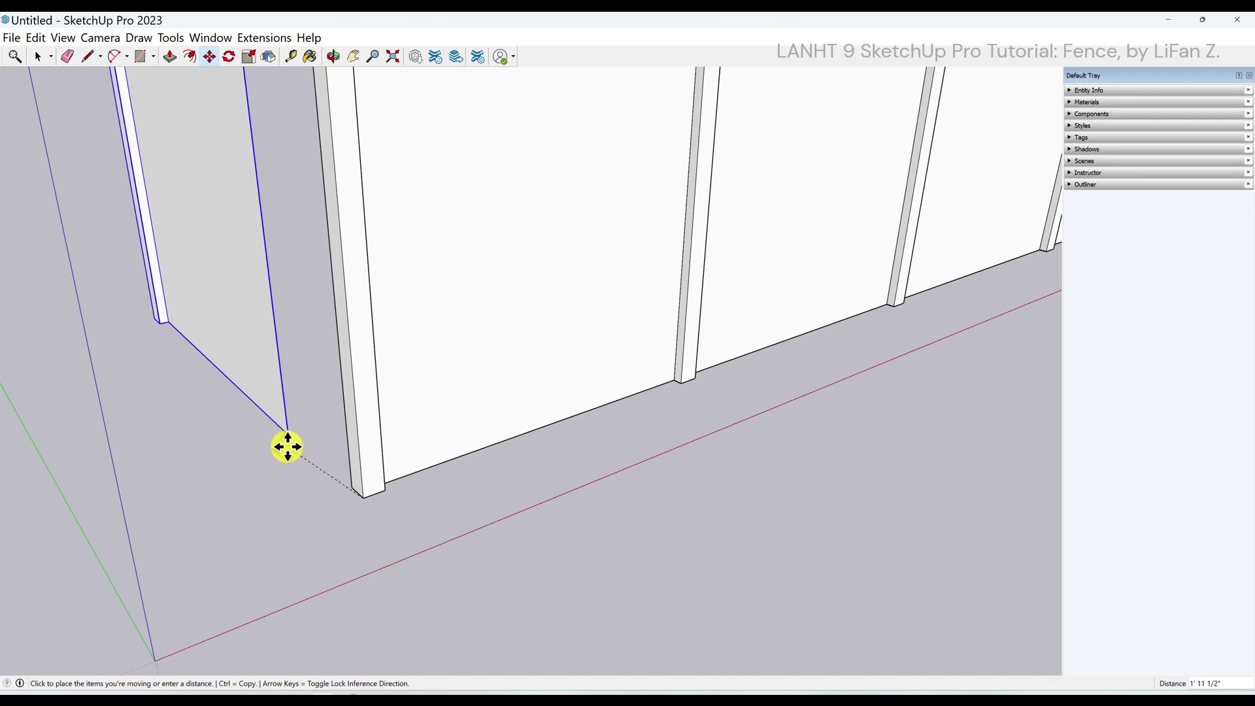
key("ctrl")
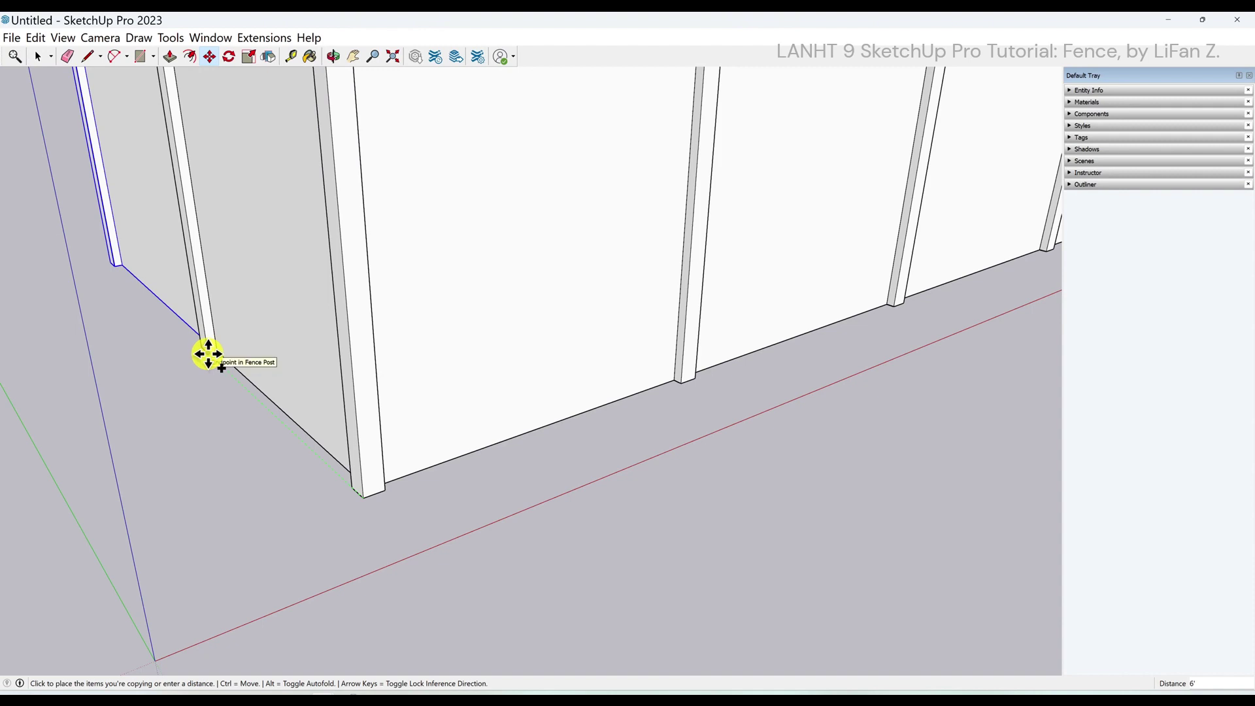
left_click(209, 355)
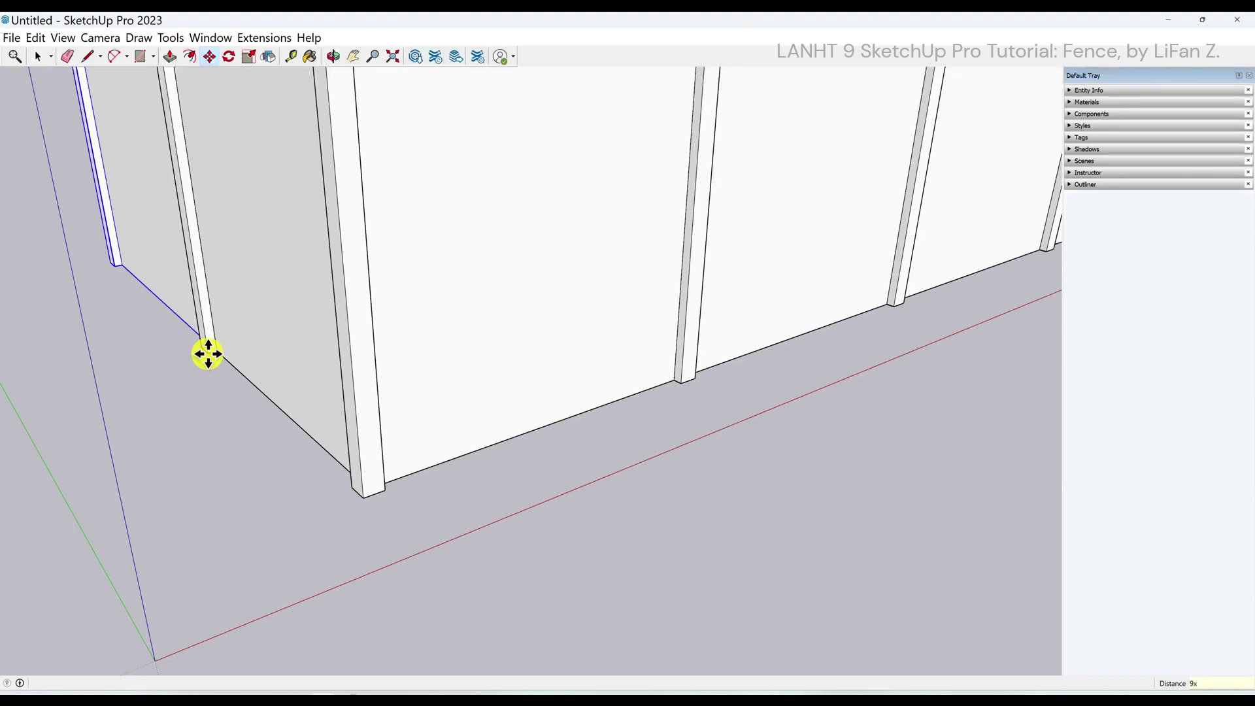
key("Return")
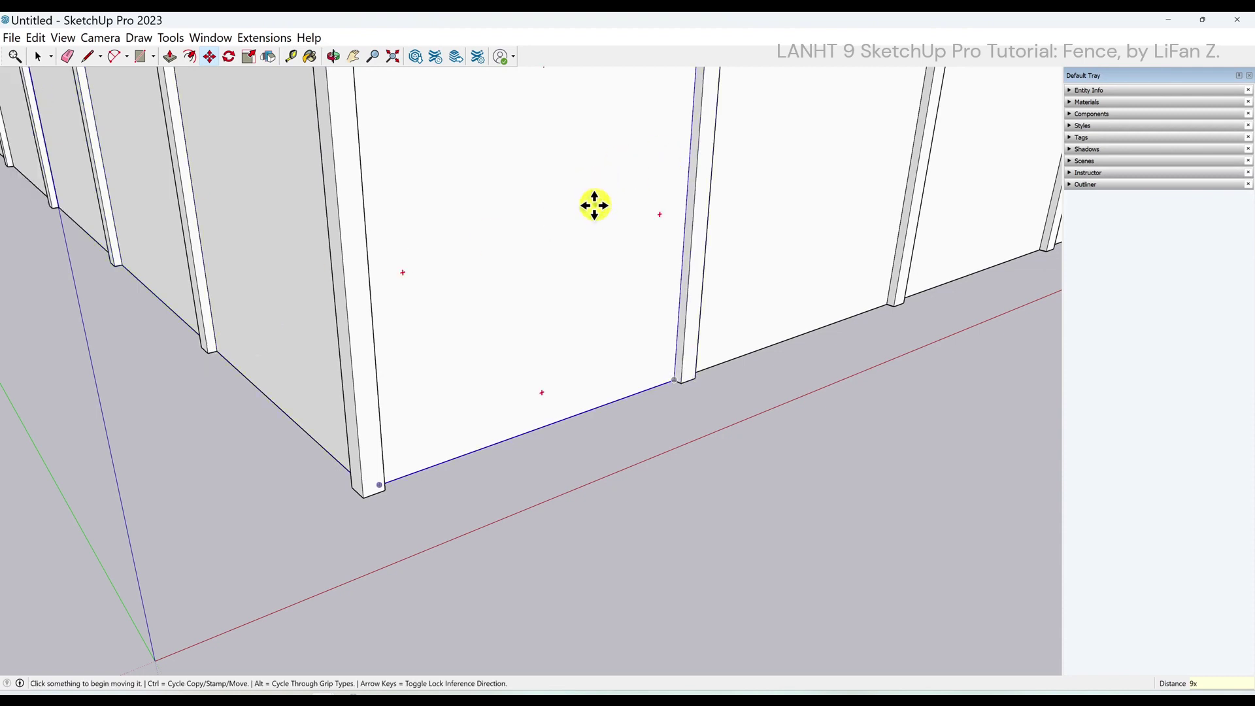
key("shift+z")
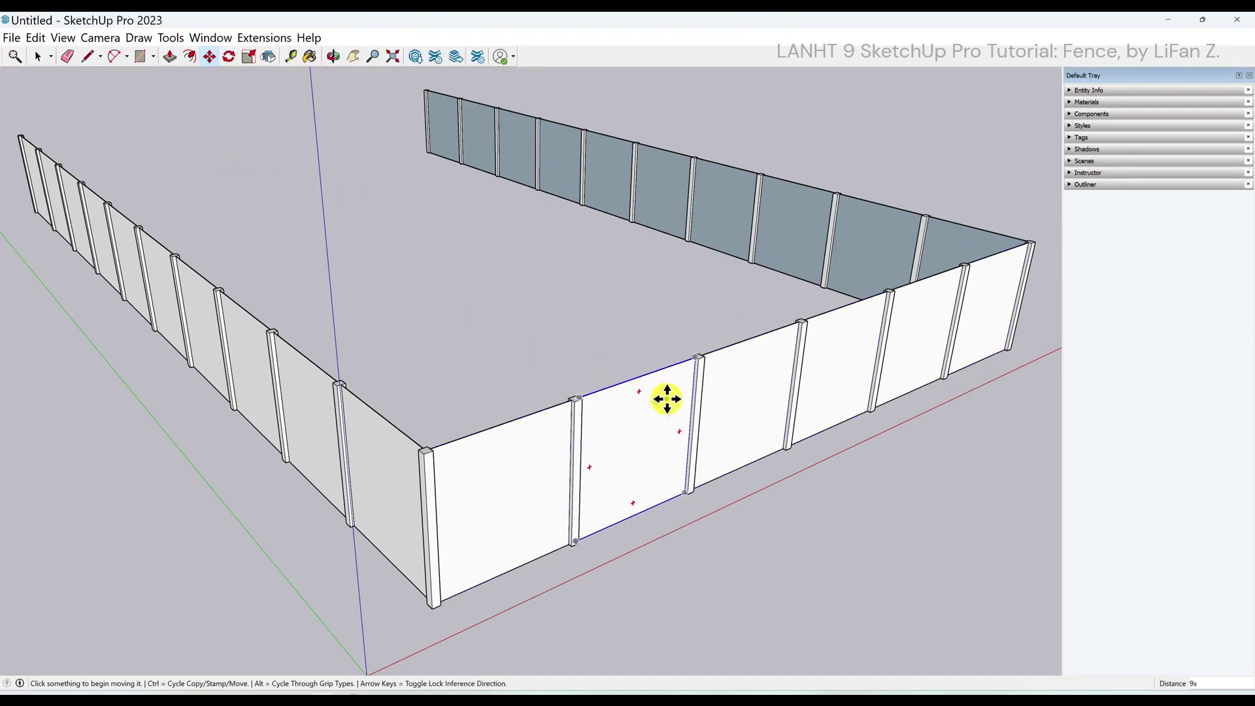
Select every panel and post of the front wall with a crossing box
key("space")
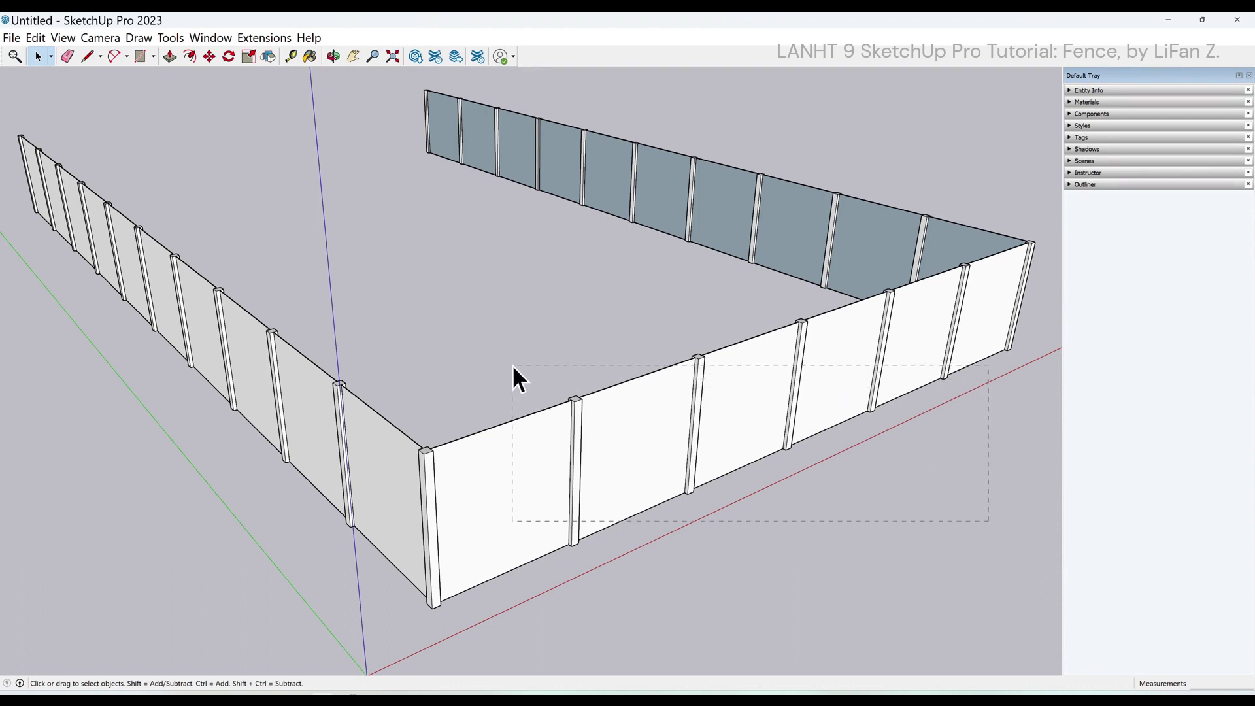
left_click_drag(513, 366, 513, 366)
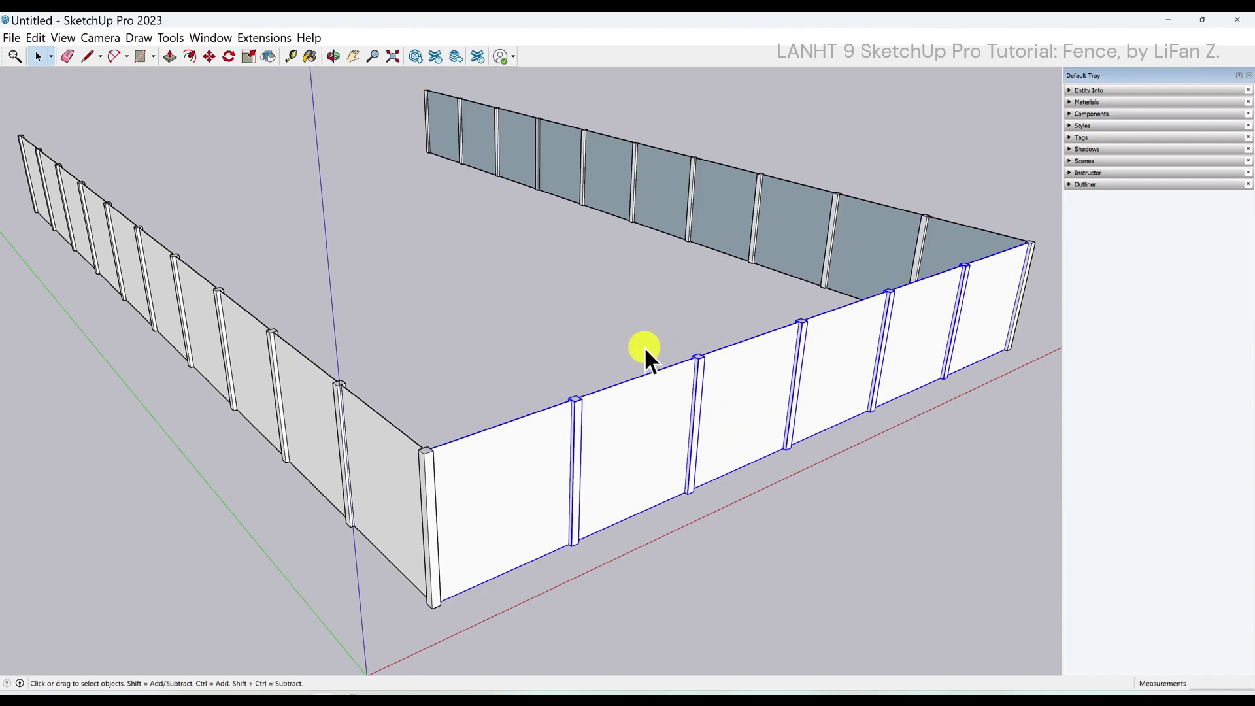
mouse_move(644, 346)
middle_mouse_down()
mouse_move(734, 370)
mouse_move(902, 383)
mouse_move(970, 371)
mouse_move(697, 378)
mouse_move(638, 364)
middle_mouse_up()
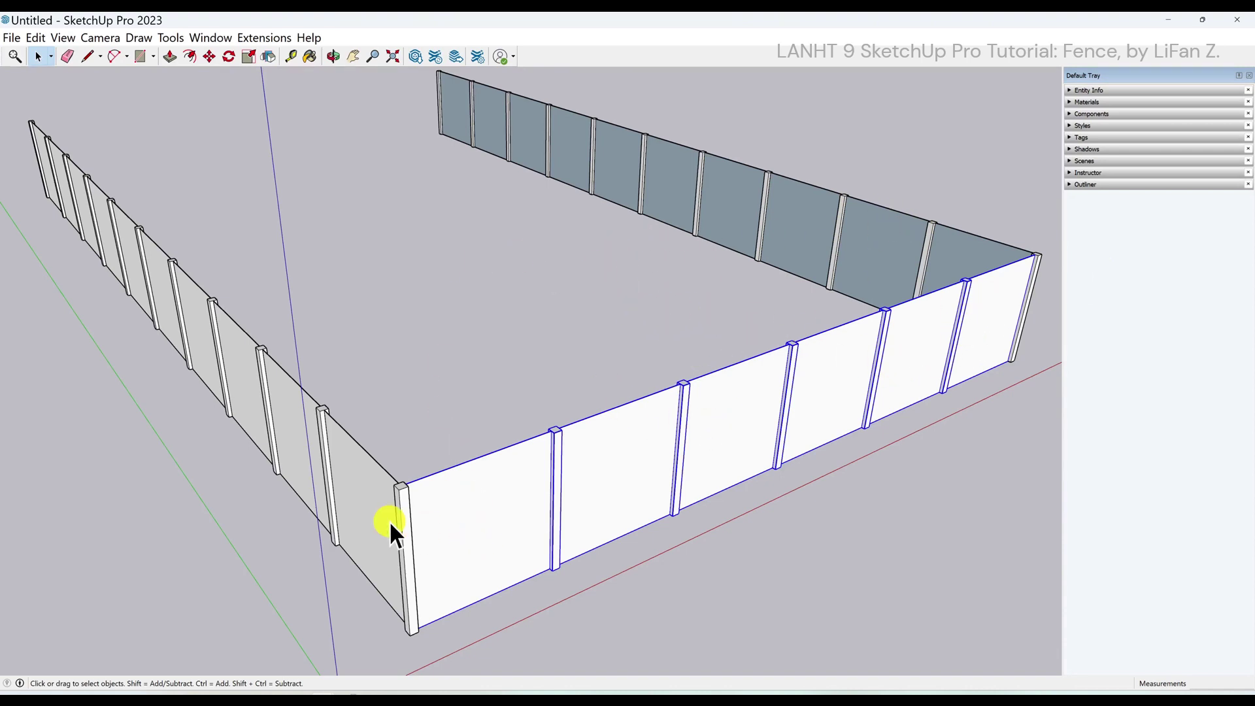
Copy the front wall 60' along the green axis to the far side of the enclosure
key("m")
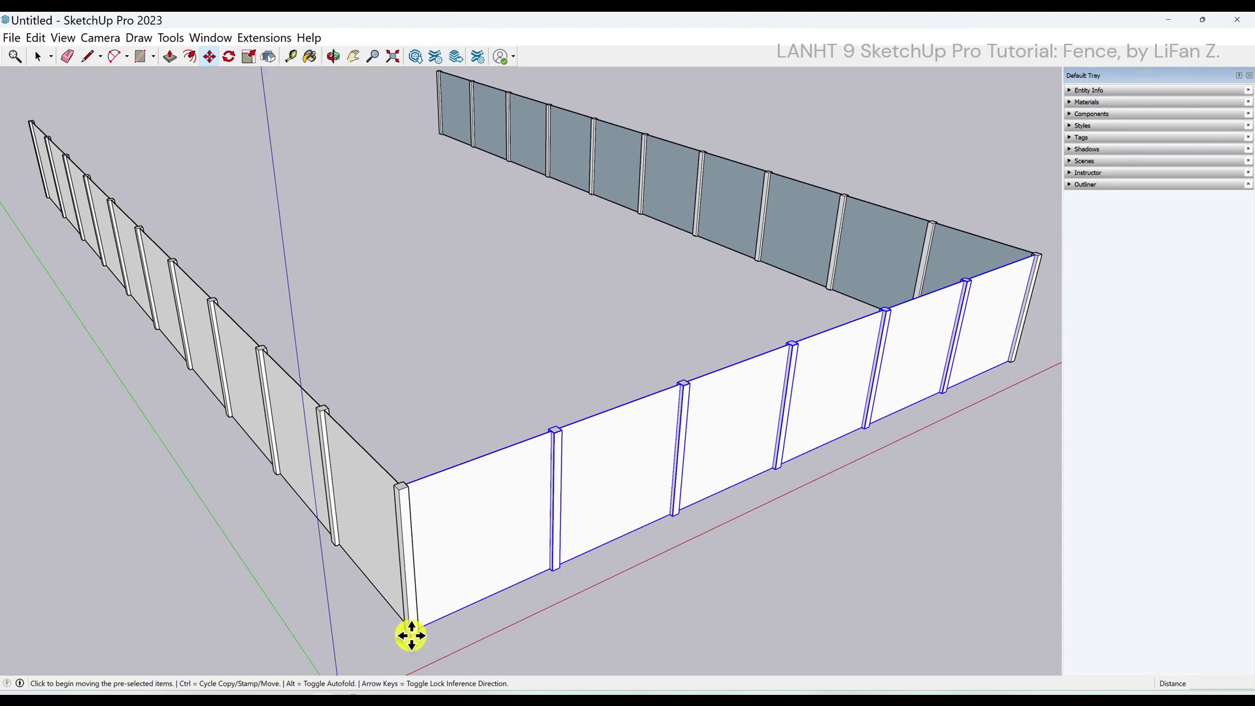
left_click_drag(410, 638, 43, 201)
key("ctrl")
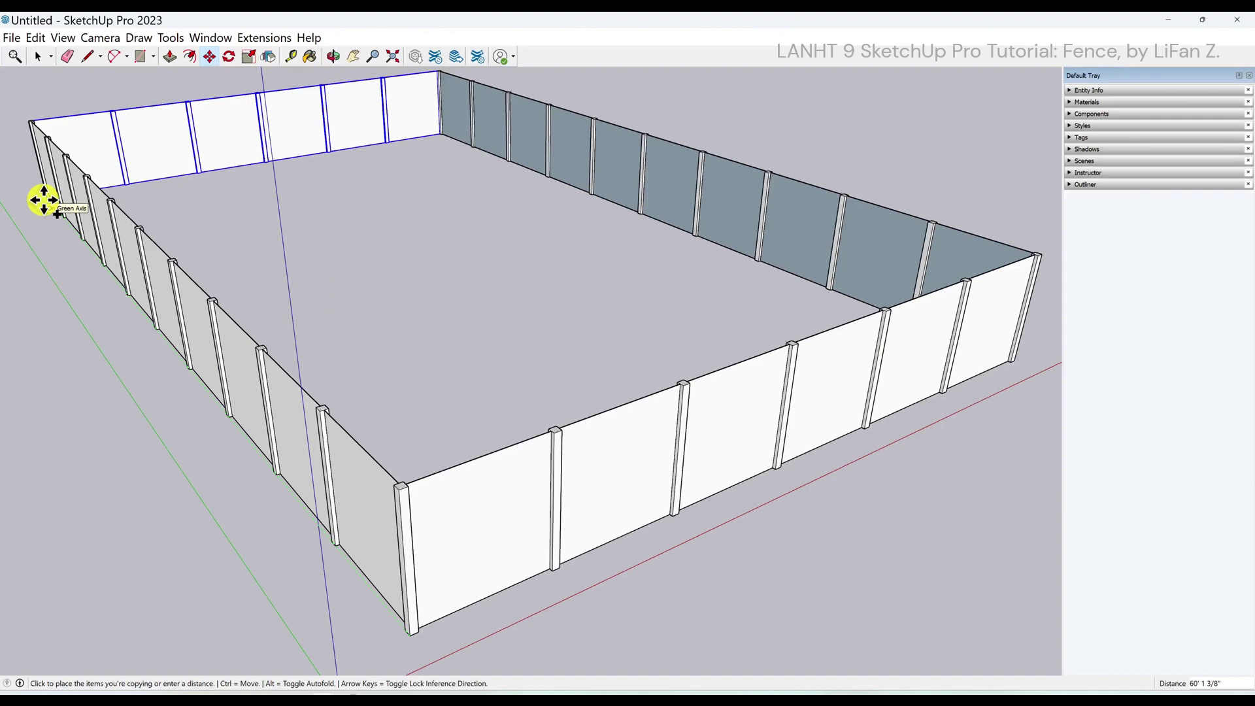
scroll(44, 200, "up", 10)
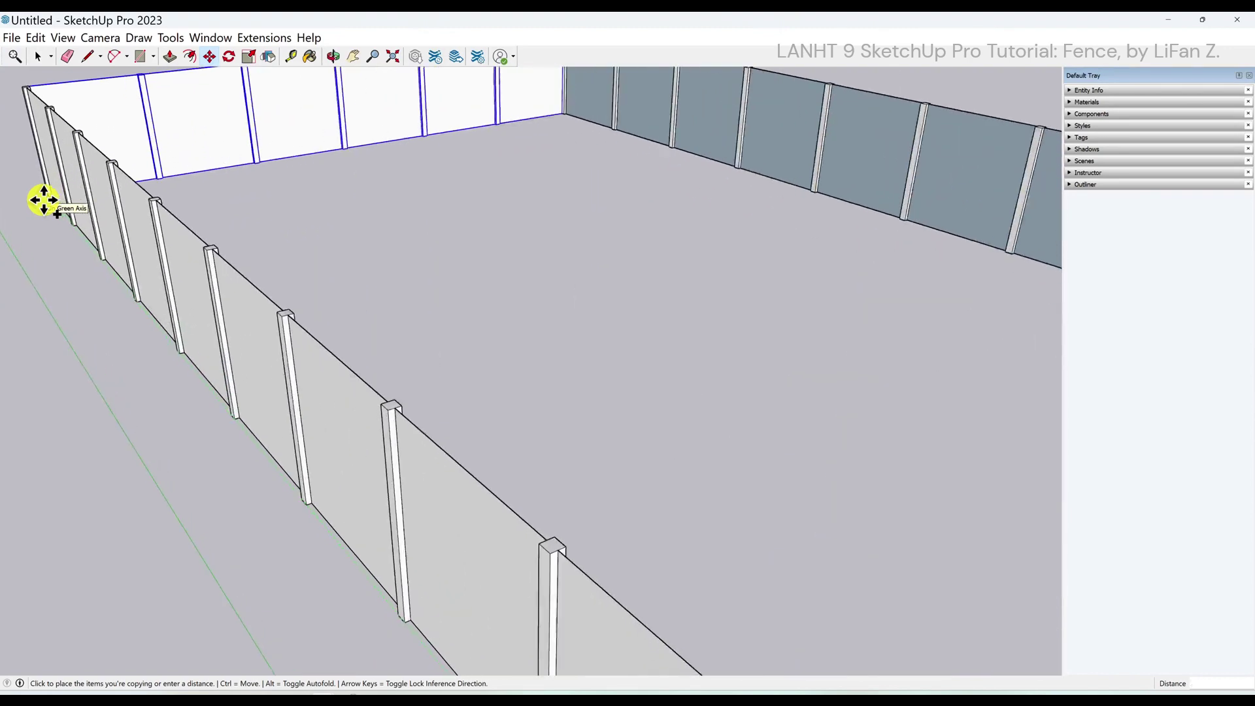
scroll(45, 200, "up", 10)
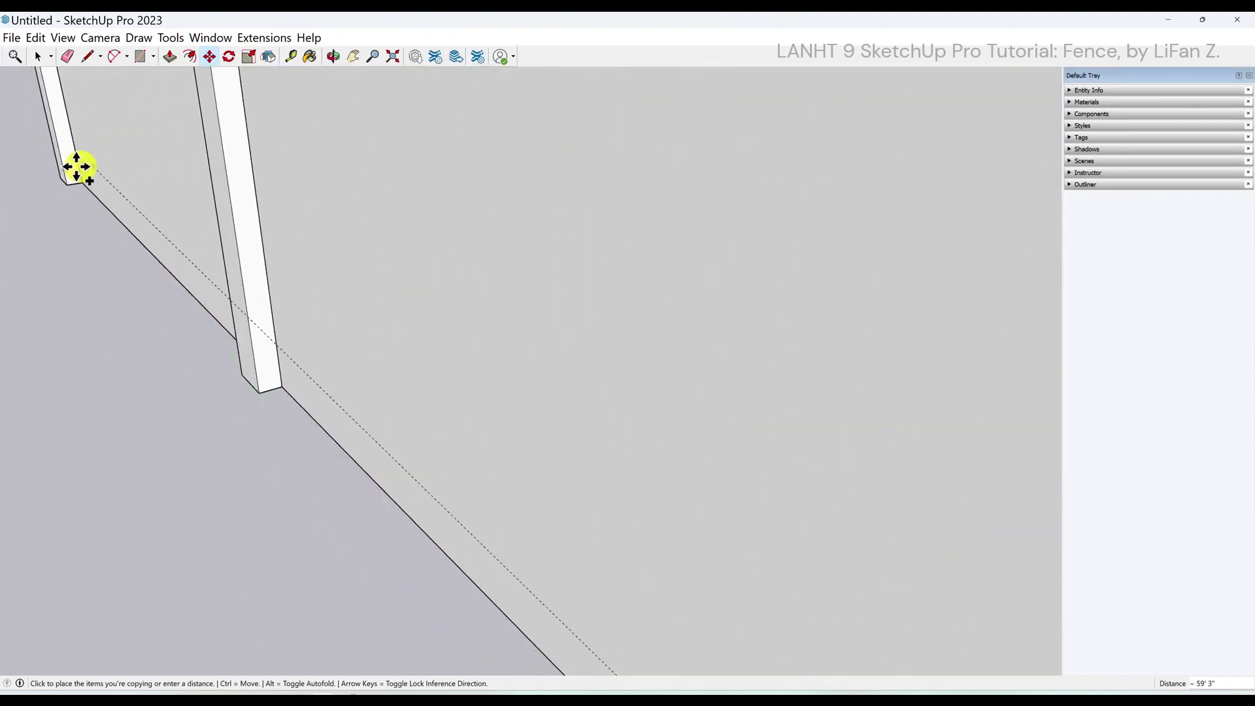
scroll(63, 167, "up", 10)
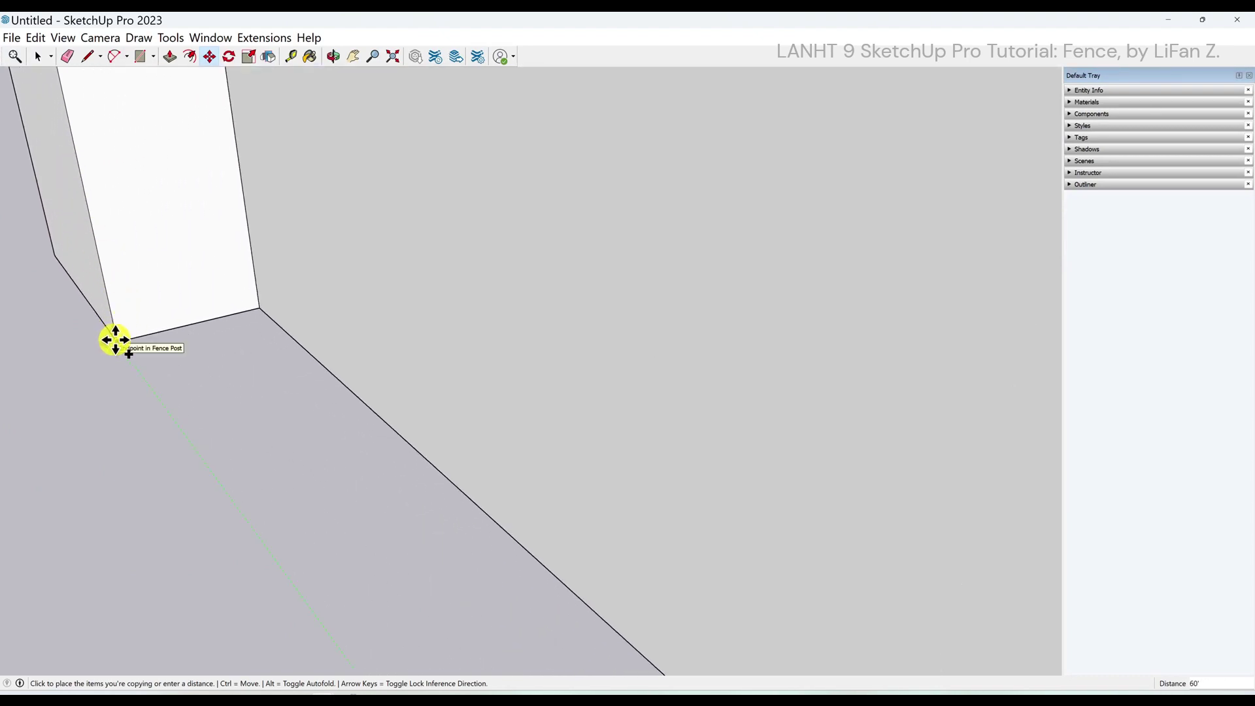
left_click(117, 339)
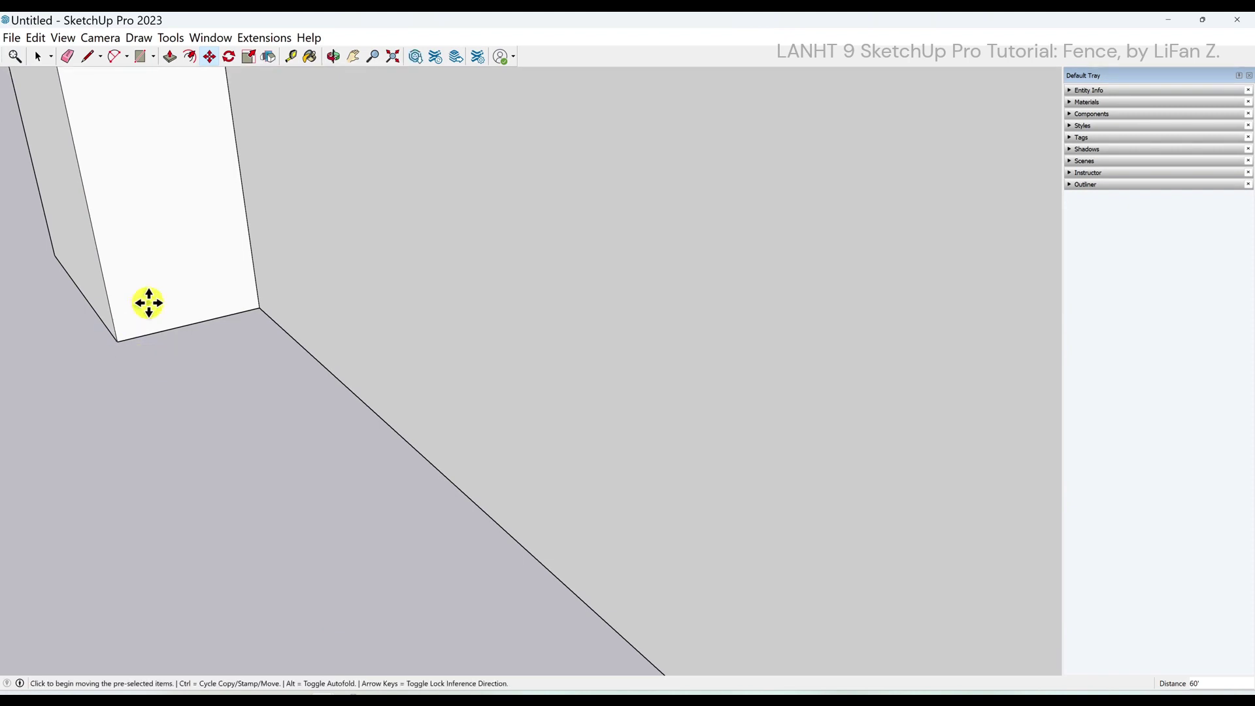
key("shift+z")
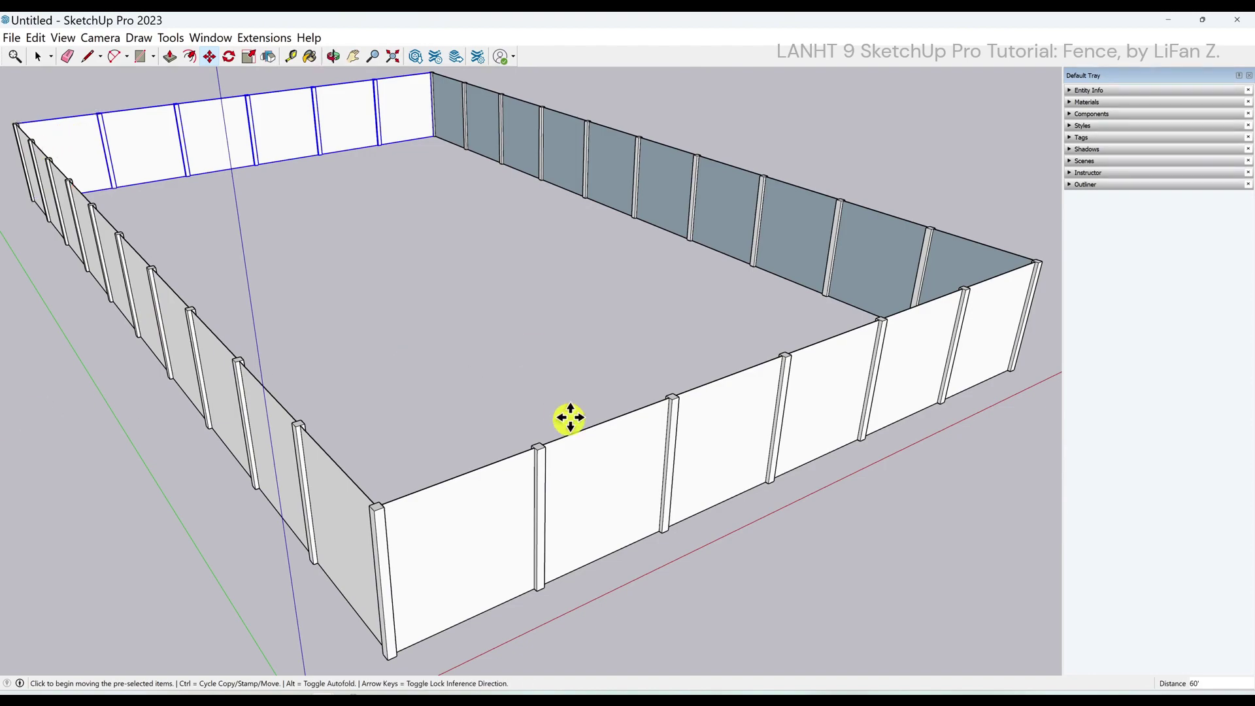
middle_click_drag(316, 254, 1053, 218)
middle_click_drag(224, 420, 417, 382)
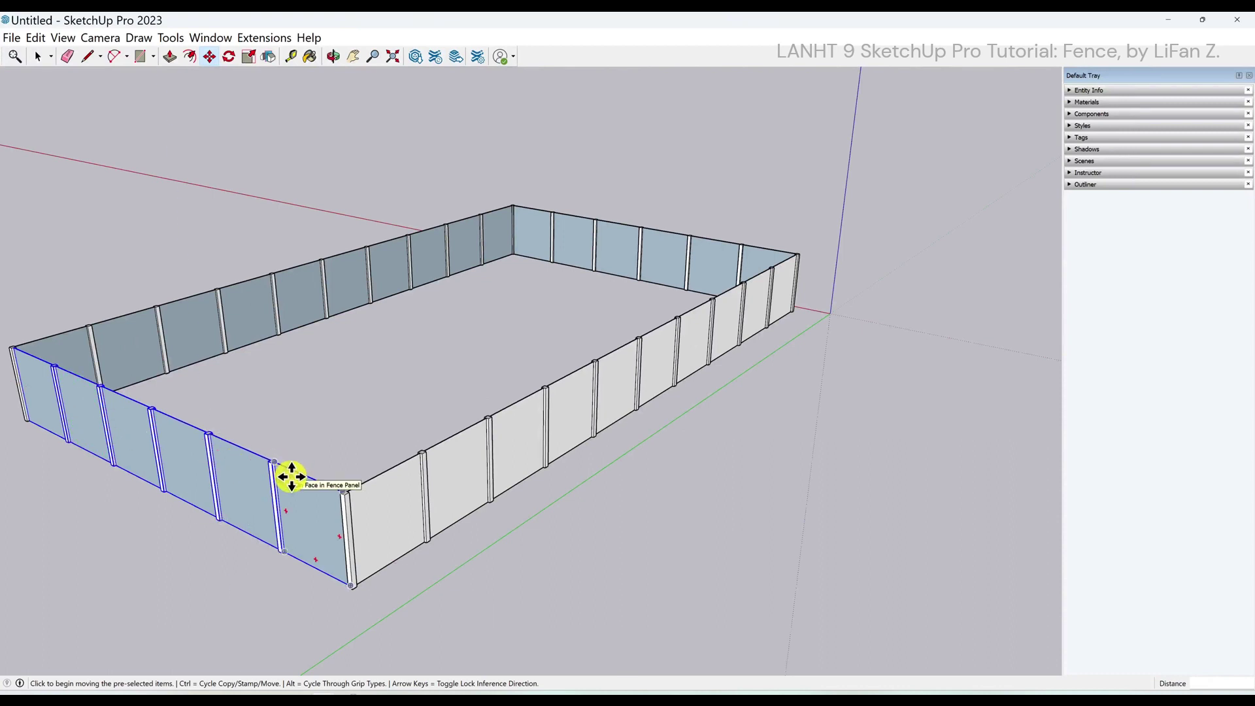
key("space")
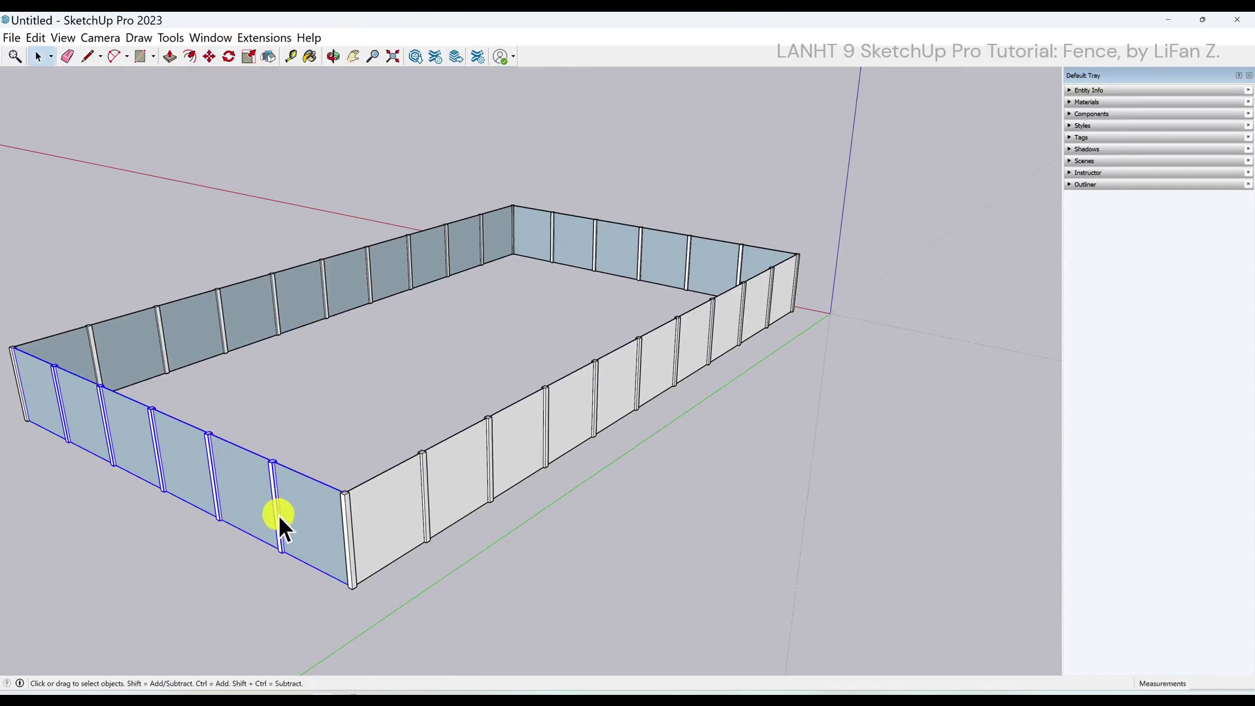
left_click(81, 590)
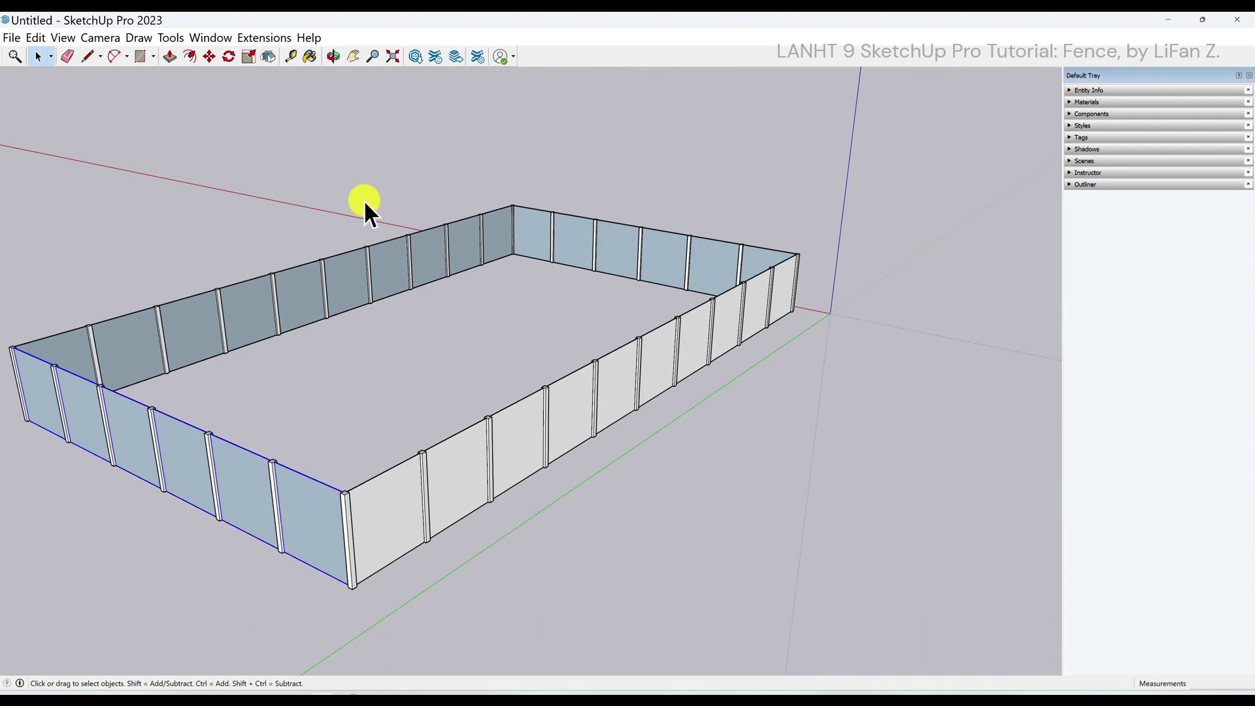
left_click(269, 56)
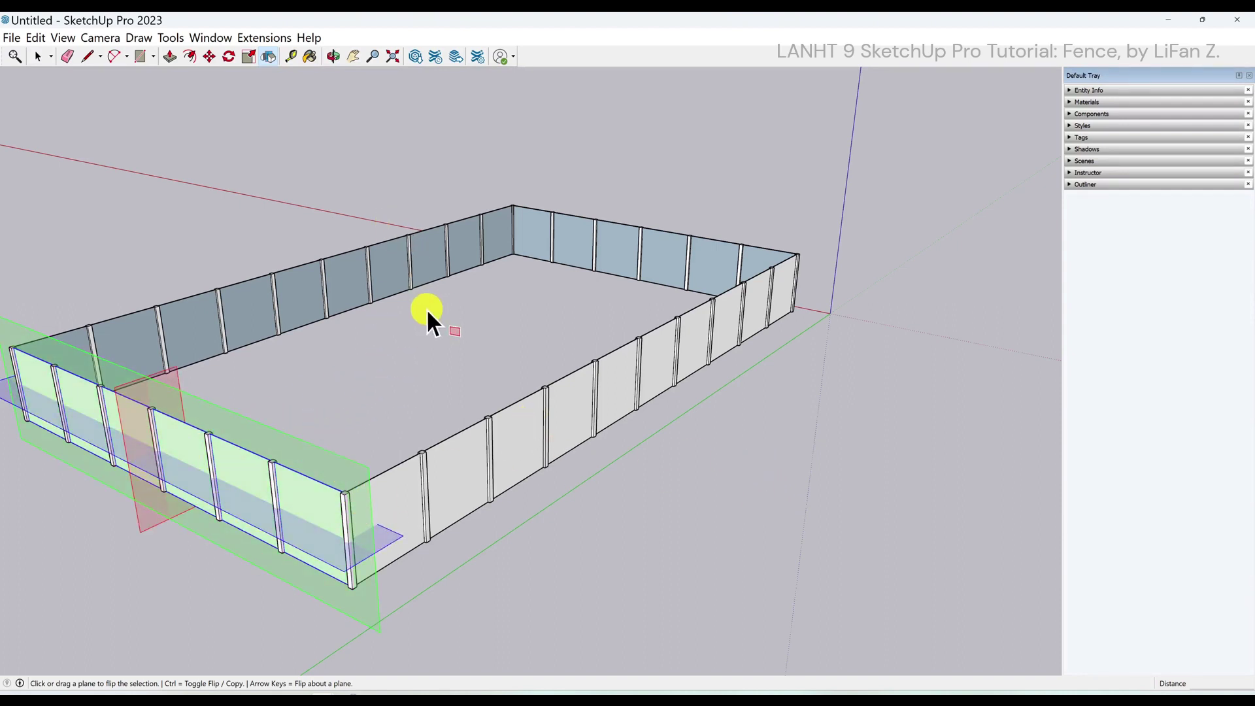
key("space")
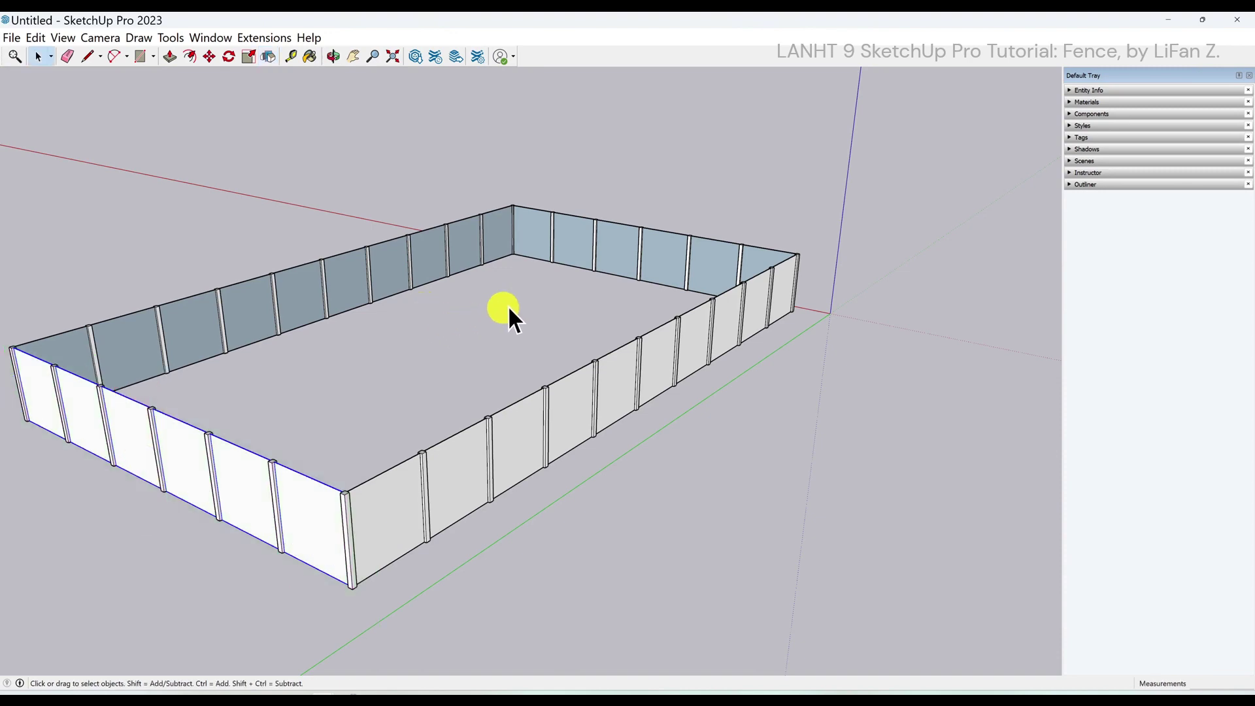
middle_click_drag(734, 212, 33, 271)
middle_click_drag(679, 539, 206, 177)
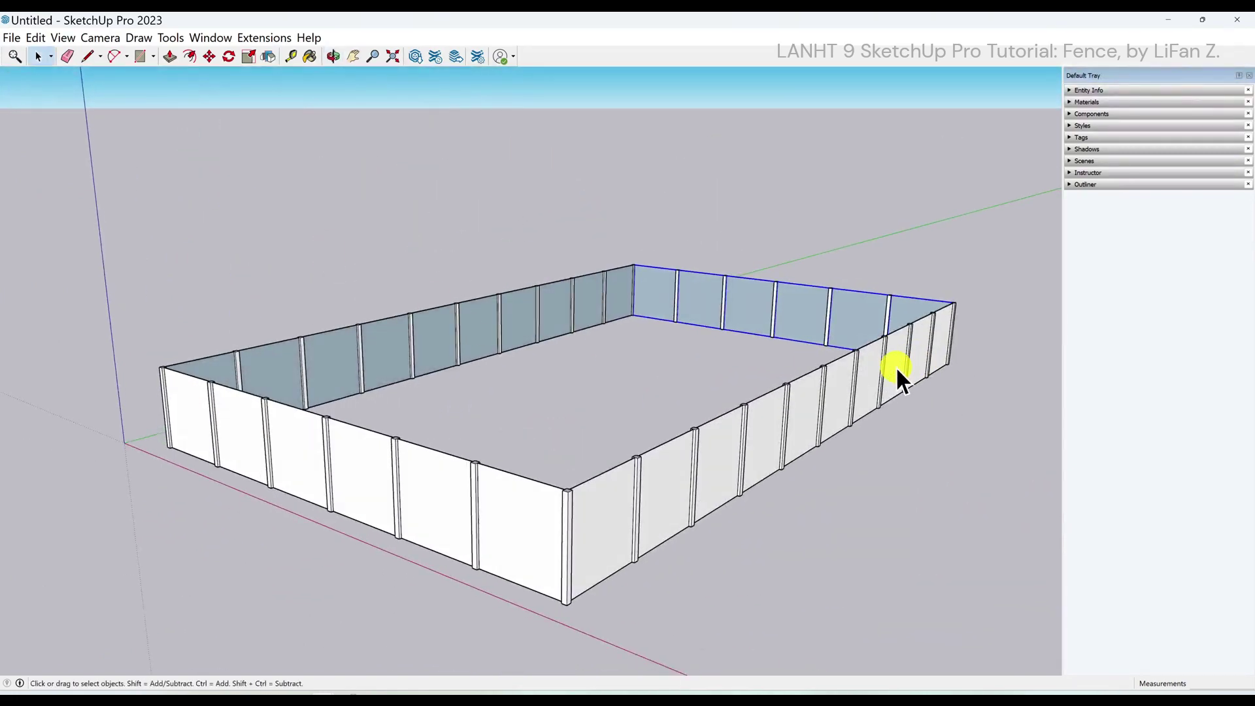
middle_click_drag(970, 416, 585, 312)
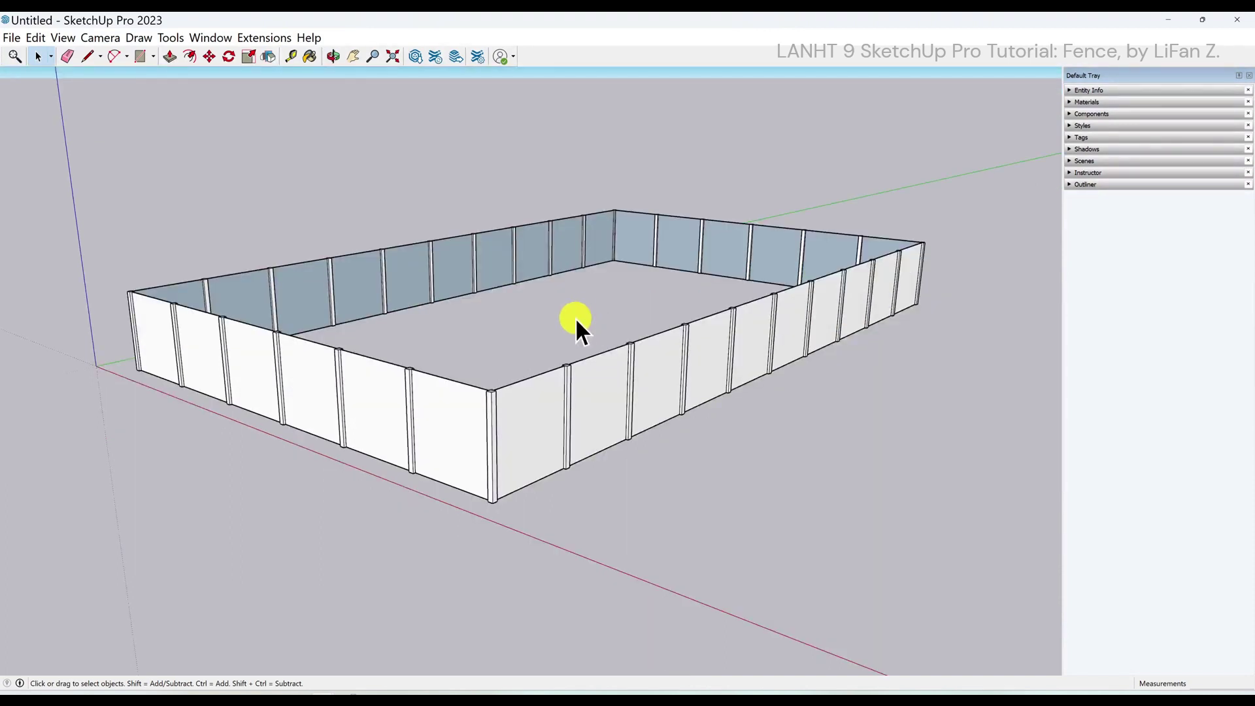
Pick the Wood Fence material from the Landscaping, Fencing and Vegetation collection for painting
left_click(310, 57)
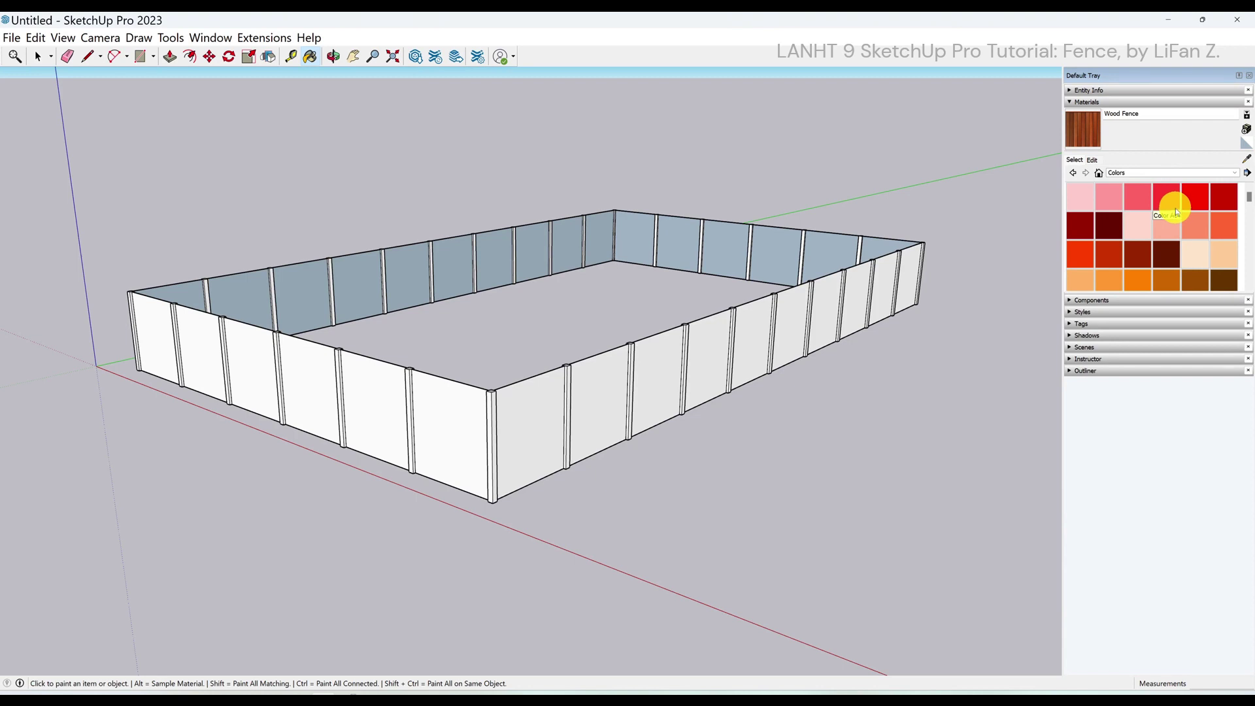
left_click(1236, 173)
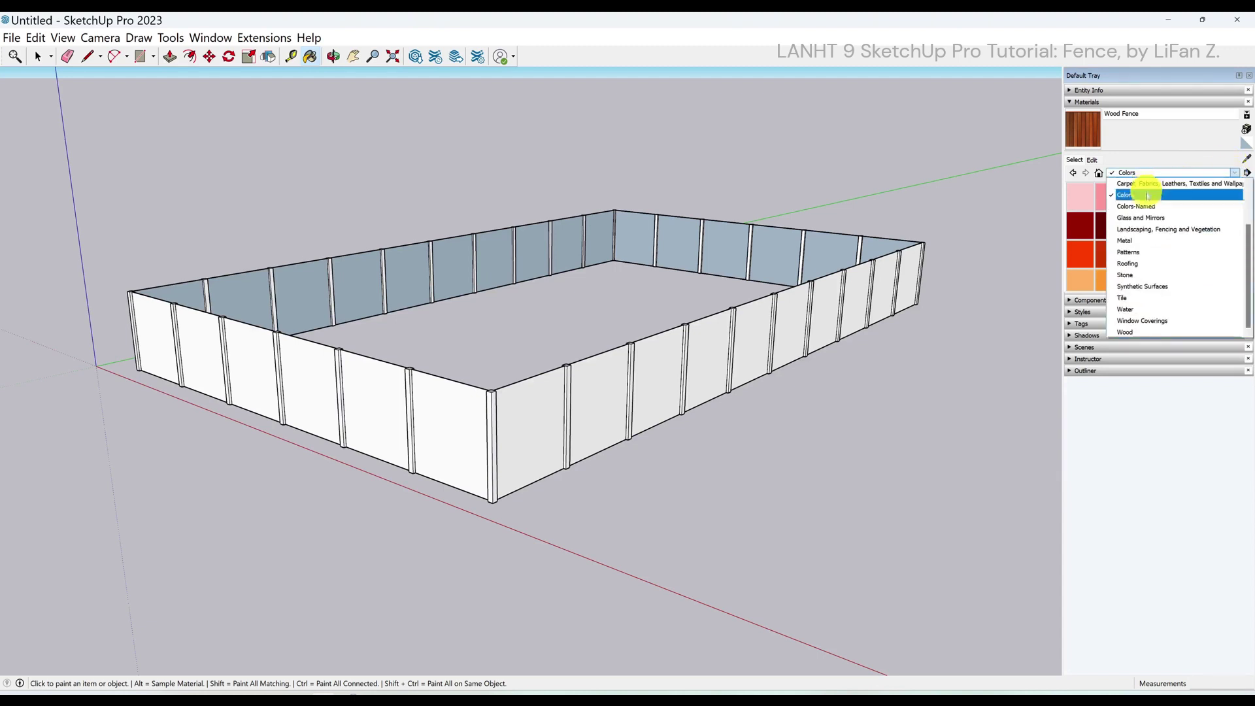
left_click(1142, 230)
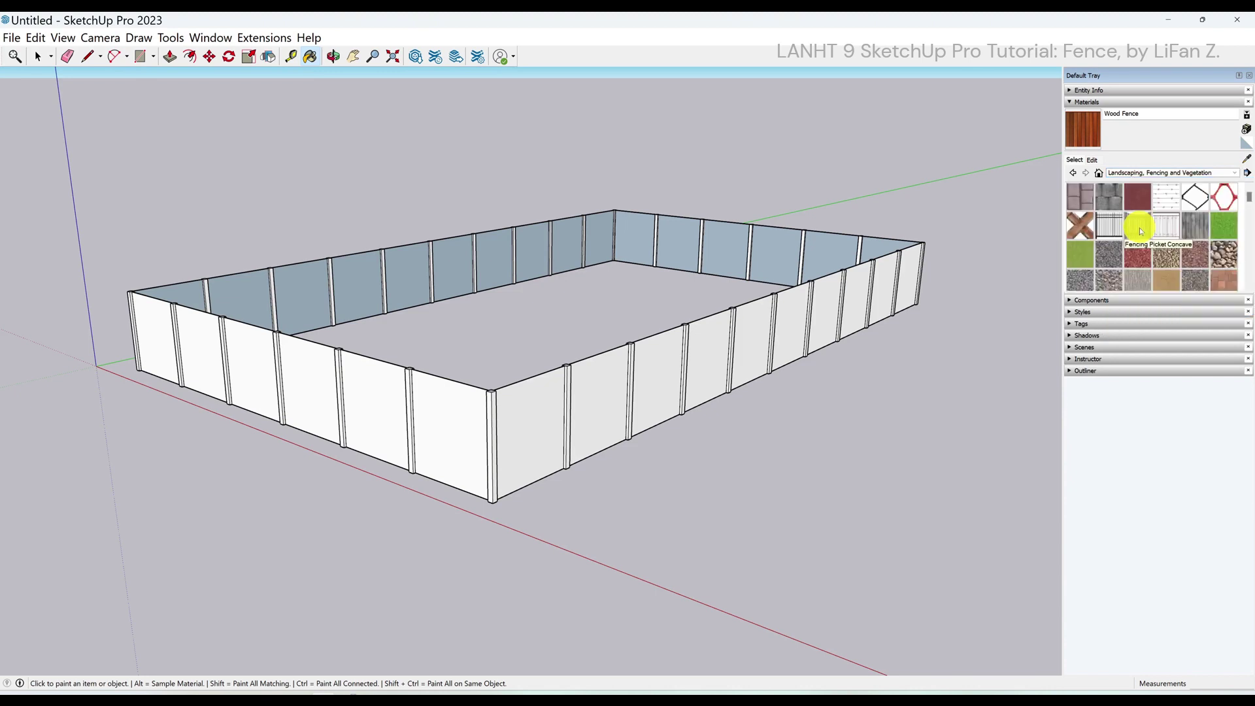
scroll(1141, 231, "down", 5)
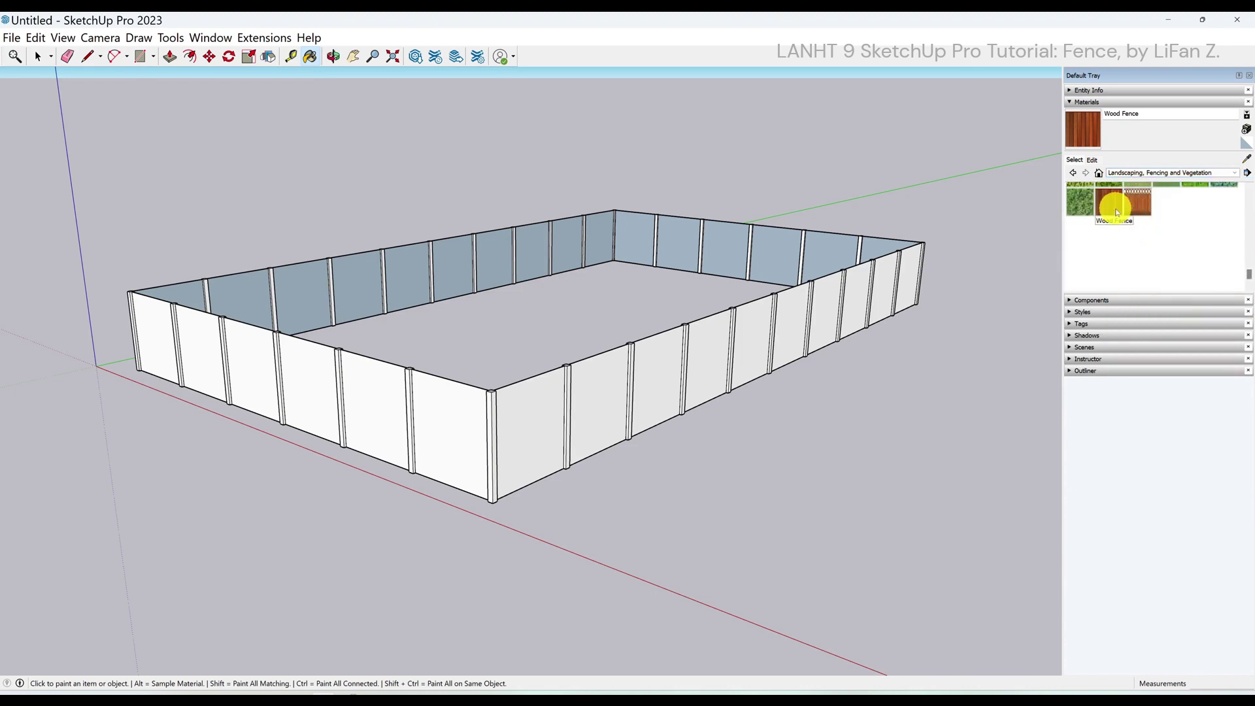
left_click(1115, 211)
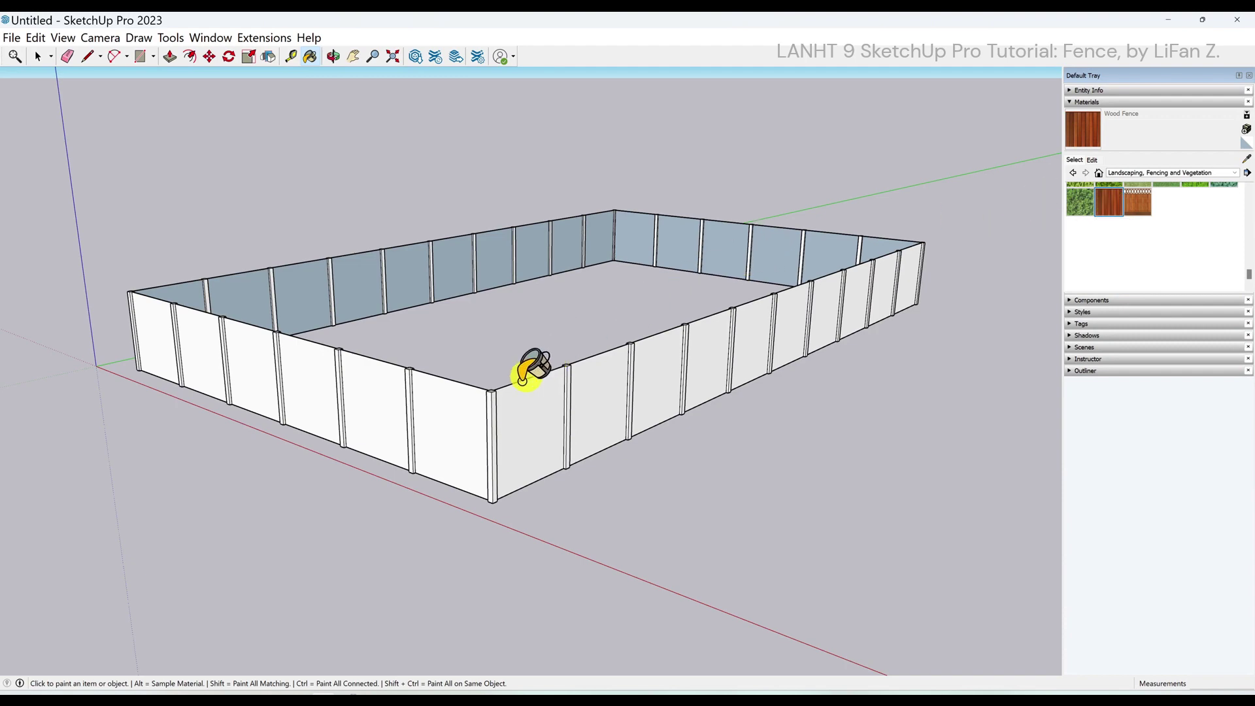
scroll(500, 458, "up", 4)
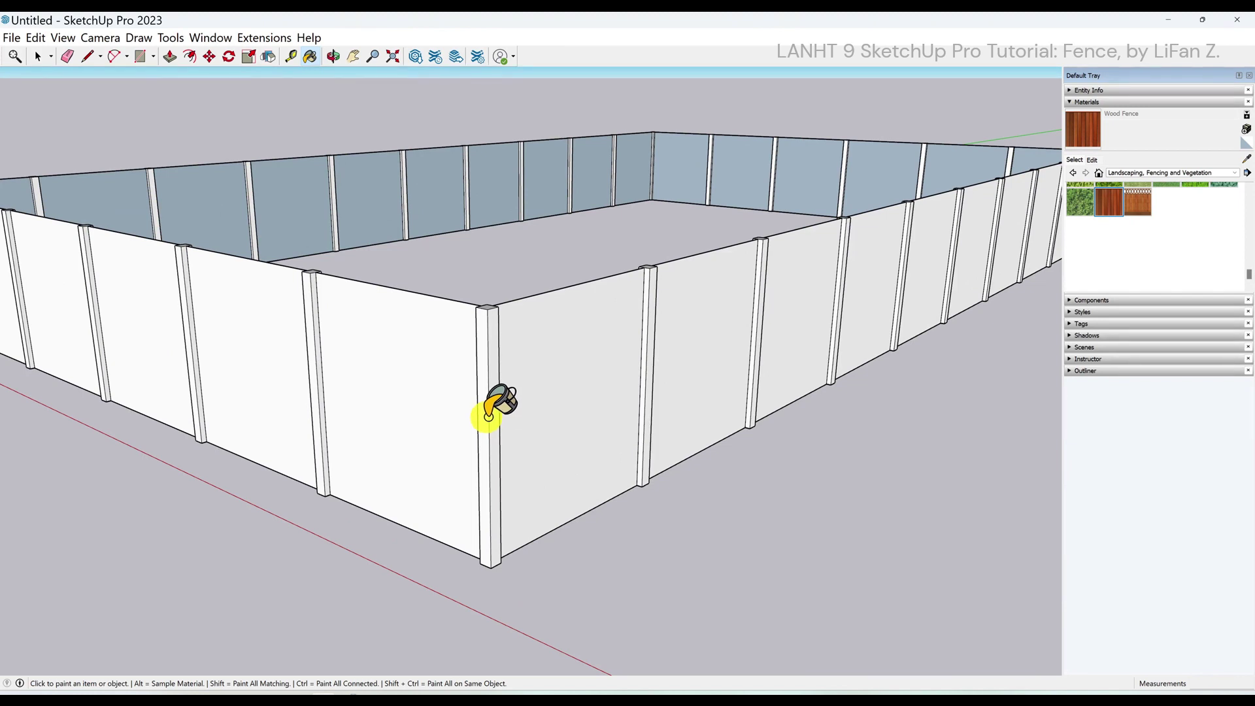
left_click(483, 418)
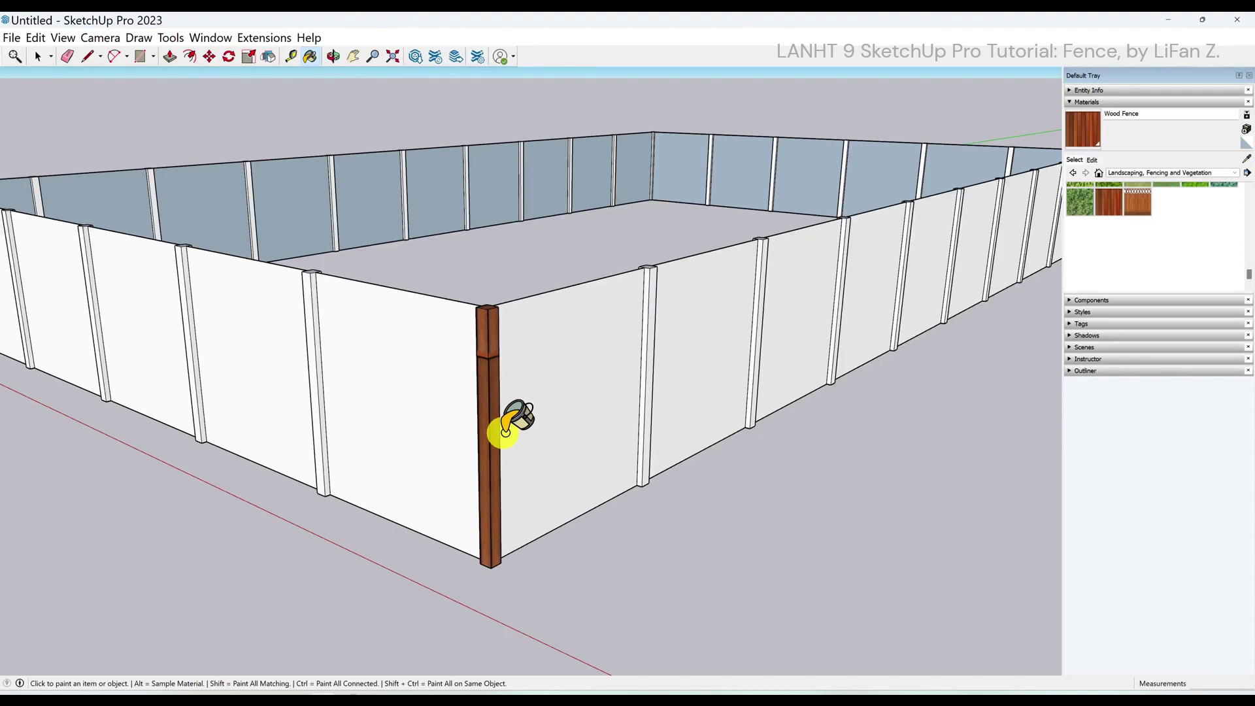
left_click(647, 390)
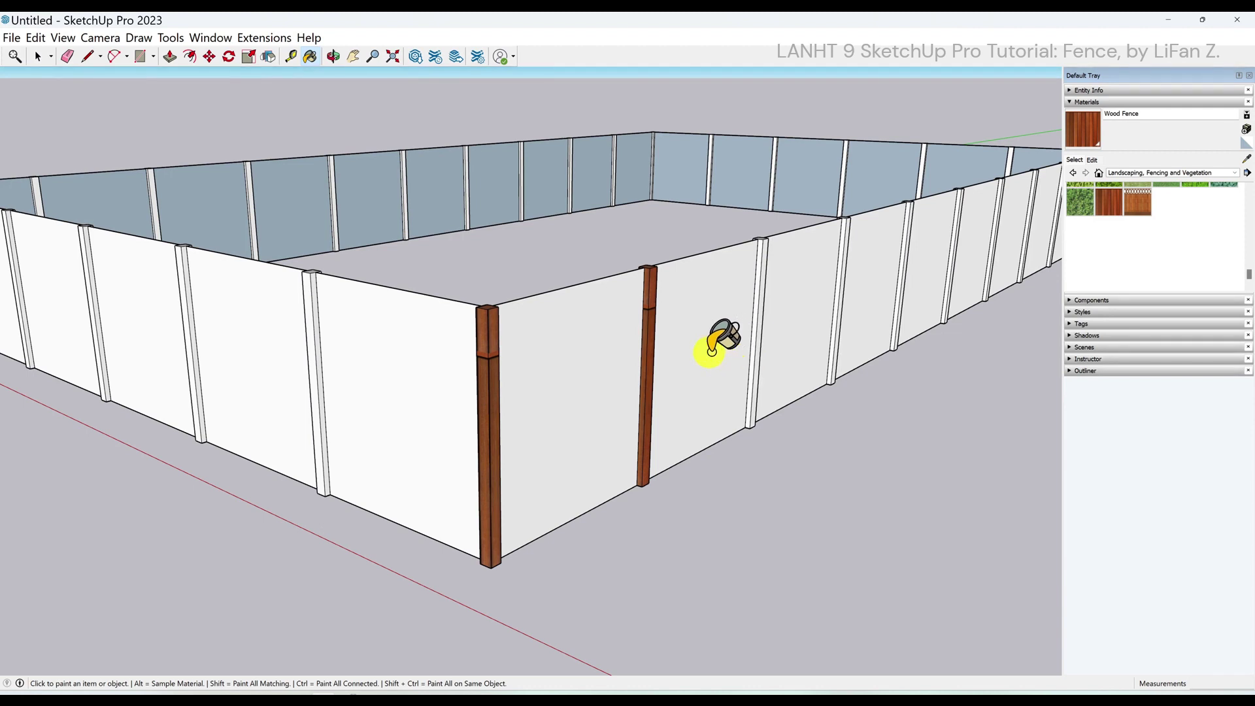
key("ctrl+z")
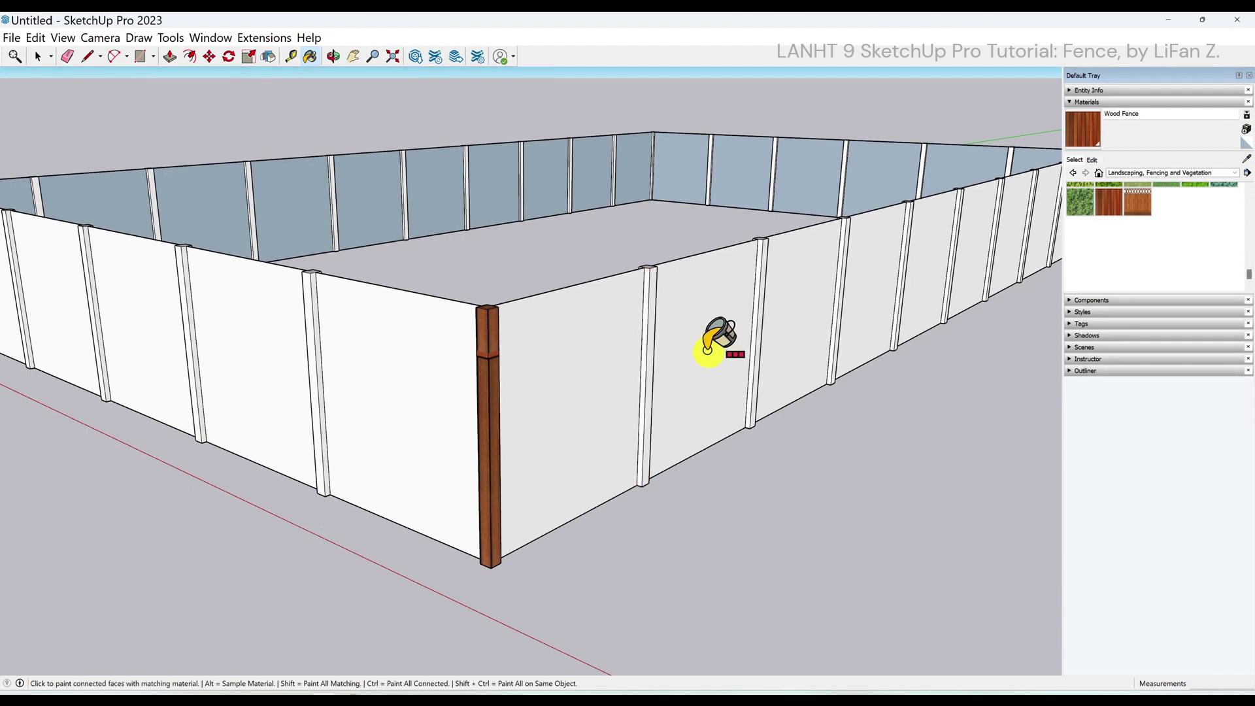
key("ctrl+z")
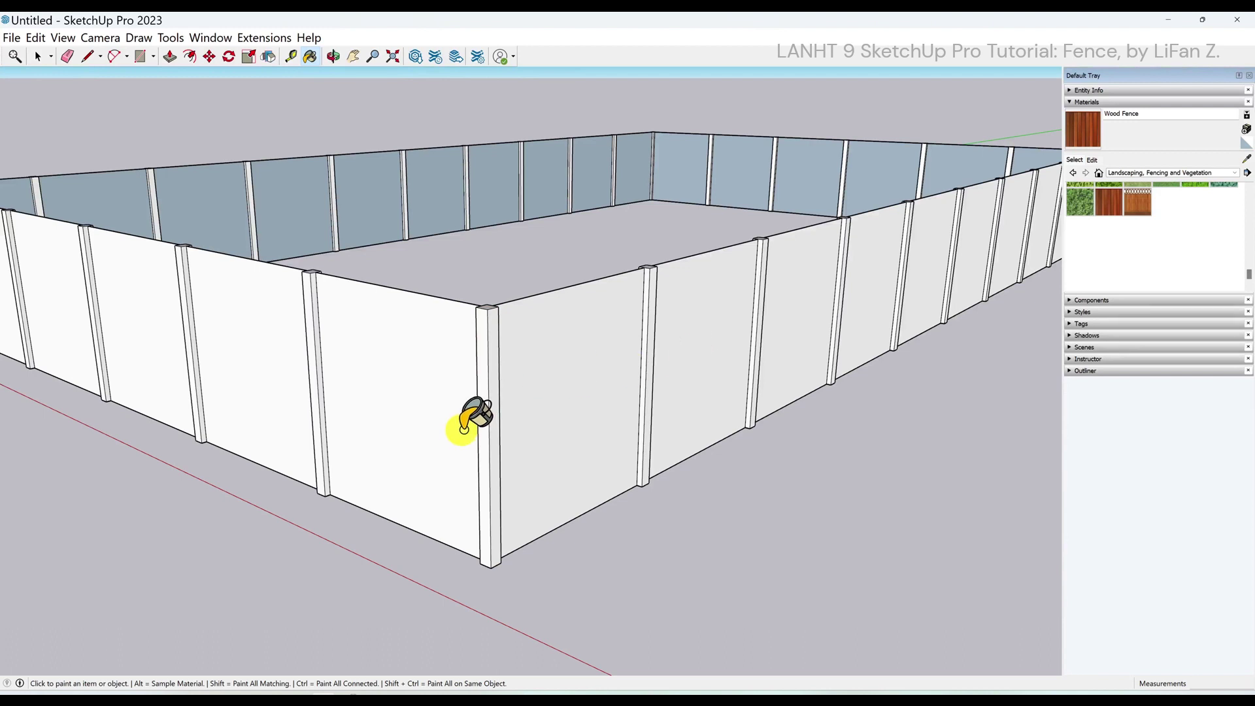
Paint the corner post component with the Wood Fence material so every post turns wood
key("space")
double_click(485, 448)
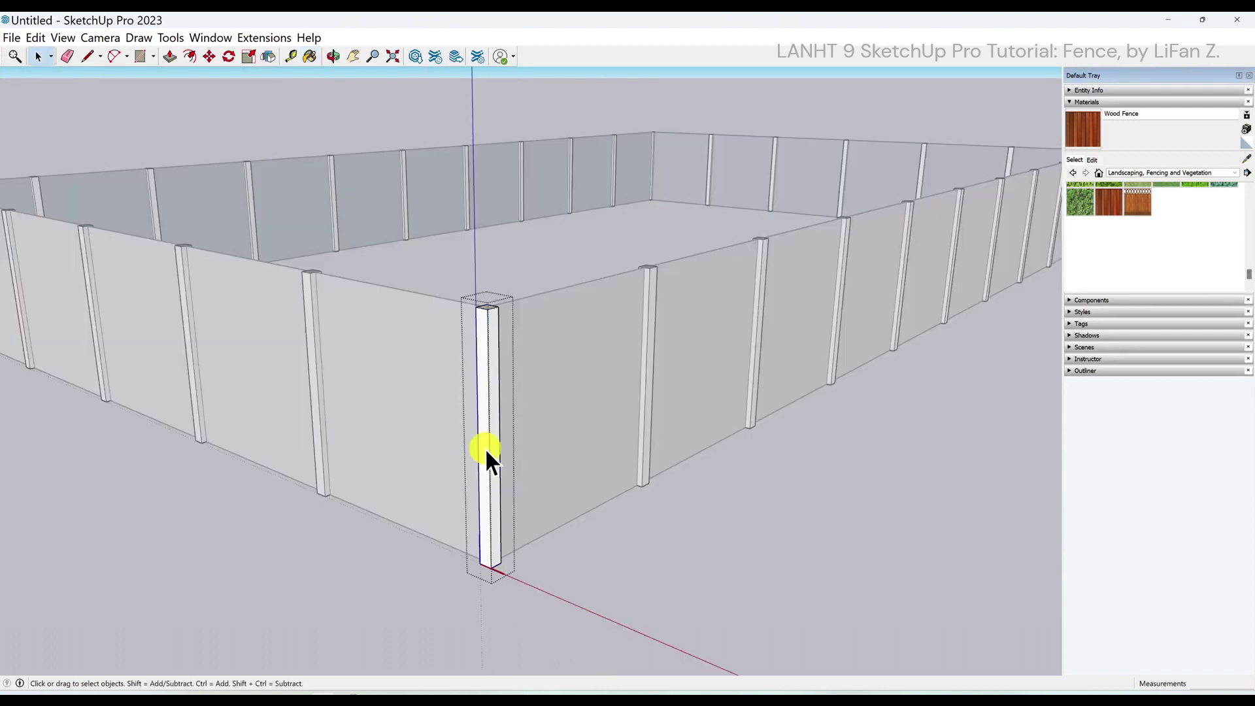
scroll(487, 526, "up", 5)
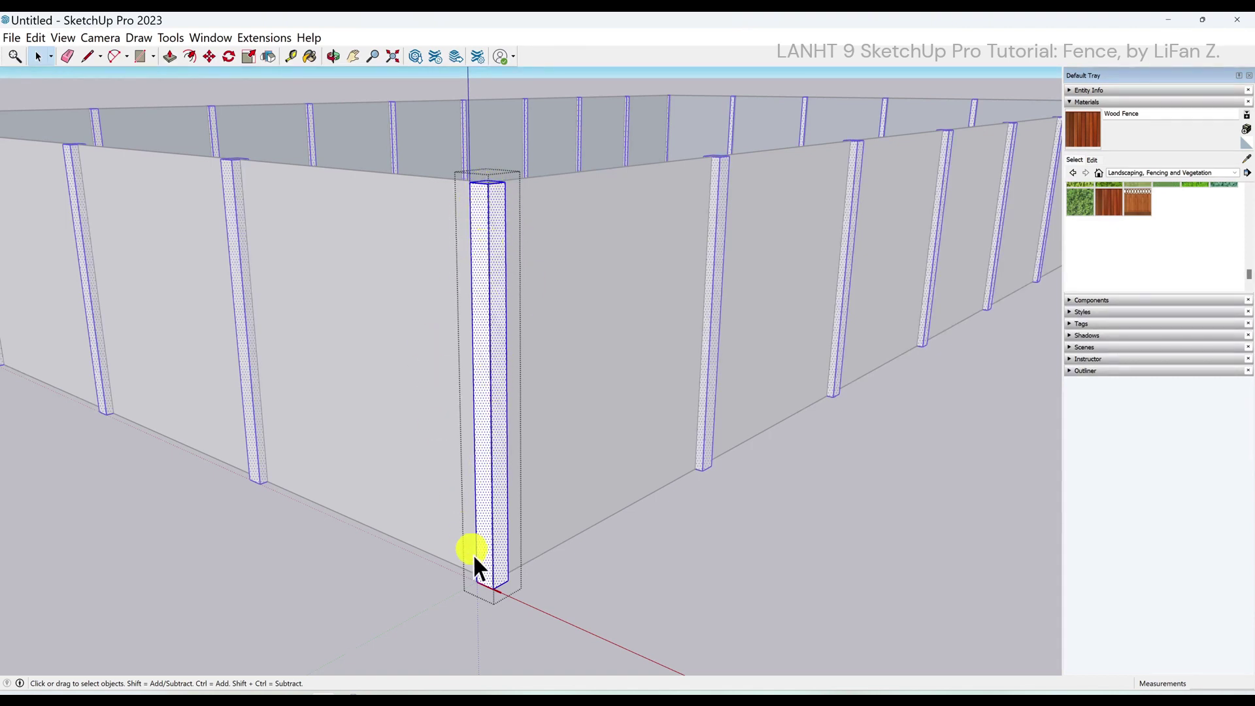
left_click(1114, 208)
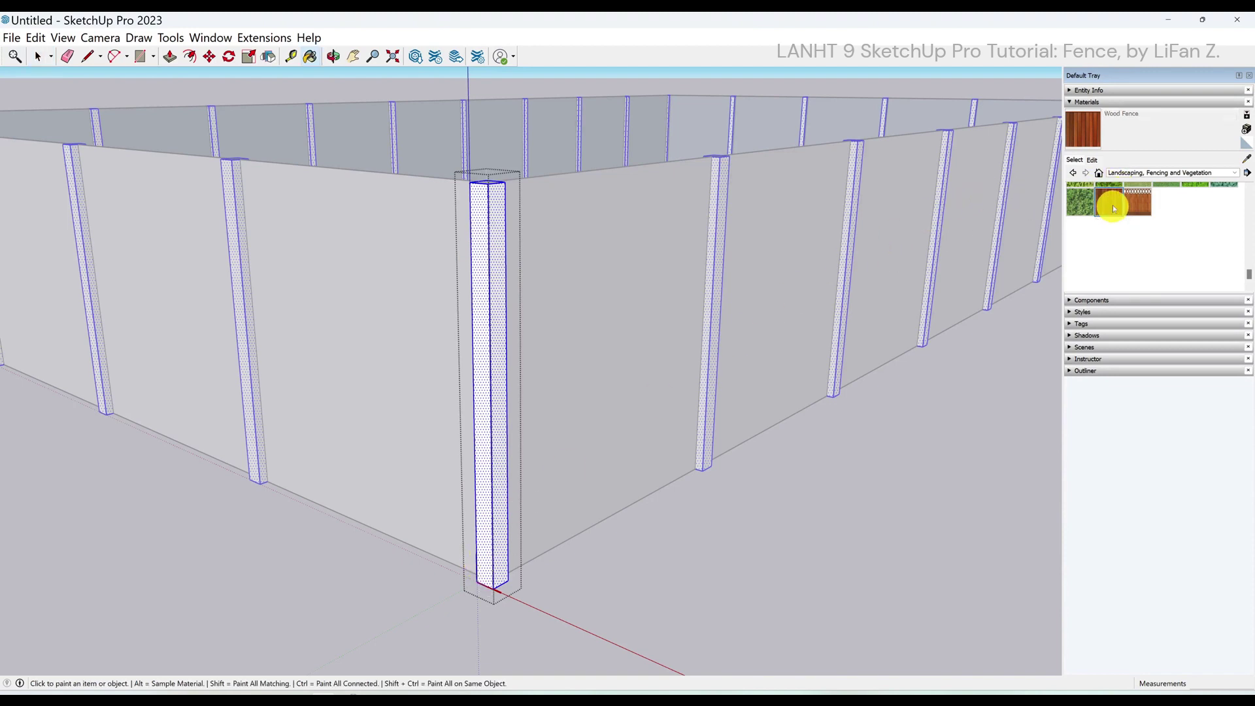
left_click(479, 322)
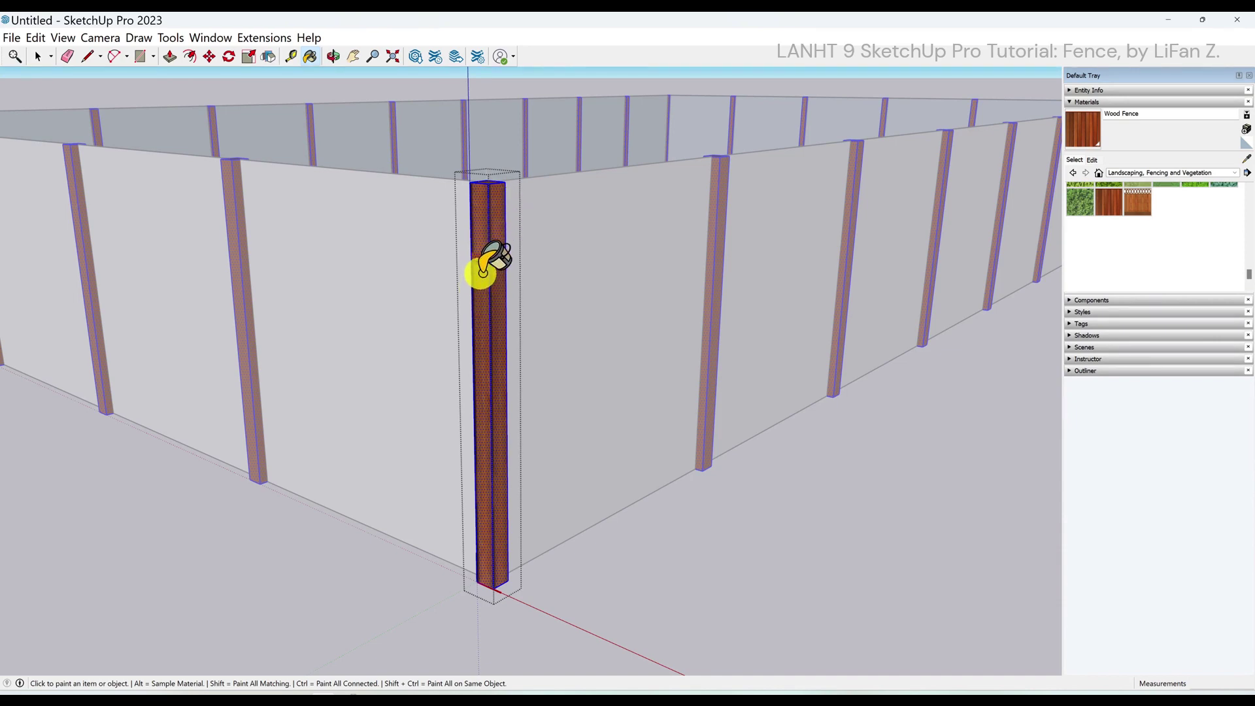
key("space")
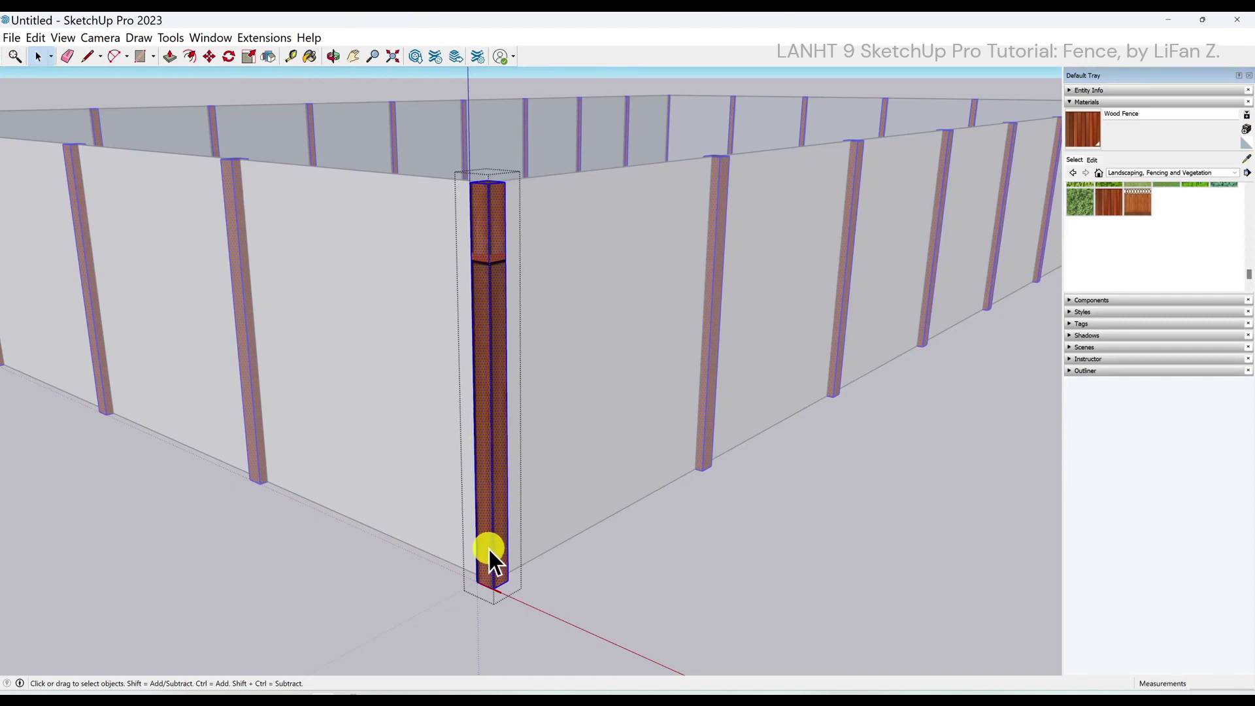
left_click(767, 541)
scroll(777, 470, "down", 5)
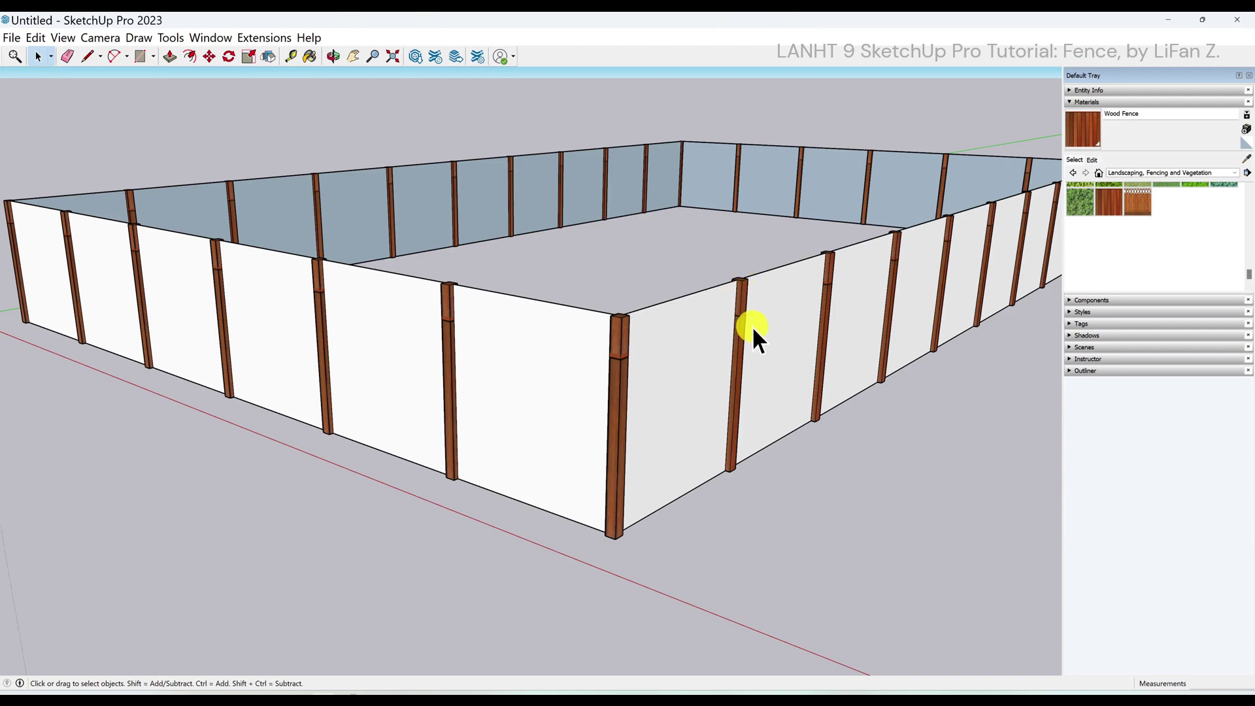
Paint the first fence panel group's face with the Fencing Picket Concave material
middle_click_drag(752, 329, 418, 294)
scroll(269, 307, "up", 2)
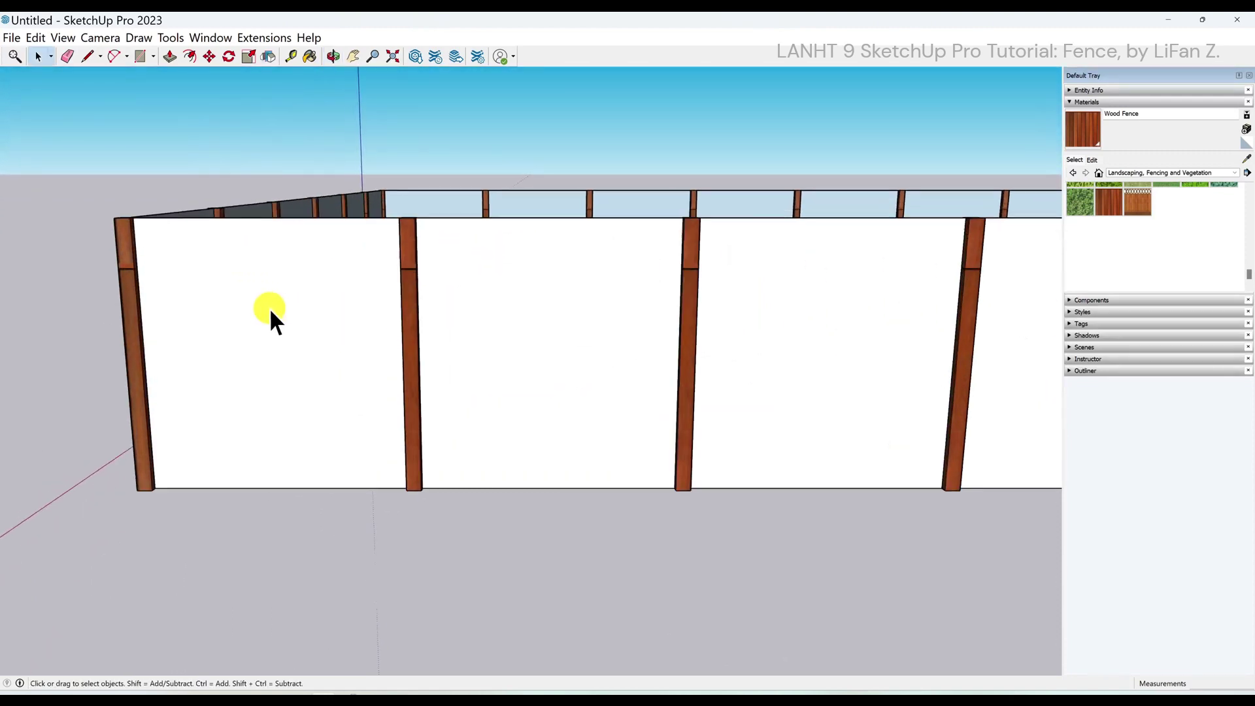
scroll(268, 307, "up", 1)
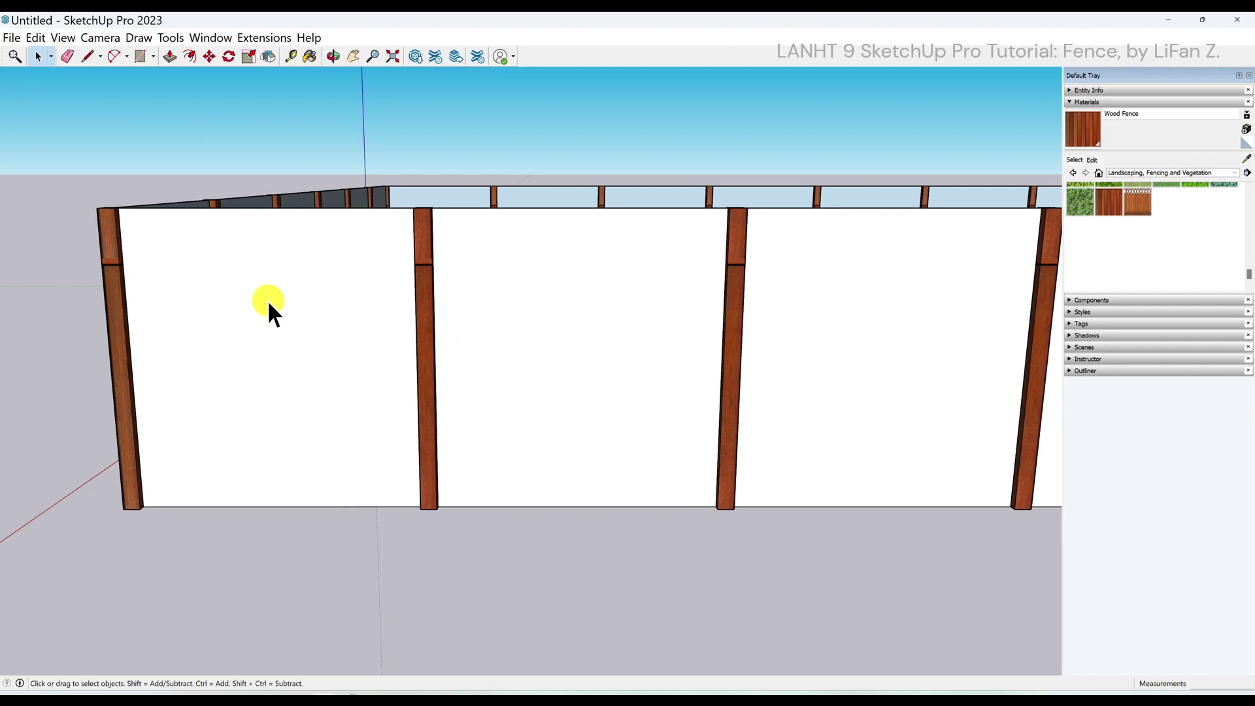
double_click(256, 297)
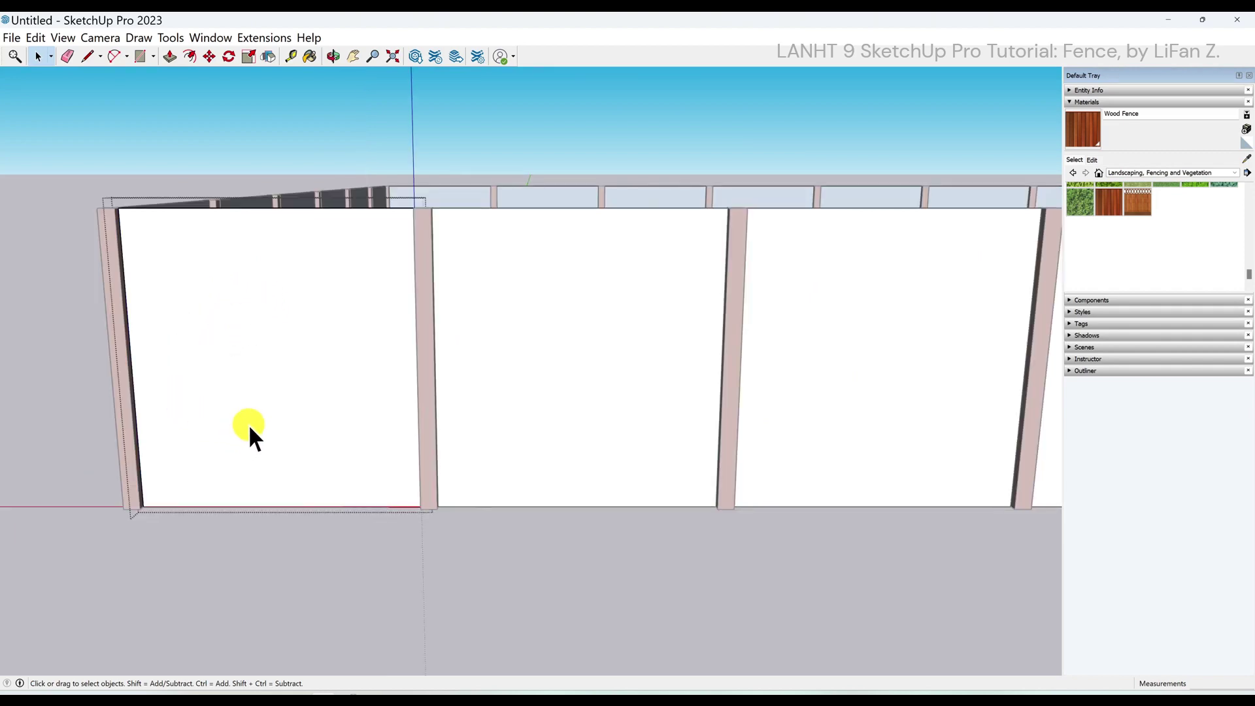
scroll(1152, 248, "up", 3)
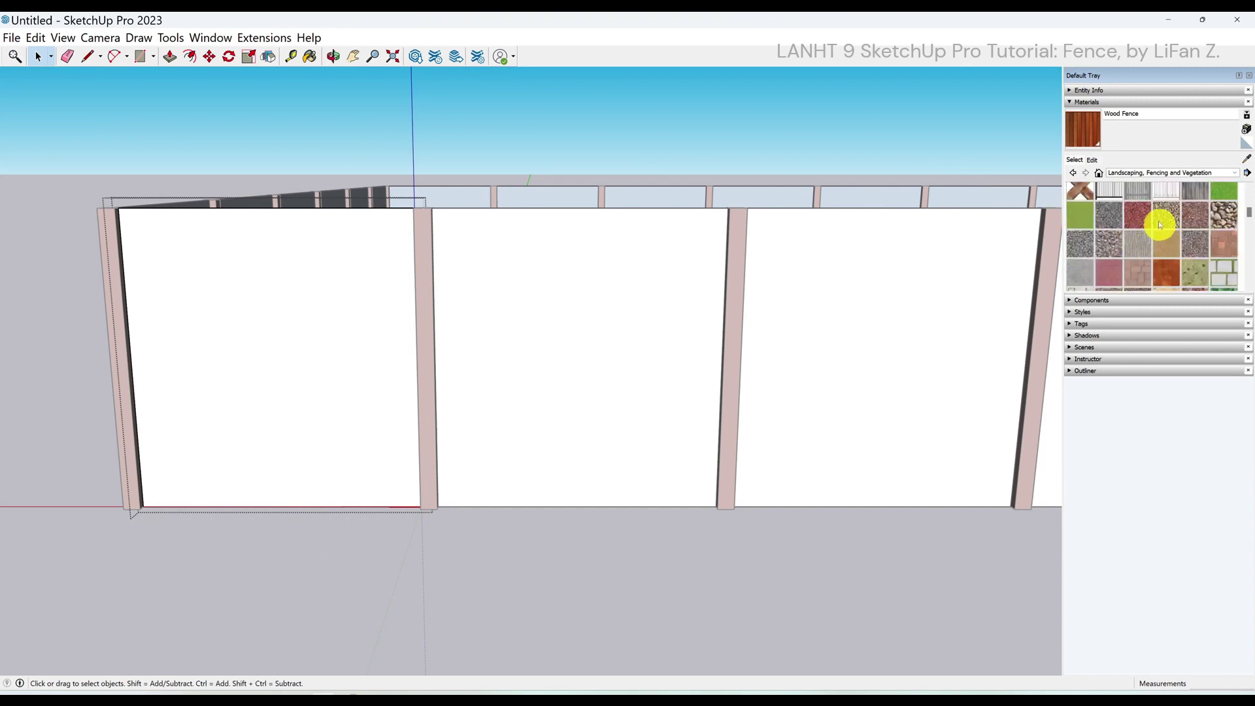
left_click(1137, 191)
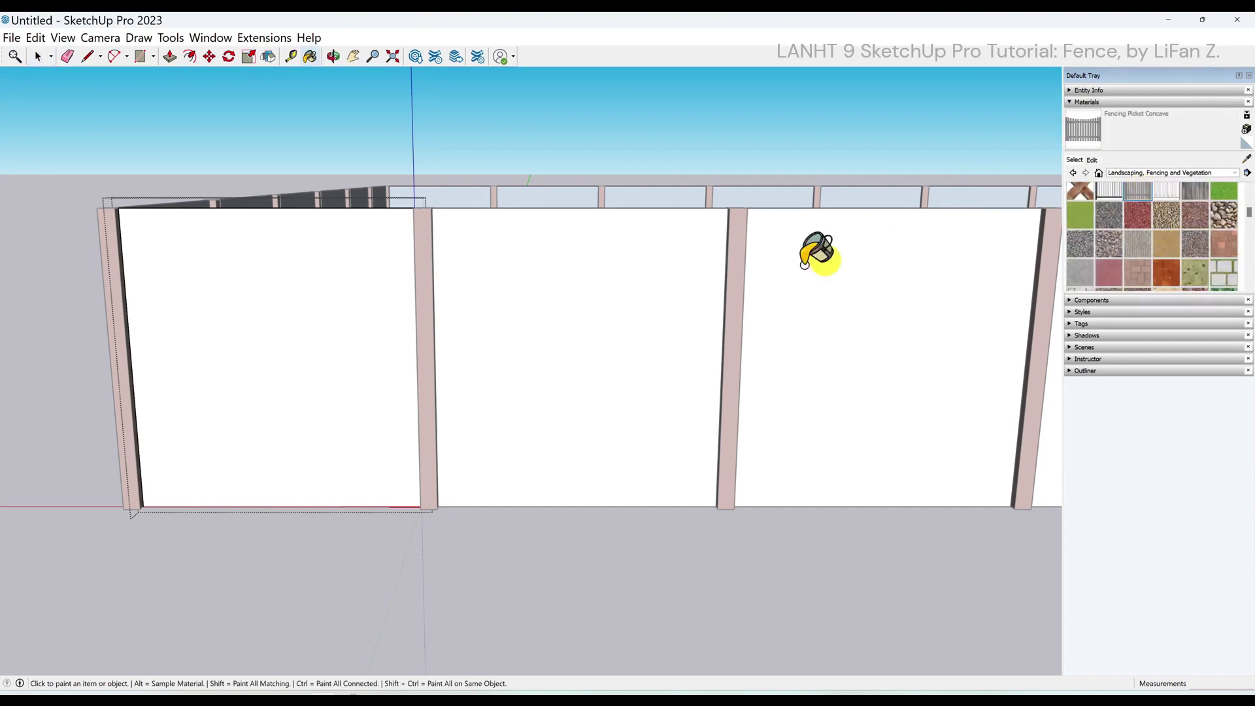
left_click(242, 383)
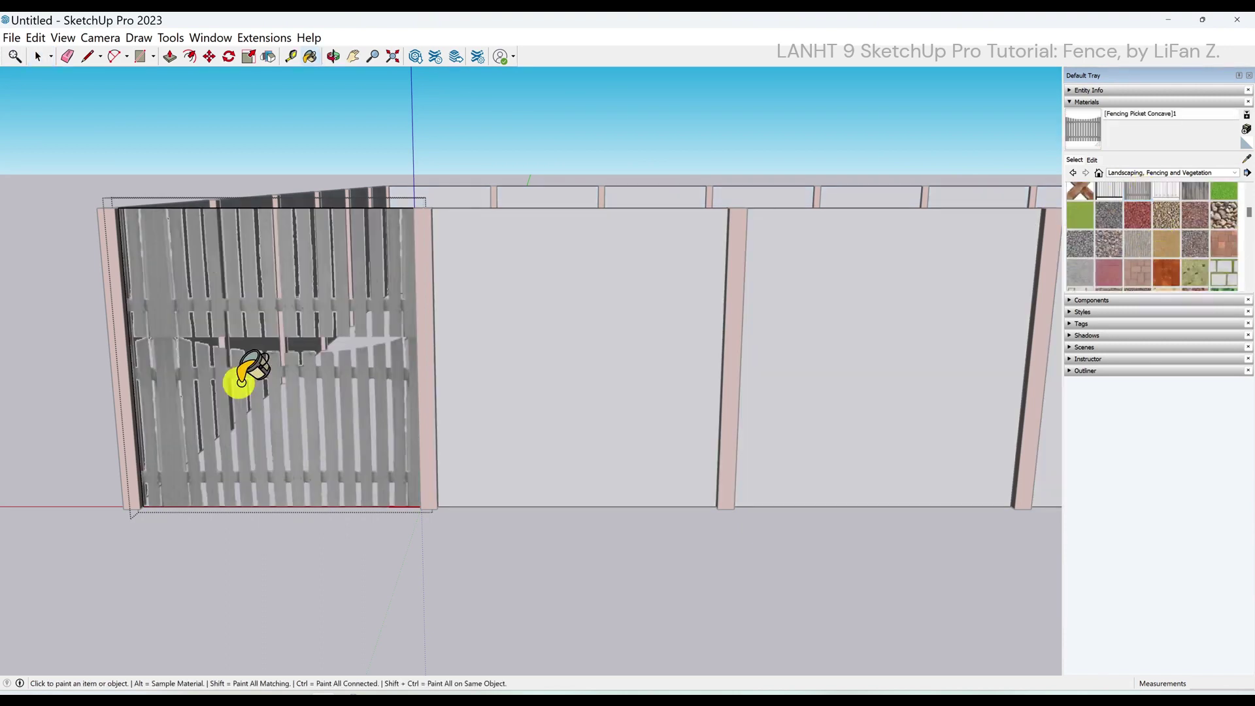
Position the gate's picket texture, shifting it down to the gate's bottom edge
right_click(206, 303)
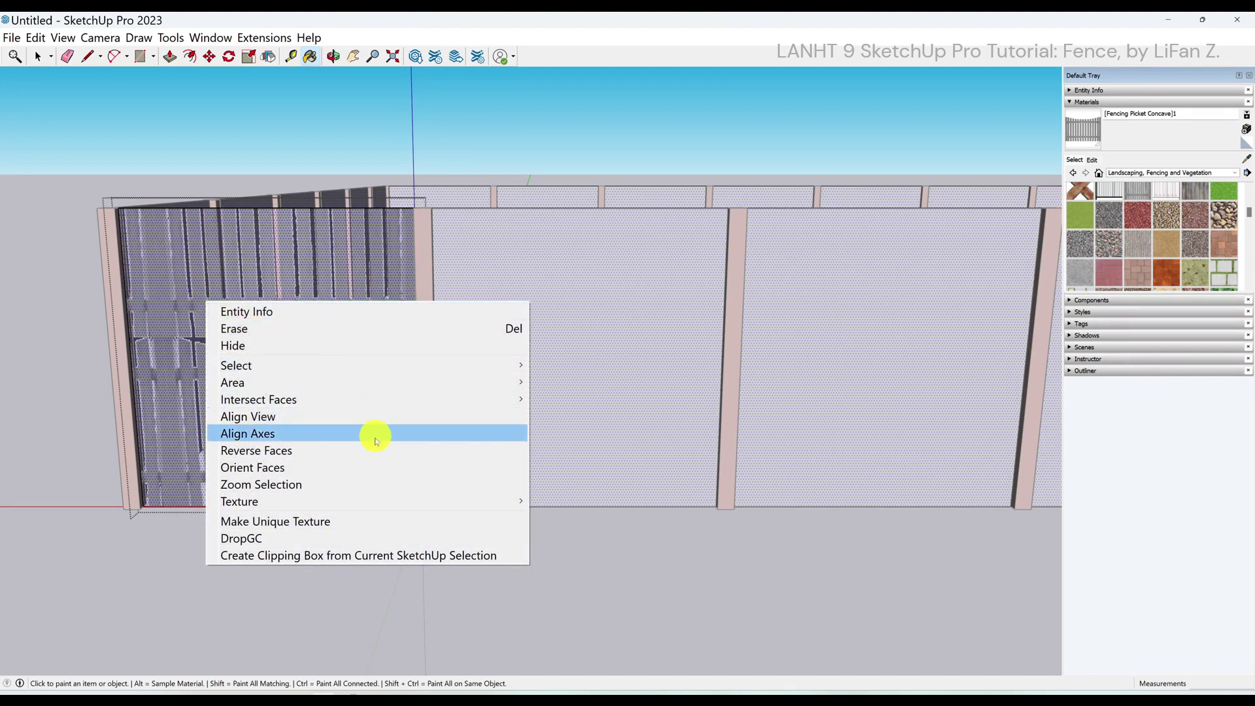
mouse_move(259, 502)
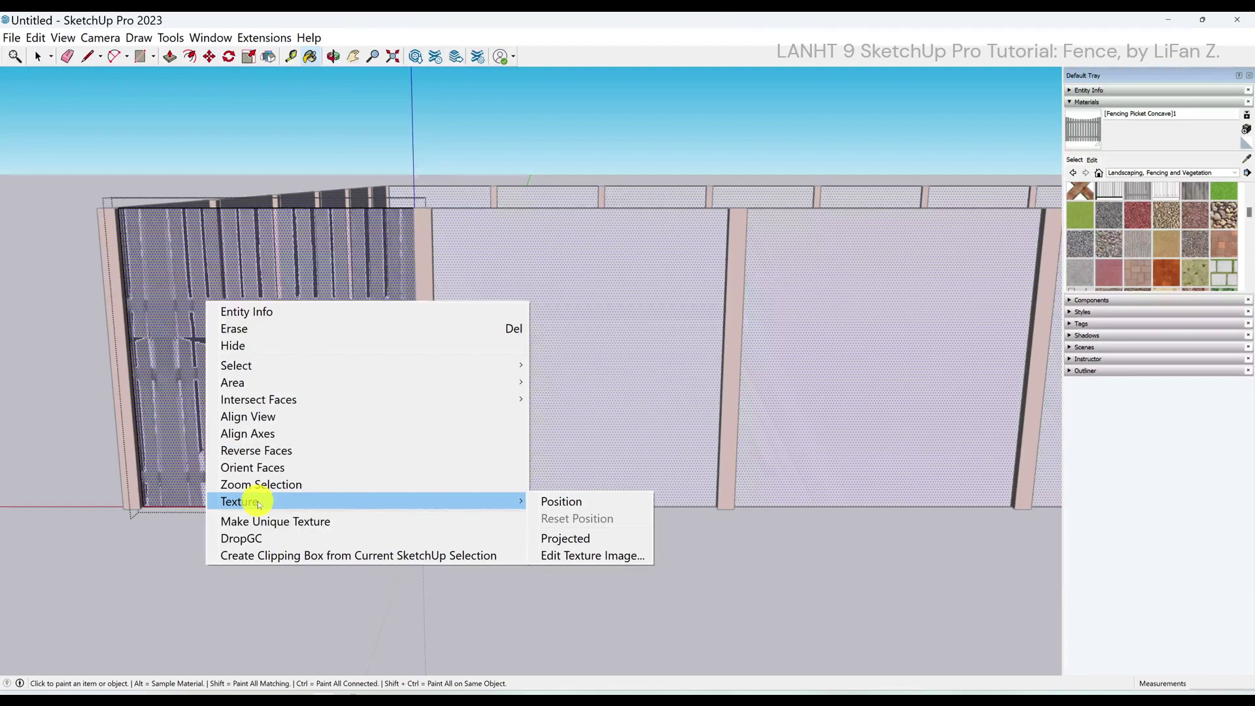
left_click(554, 501)
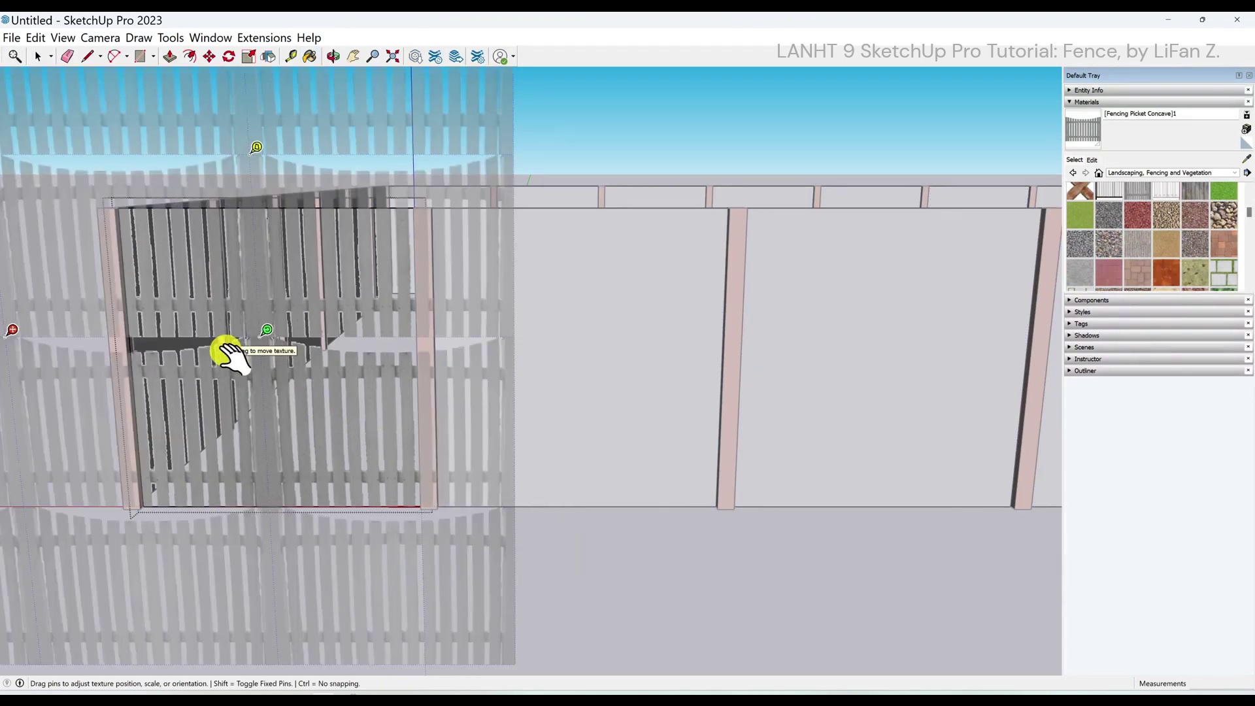
mouse_move(224, 353)
left_mouse_down()
mouse_move(289, 373)
mouse_move(359, 423)
left_mouse_up()
left_click(163, 397)
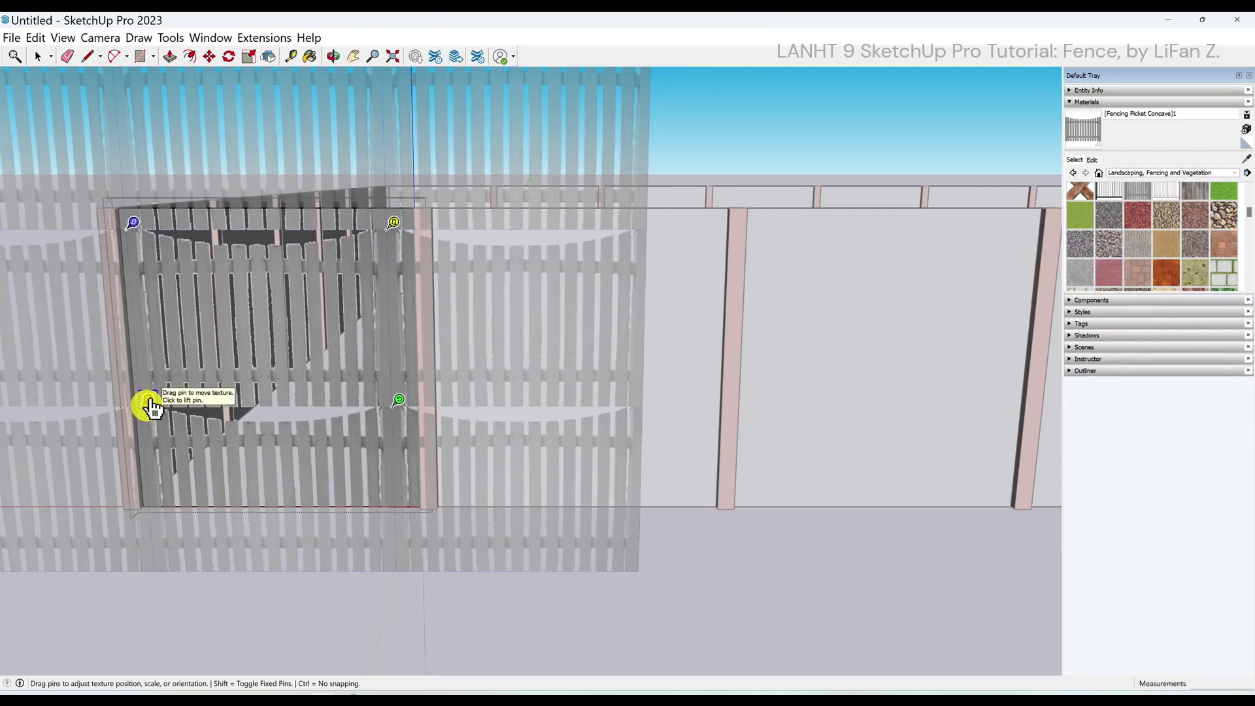
left_click_drag(150, 406, 152, 502)
Scale the picket texture across the gate's width and stretch it up to the top
scroll(154, 518, "up", 5)
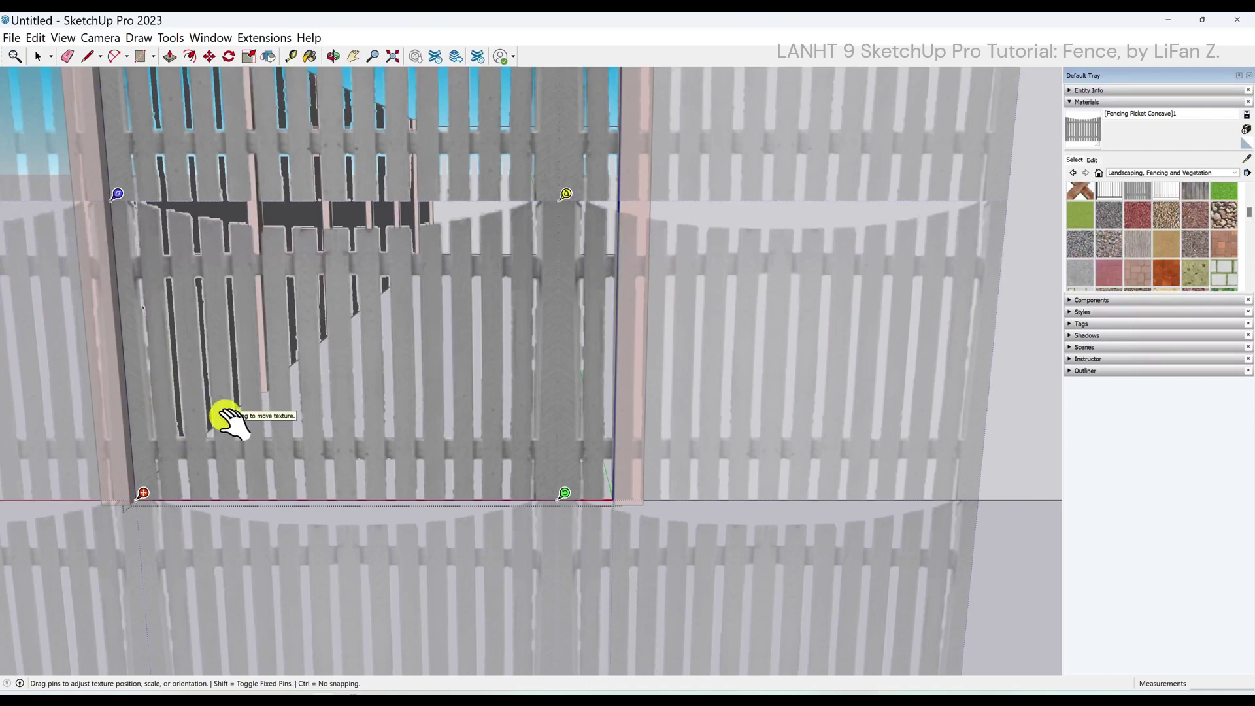
middle_click_drag(226, 418, 433, 420)
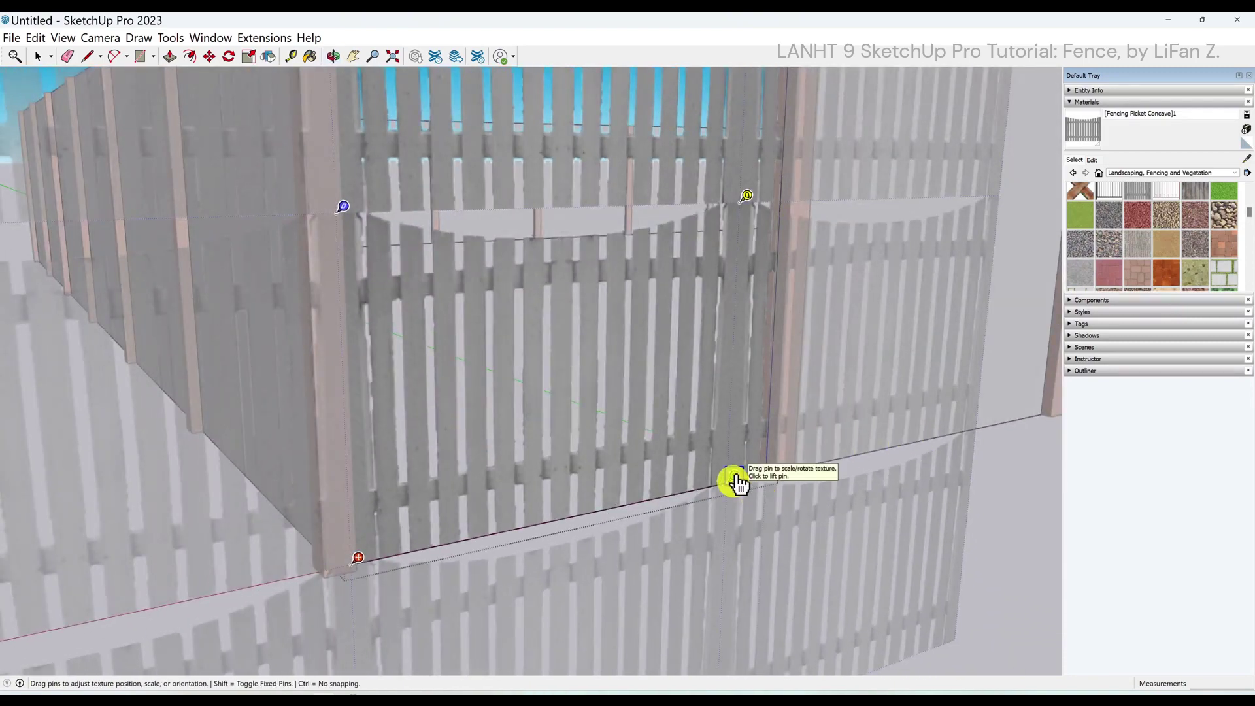
left_click_drag(732, 476, 773, 476)
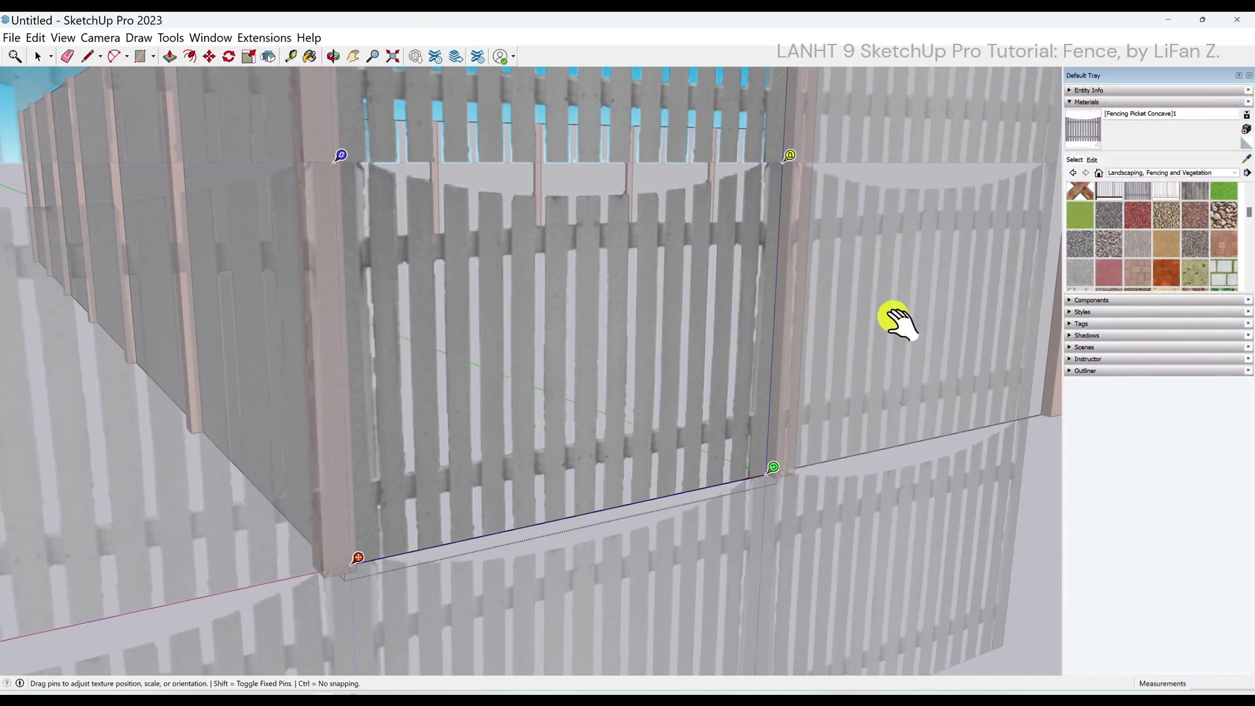
middle_click_drag(893, 316, 681, 356)
scroll(621, 350, "down", 1)
scroll(261, 174, "up", 3)
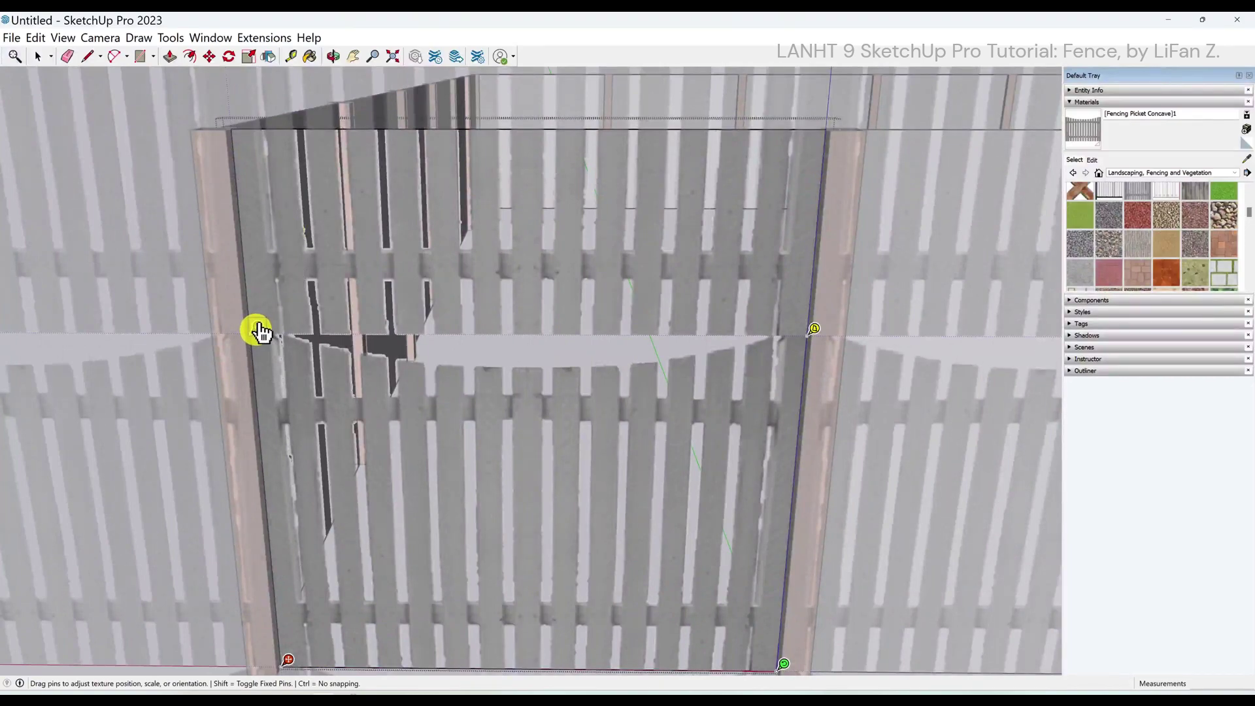
mouse_move(260, 331)
left_mouse_down()
mouse_move(269, 261)
mouse_move(236, 118)
mouse_move(294, 159)
mouse_move(309, 258)
mouse_move(243, 105)
mouse_move(239, 124)
left_mouse_up()
scroll(425, 272, "down", 4)
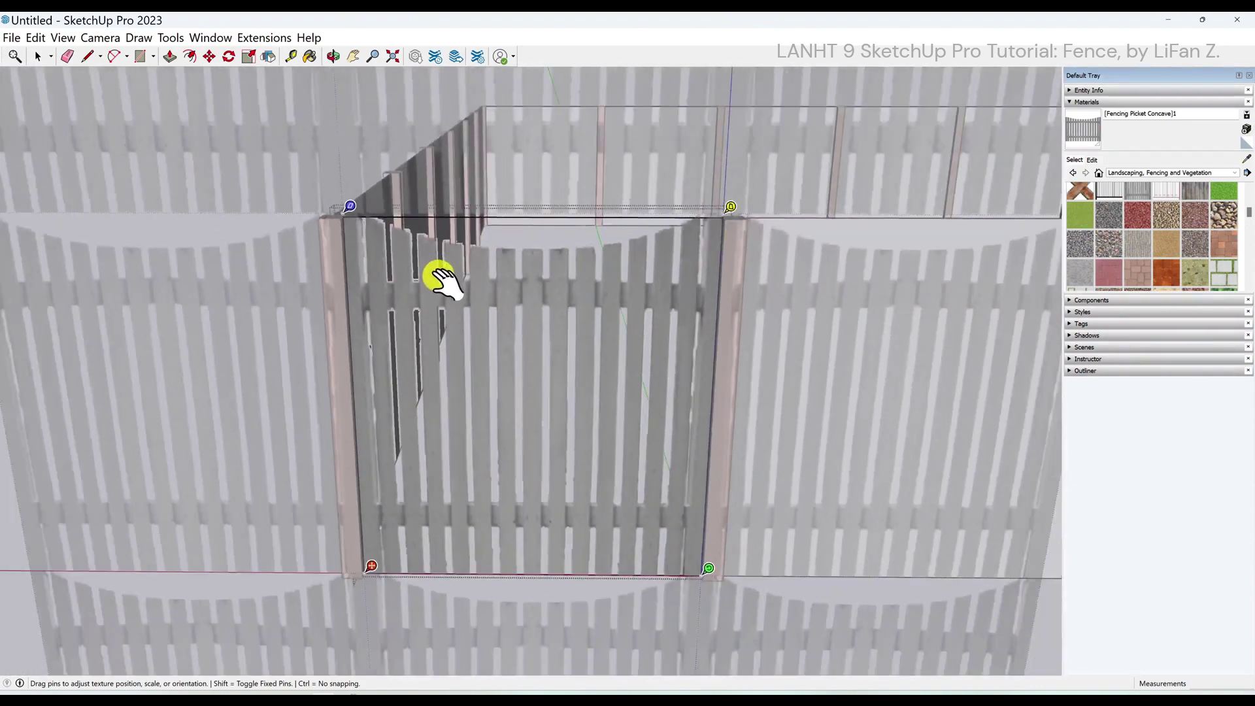
scroll(463, 421, "down", 2)
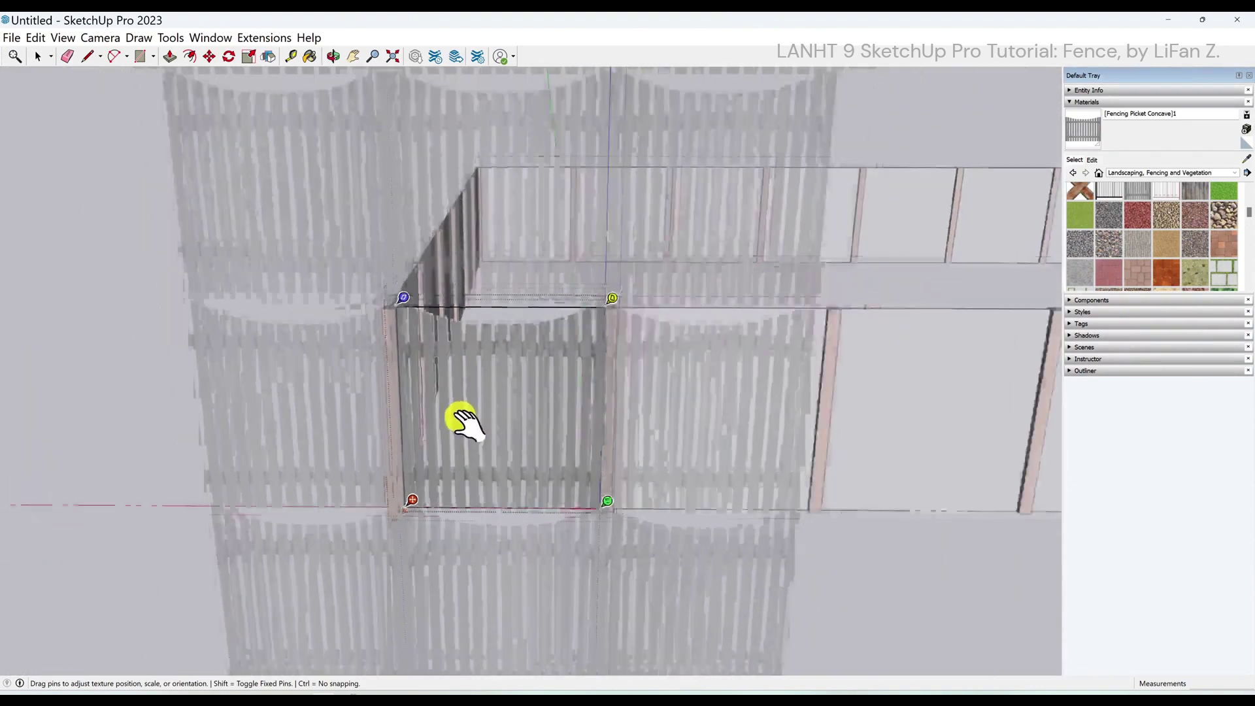
scroll(463, 420, "down", 1)
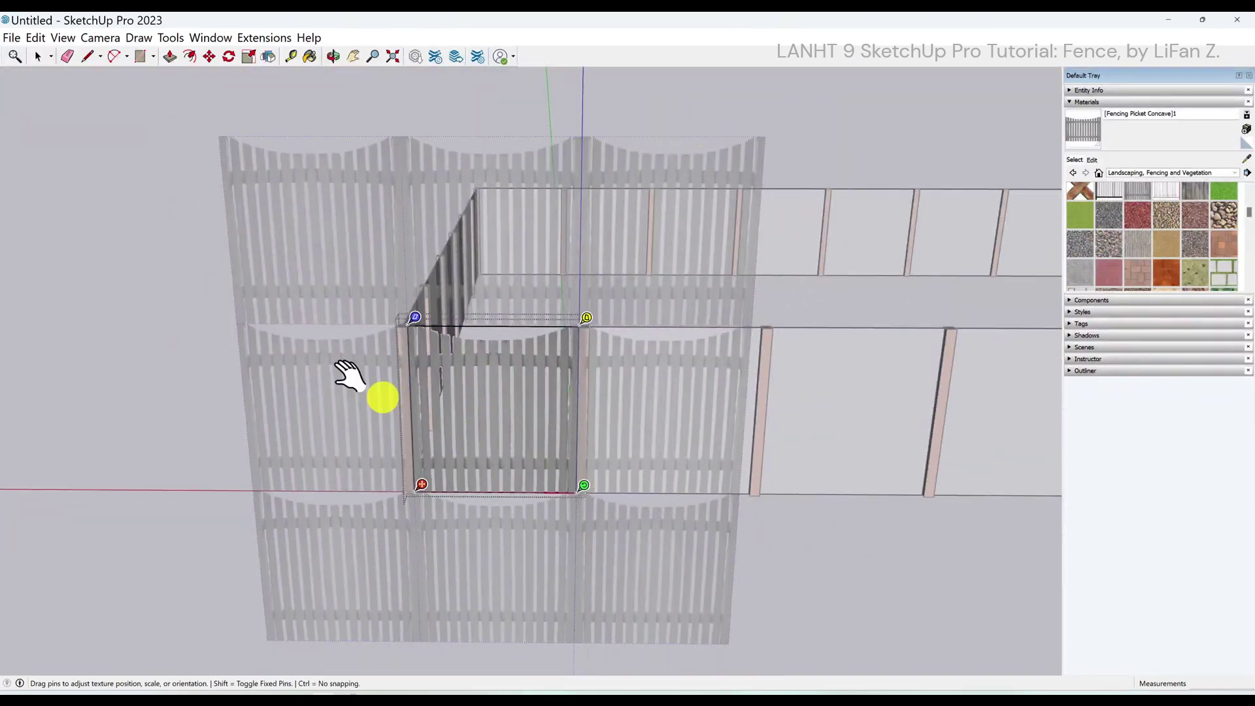
Accept the texture placement and tint the picket material red-brown using a colour matched from the model
left_click(812, 650)
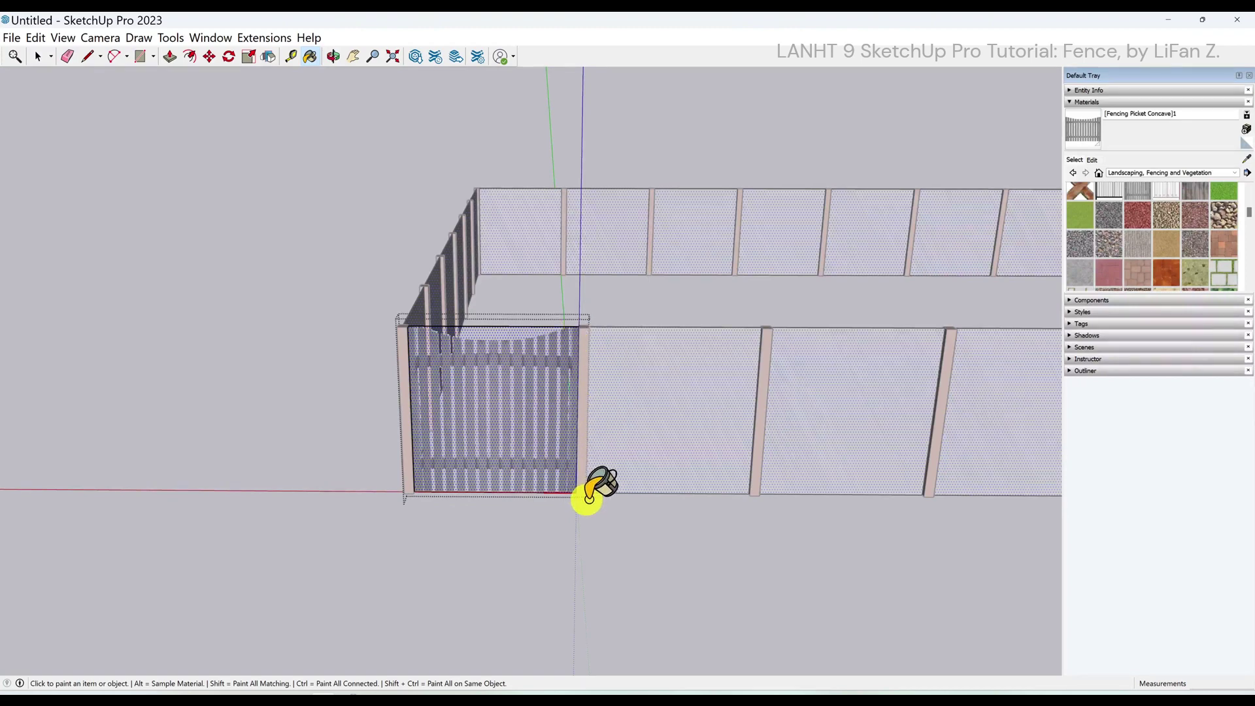
key("space")
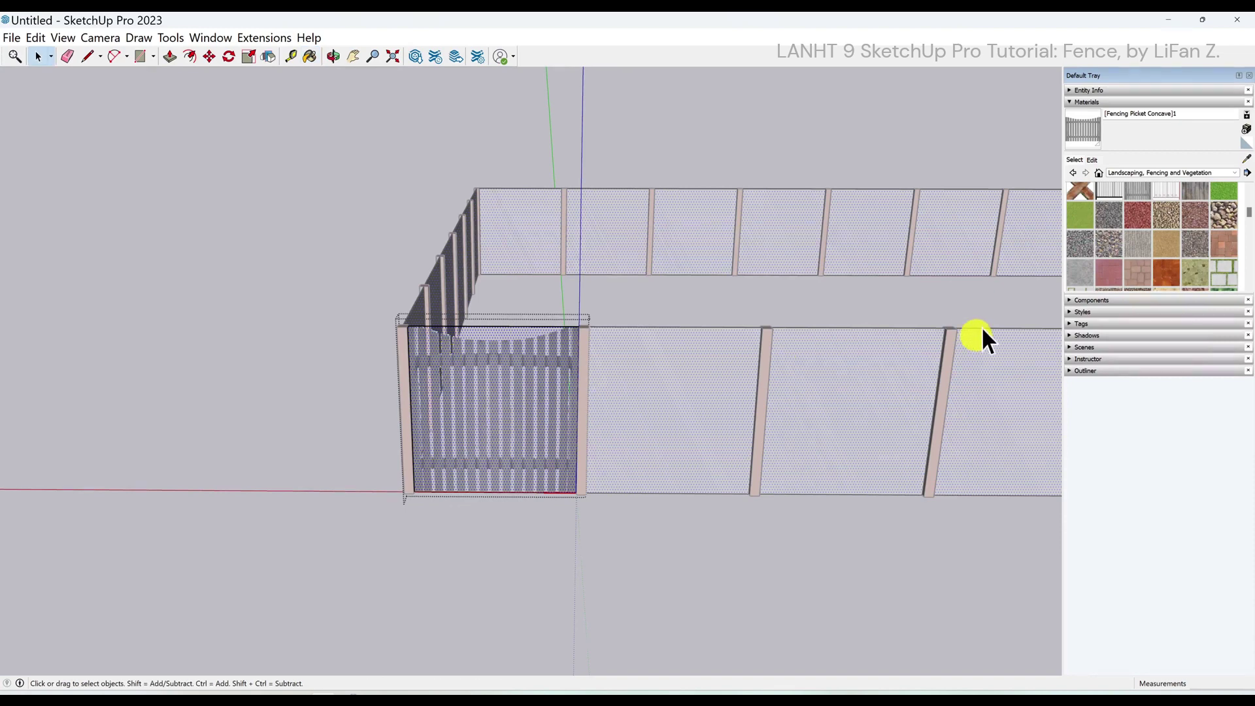
left_click(1093, 161)
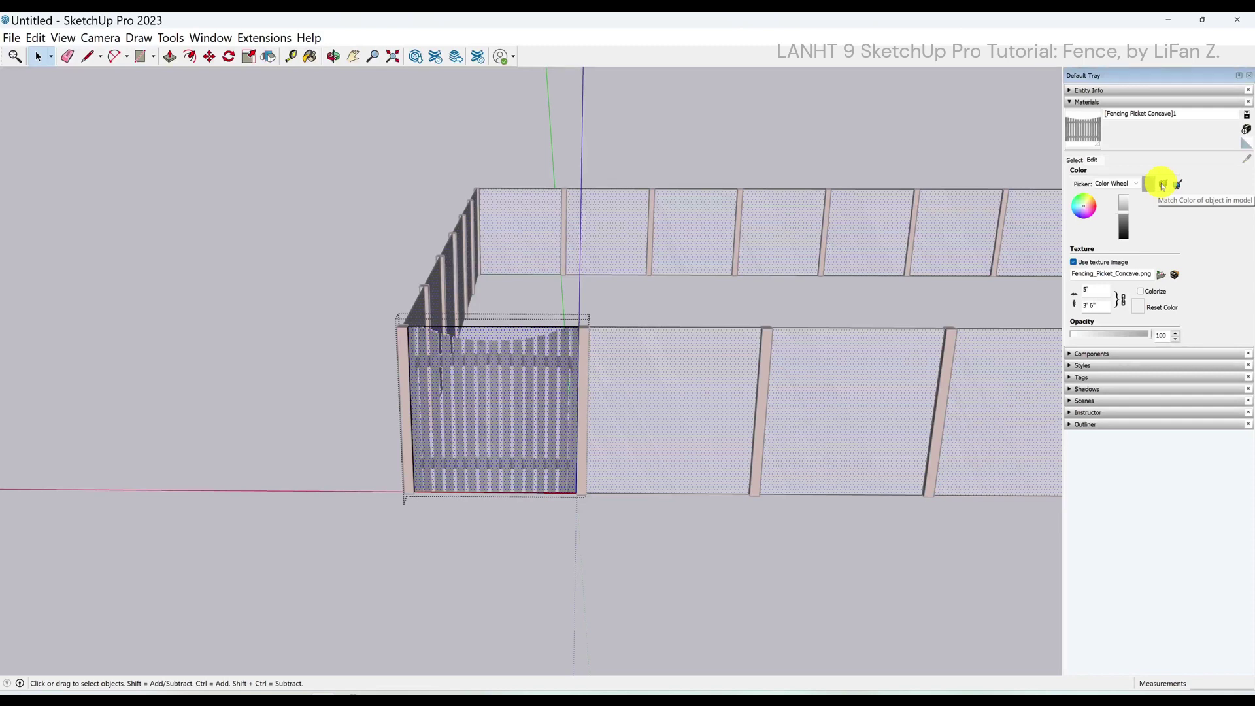
left_click(1163, 186)
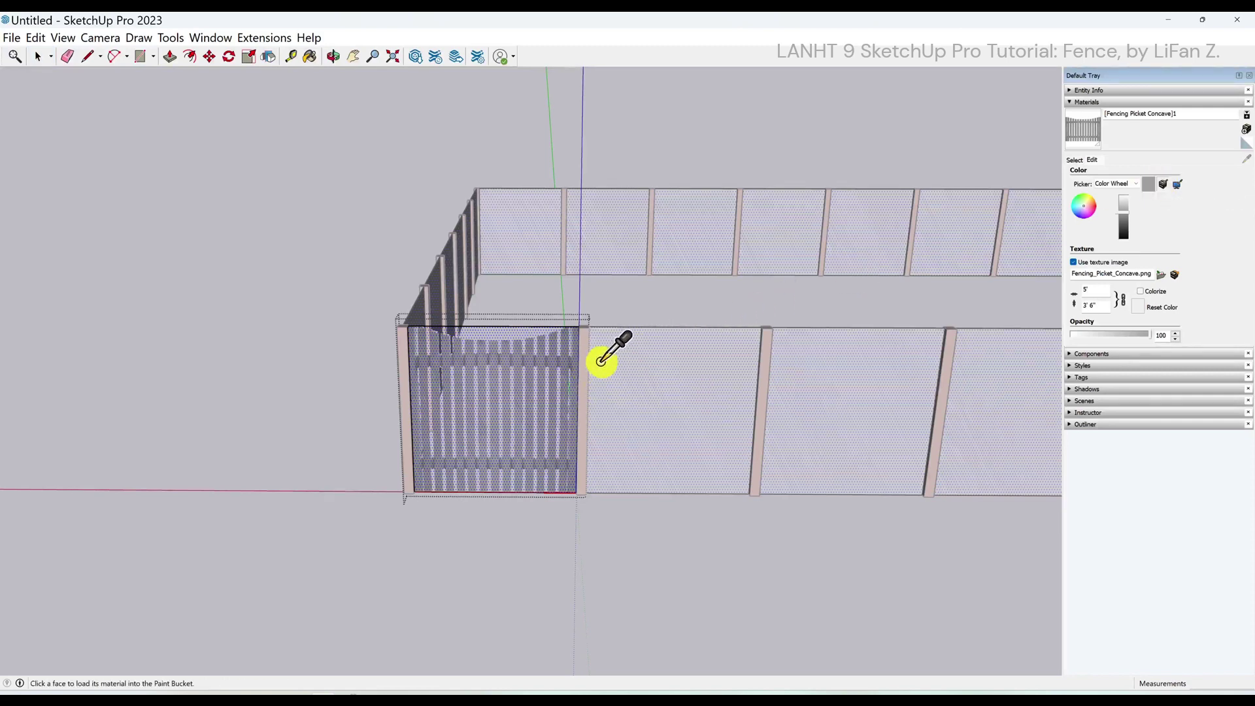
left_click(583, 391)
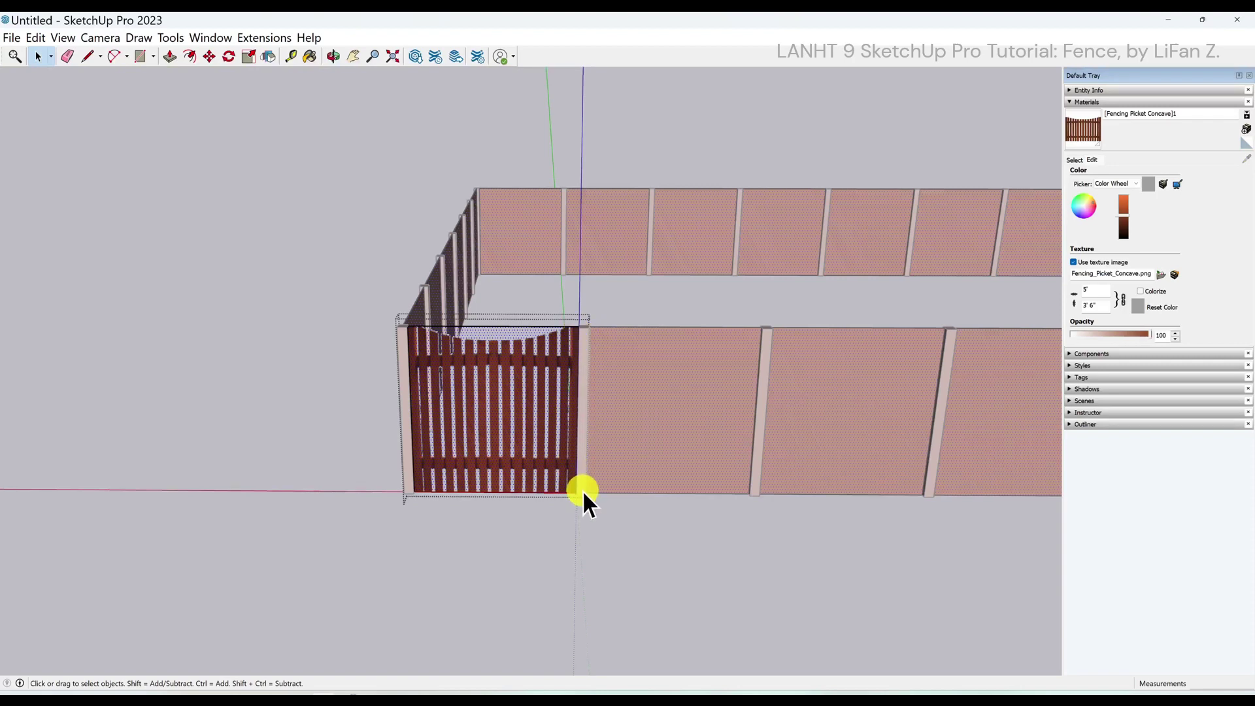
scroll(532, 492, "up", 6)
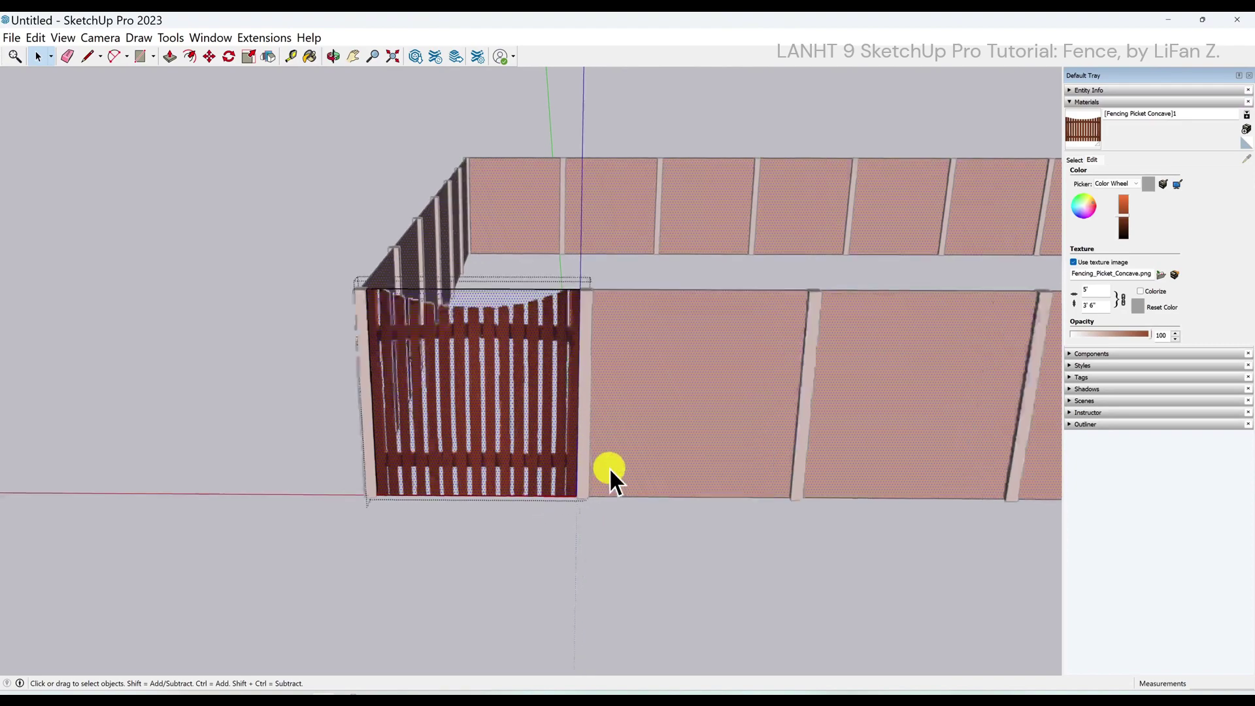
Select only the straight top edges above the gate and hide them to reveal the concave tops
middle_click_drag(481, 382, 704, 390)
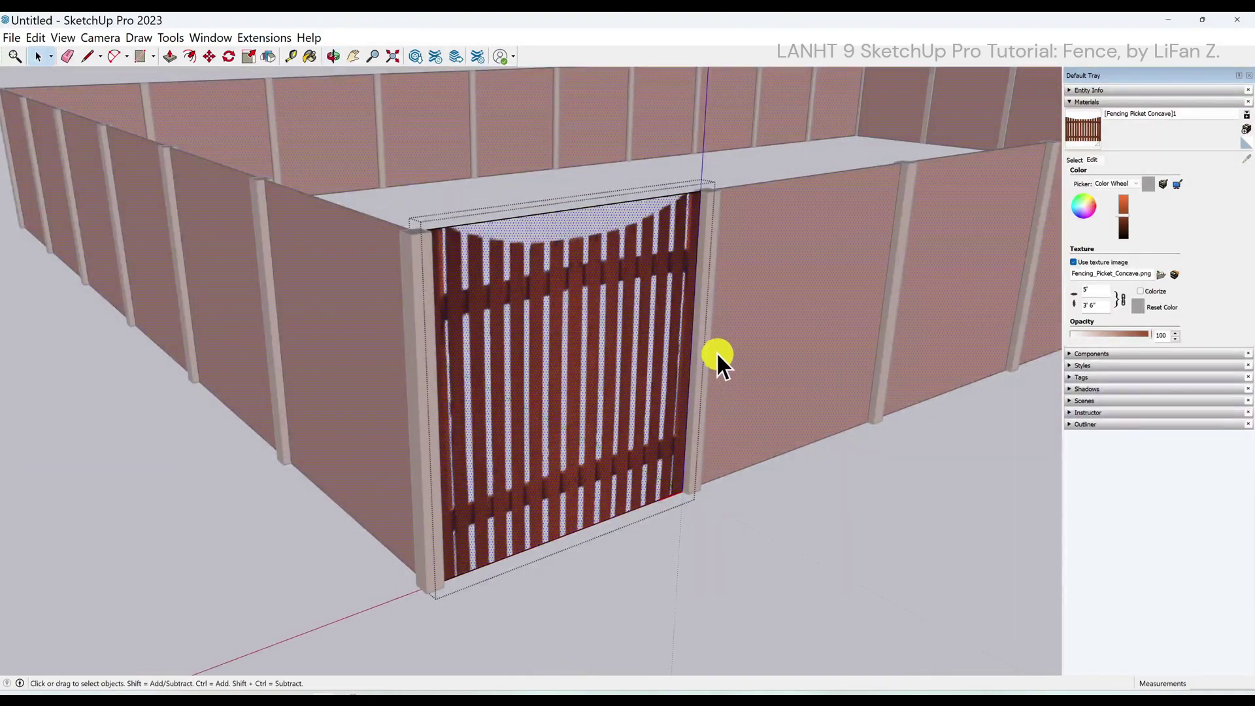
left_click(570, 209)
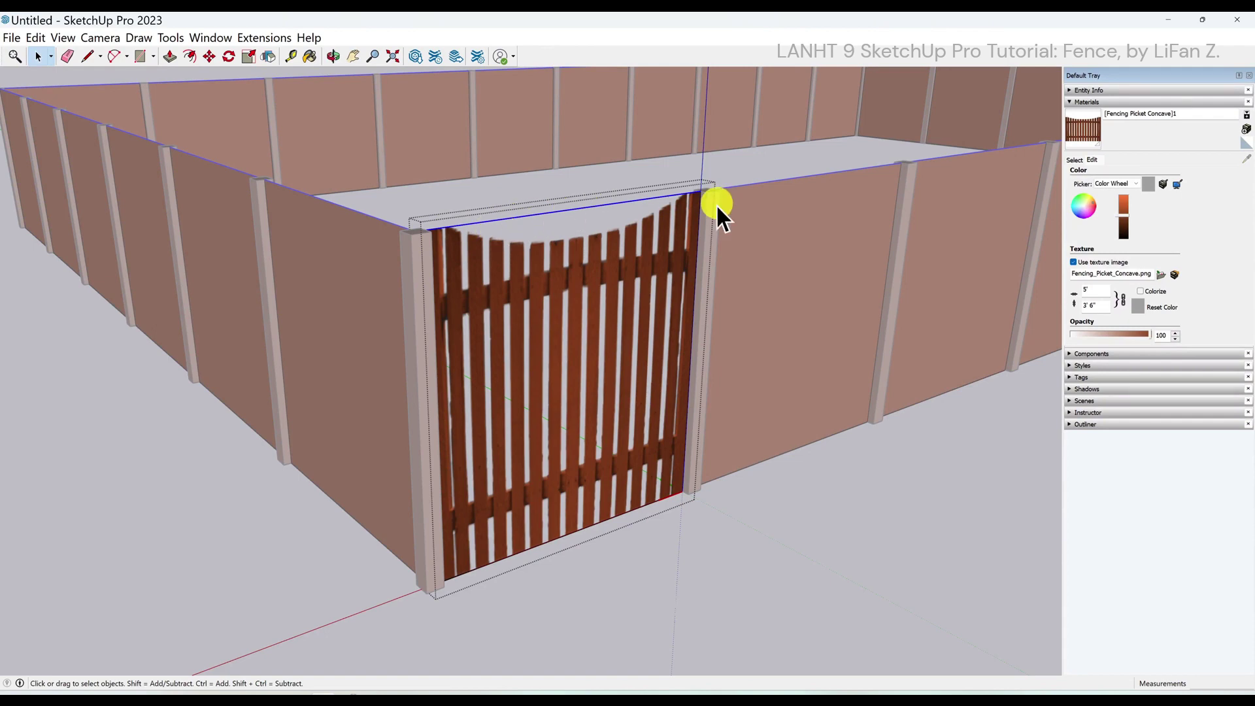
left_click(551, 379)
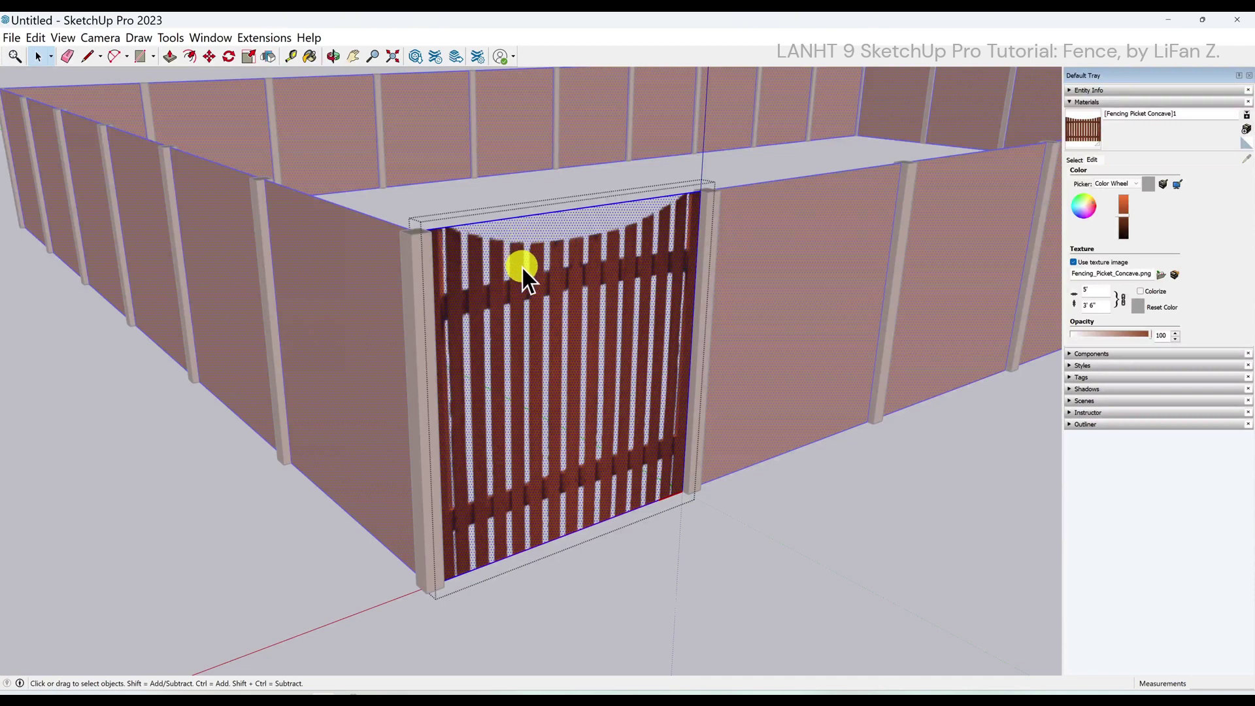
left_click(559, 311, "shift")
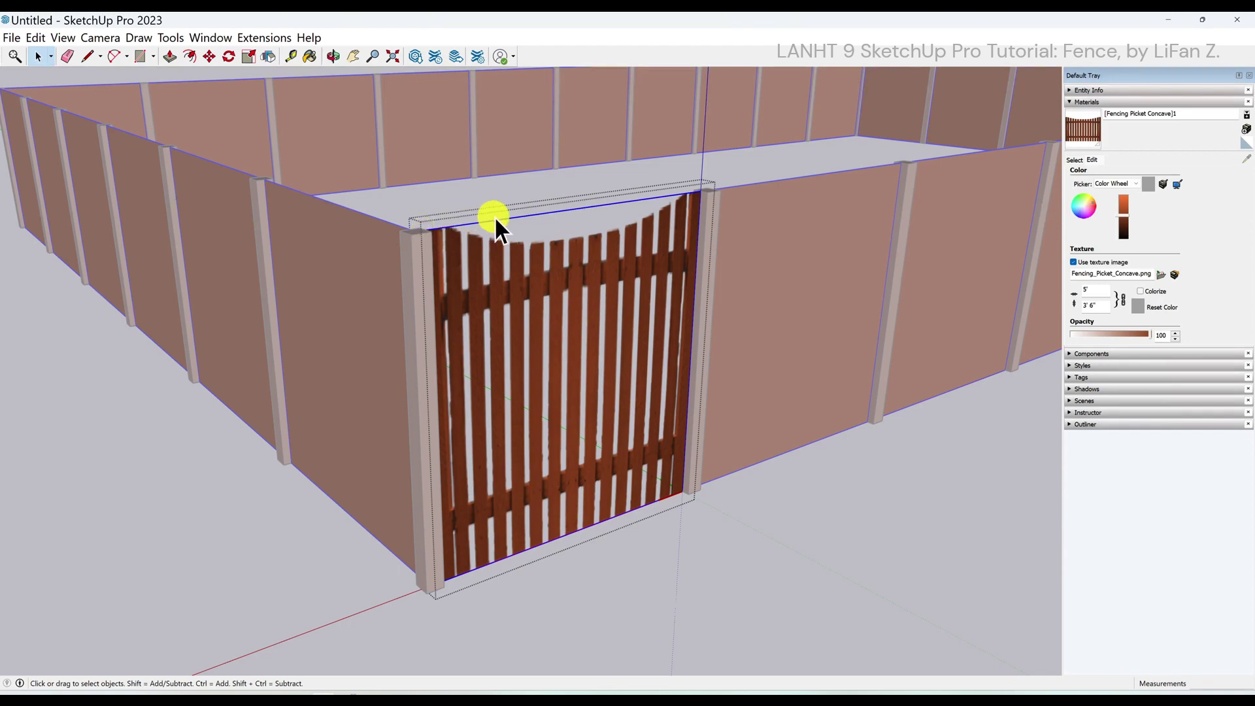
right_click(535, 215)
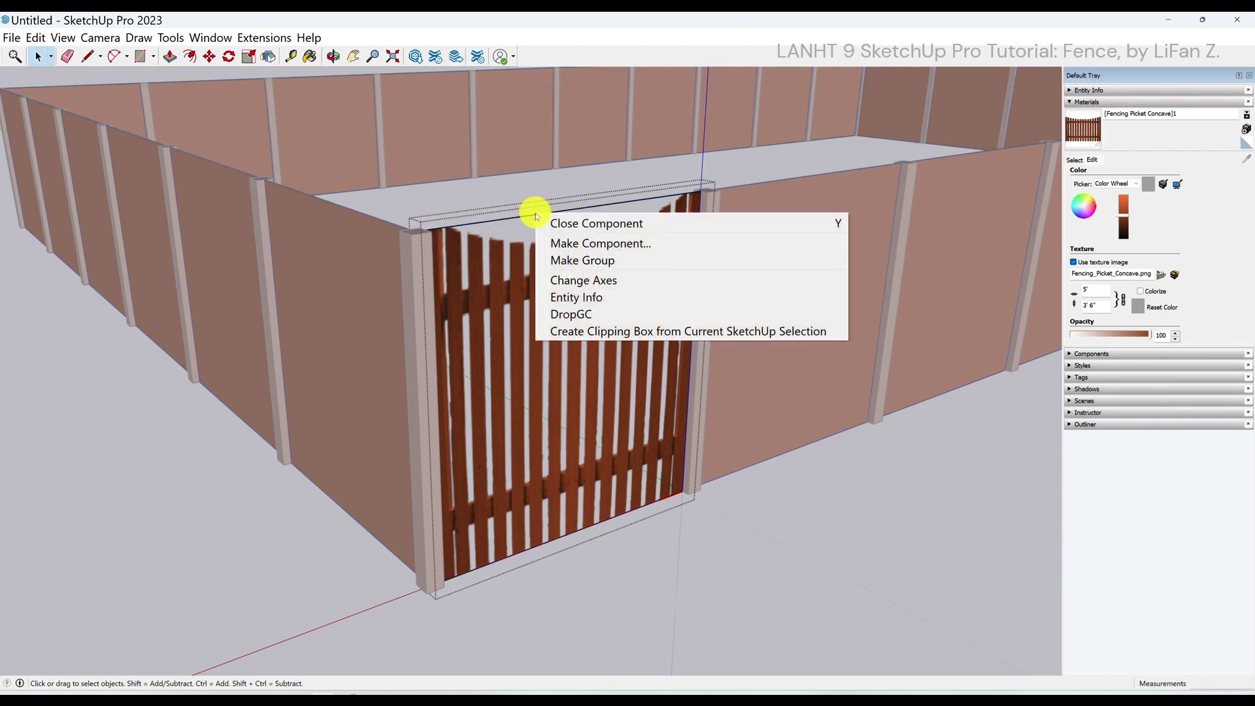
left_click(516, 261)
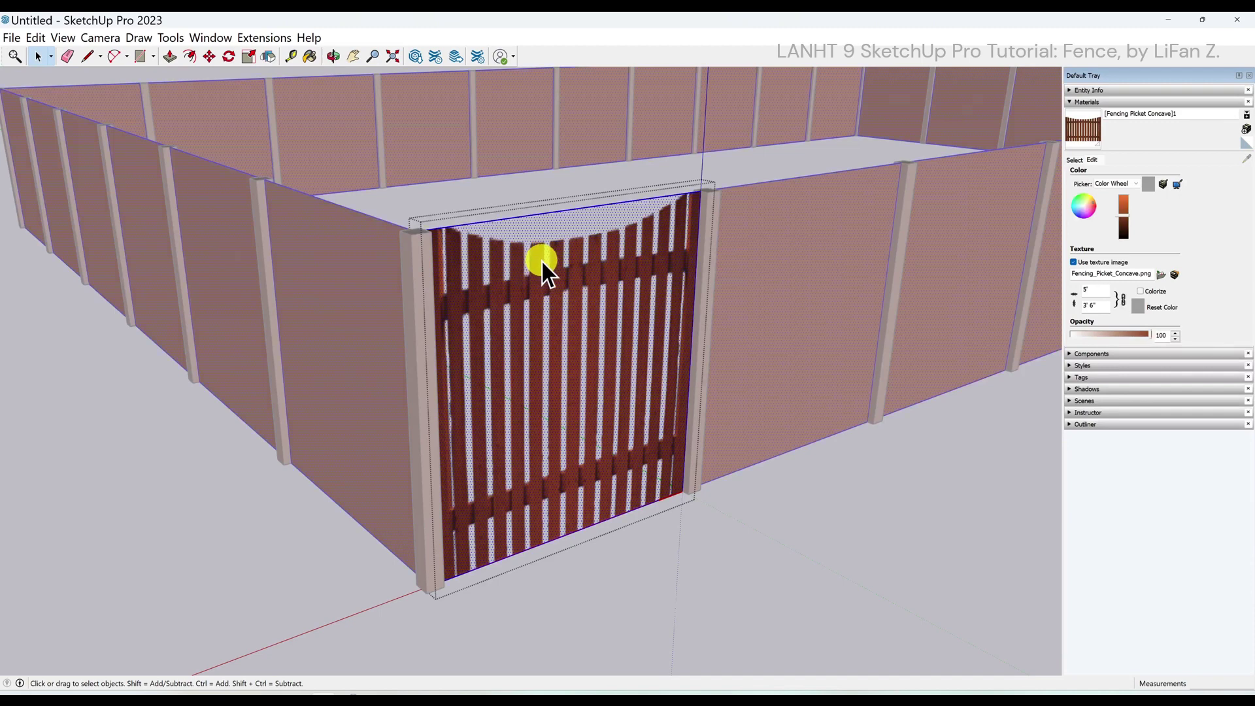
left_click(539, 276, "shift")
right_click(553, 211)
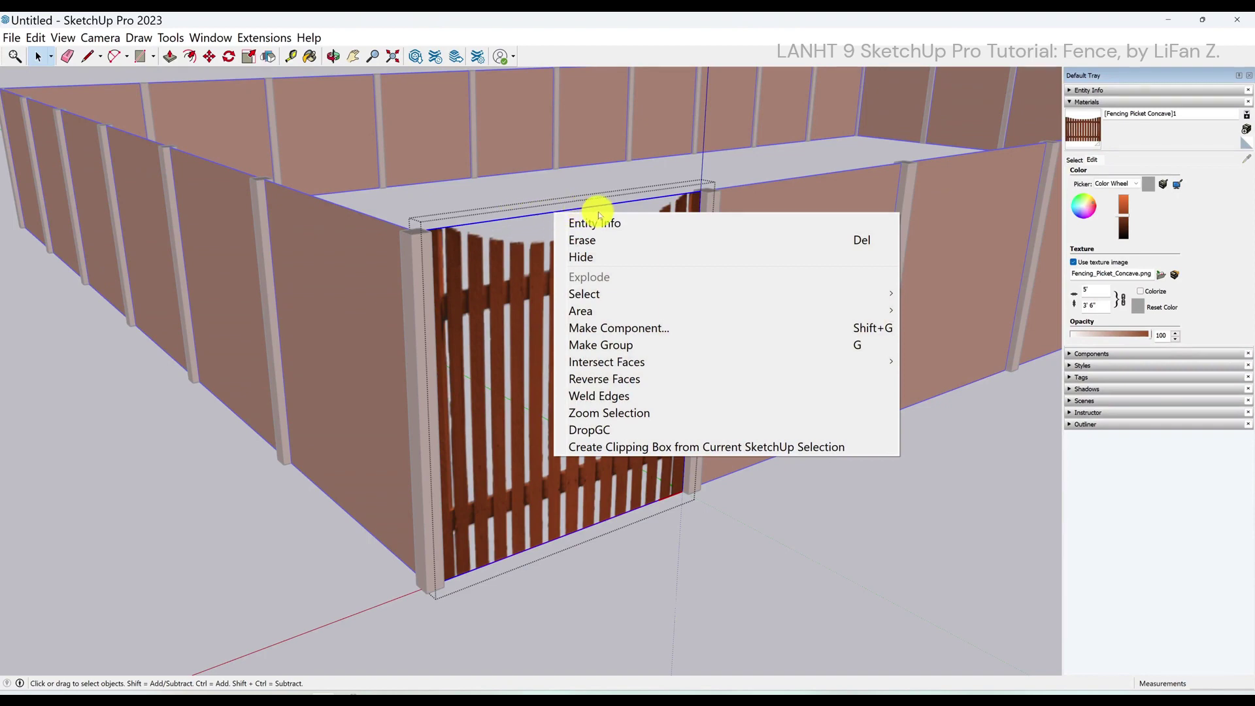
left_click(582, 258)
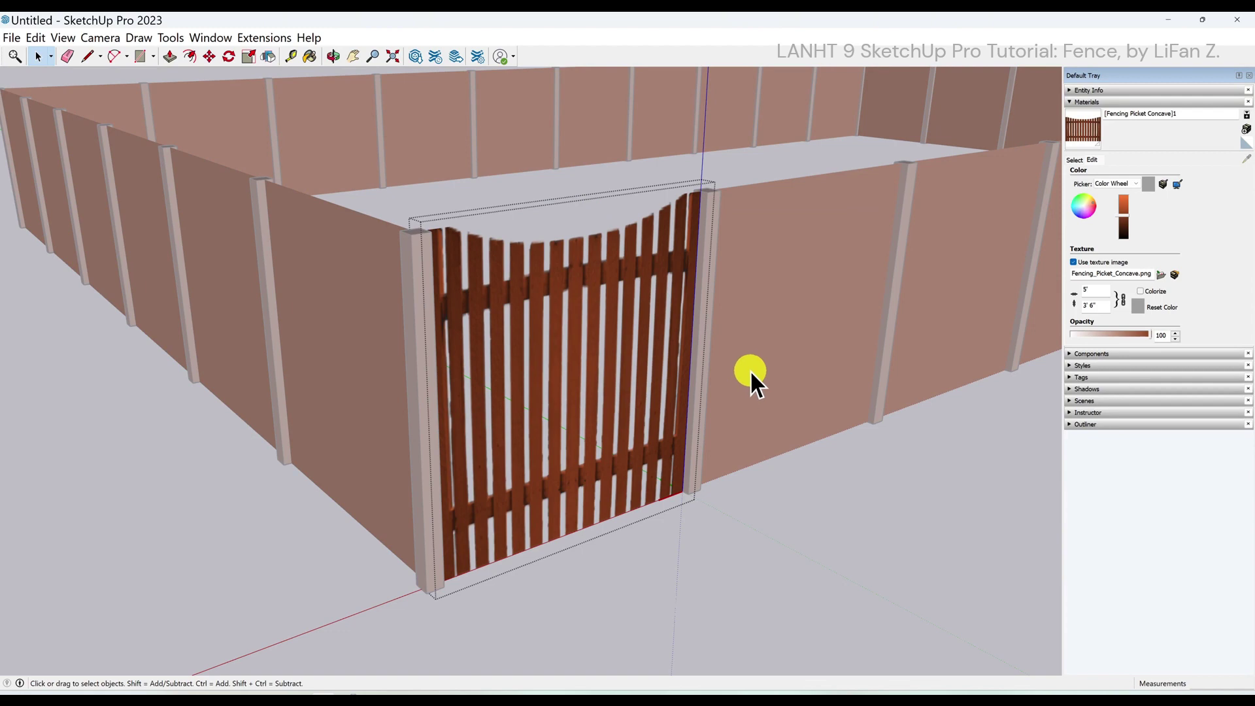
scroll(752, 369, "down", 5)
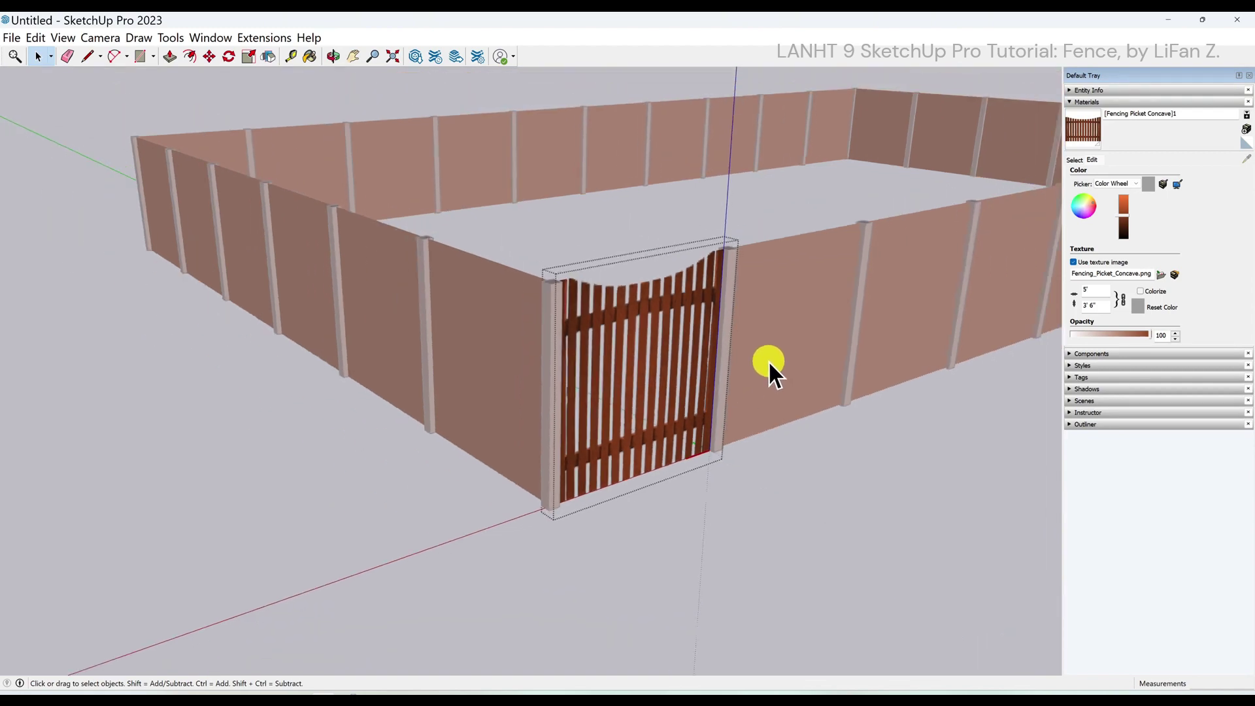
Exit the gate component and orbit out to view the whole fence enclosure
left_click(851, 488)
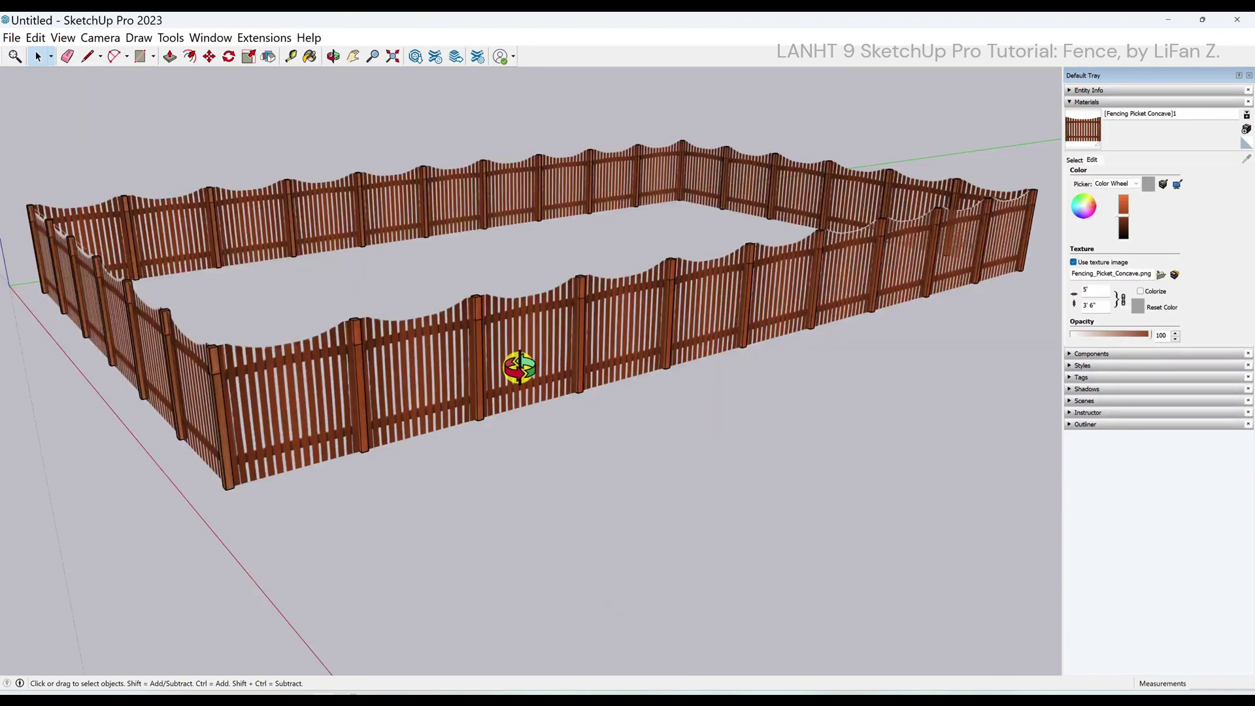
middle_click_drag(520, 368, 829, 345)
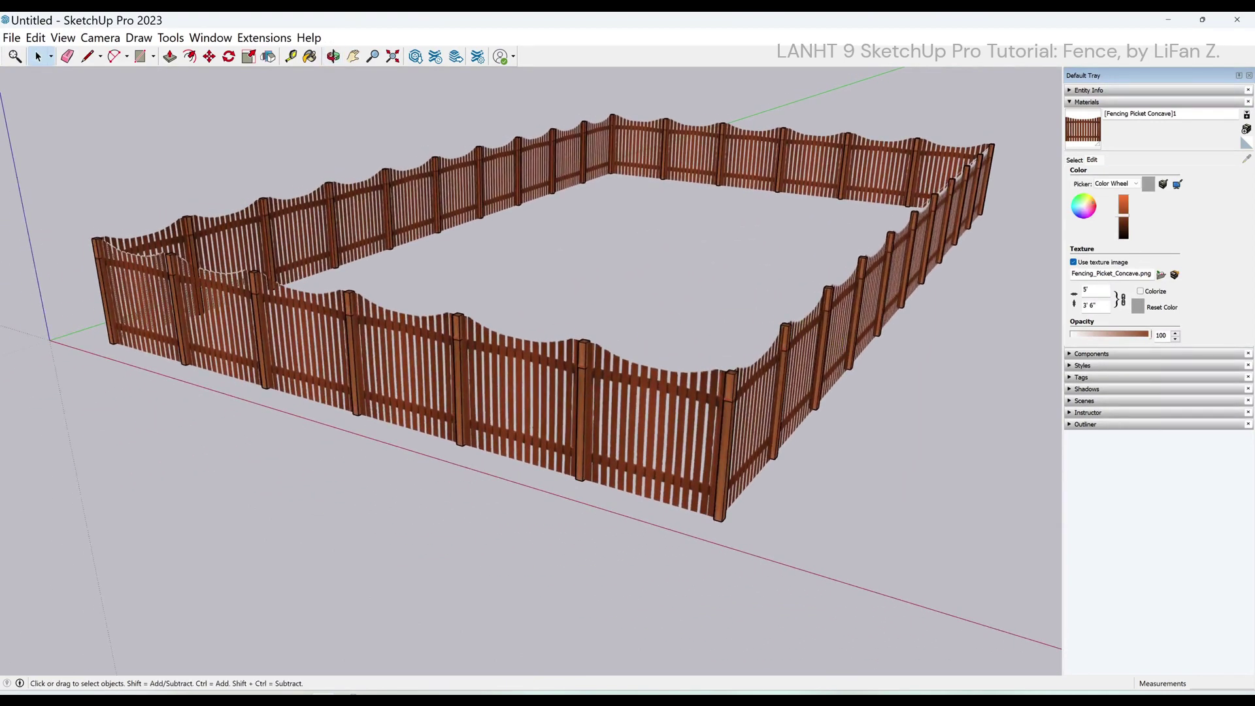